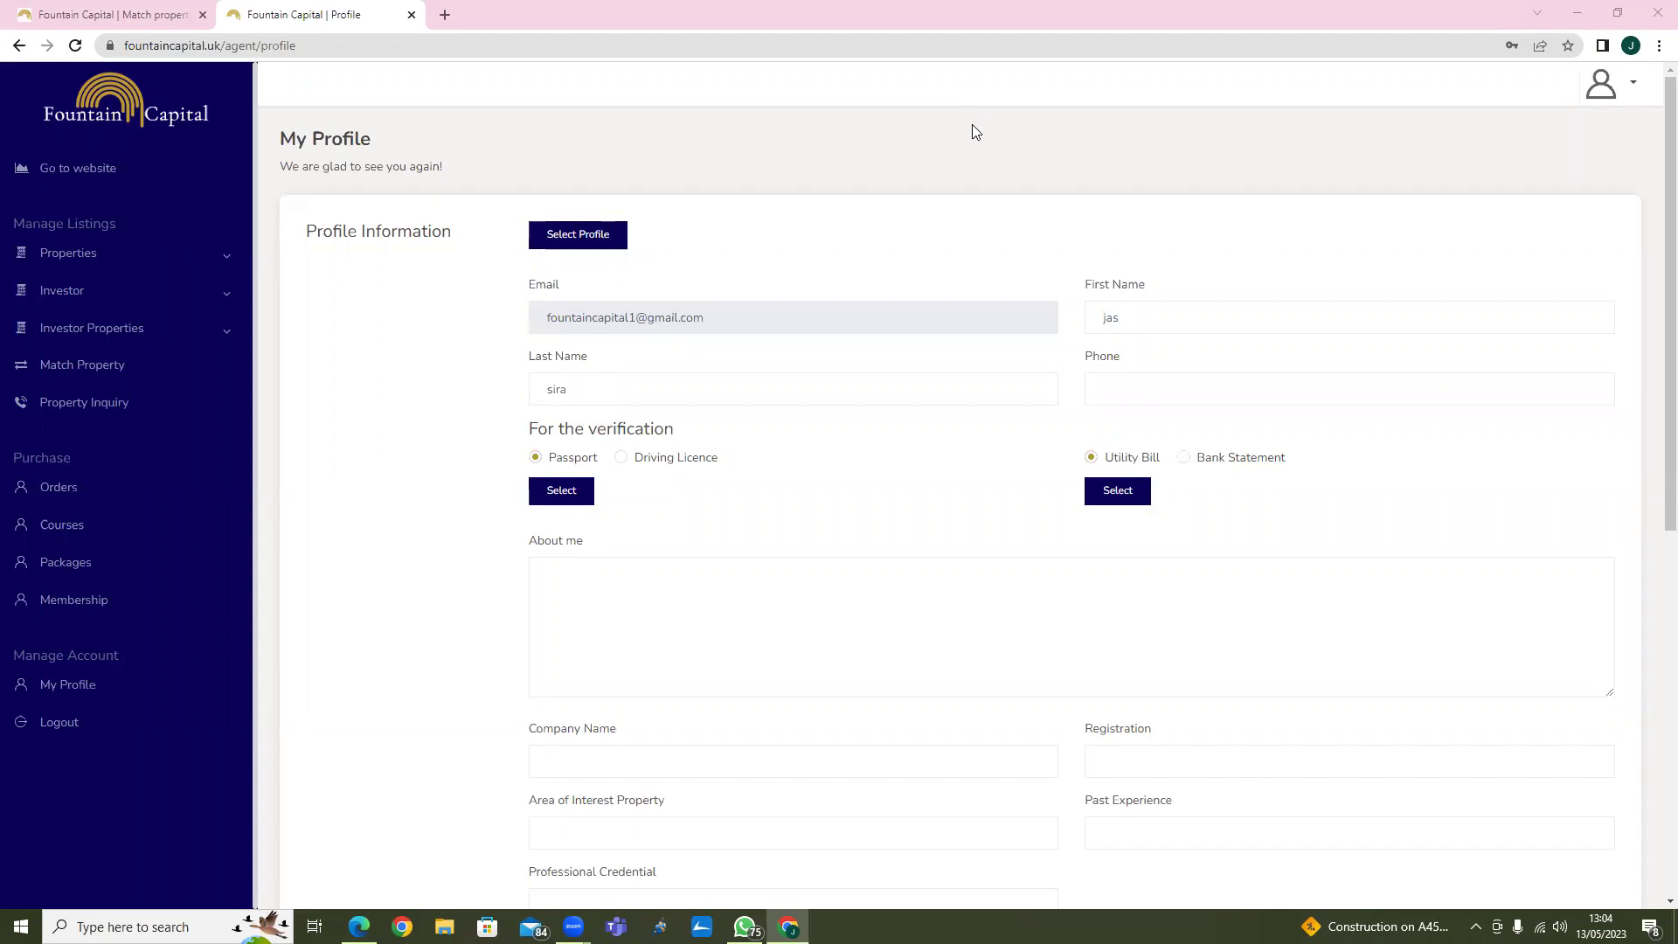
Open the Add Property form from the Properties menu in the sidebar
{"action": "left_click", "coordinate": [77, 256]}
{"action": "left_click", "coordinate": [106, 290]}
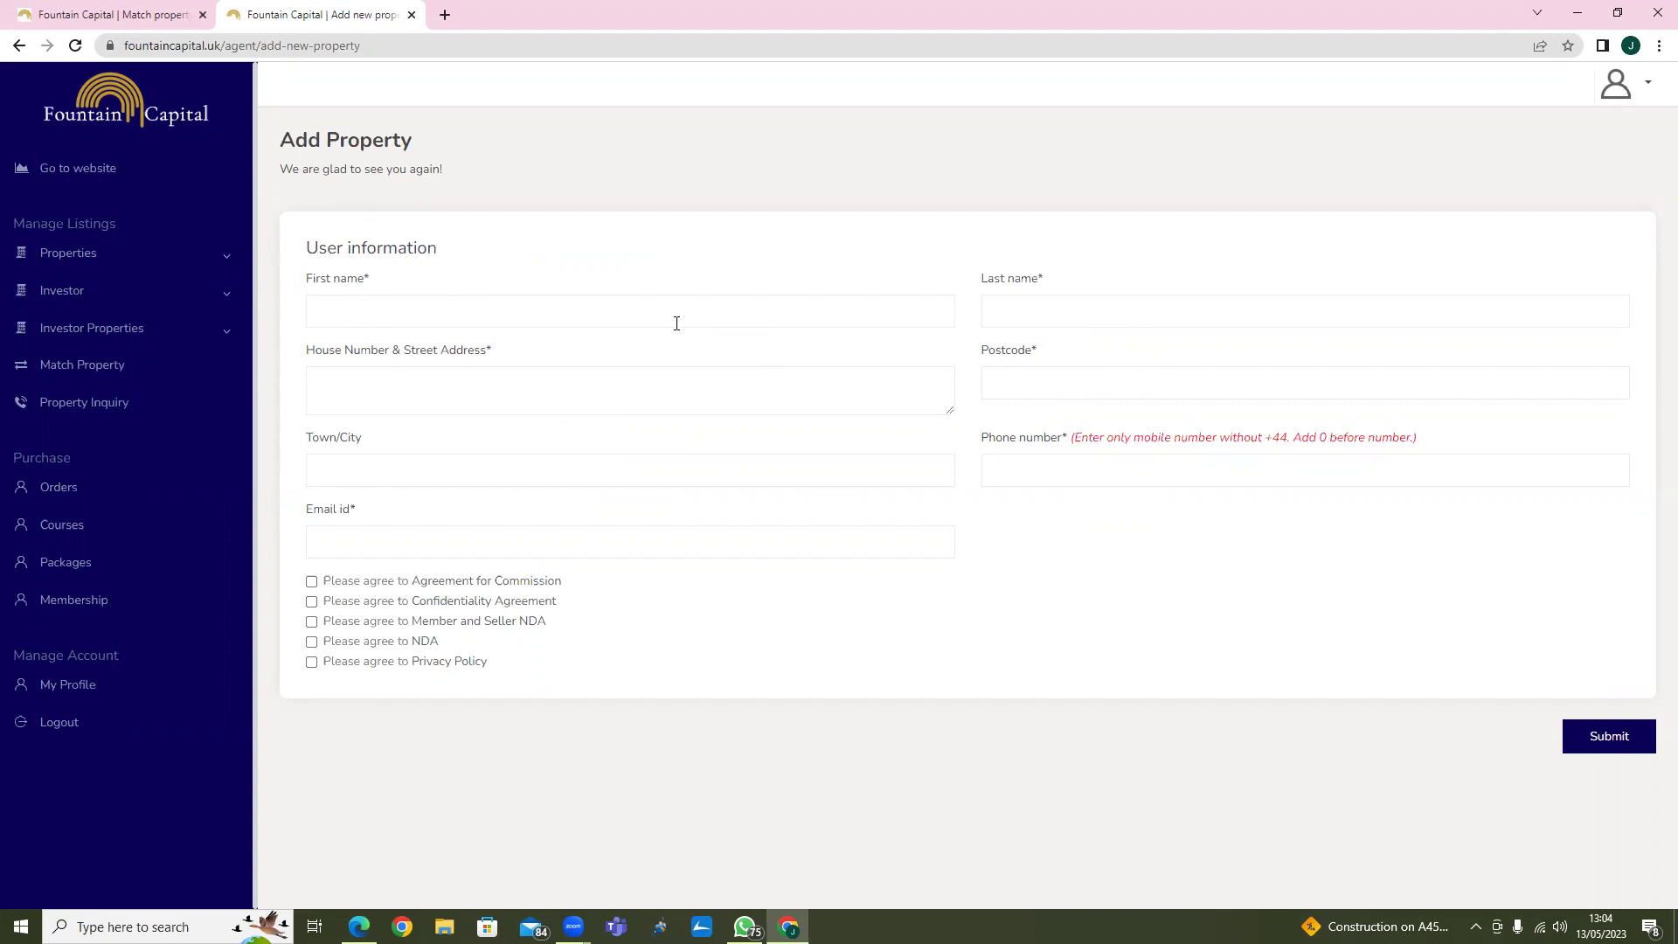
Select the Last name field, then open the Property list showing seven listings
{"action": "left_click", "coordinate": [1117, 303]}
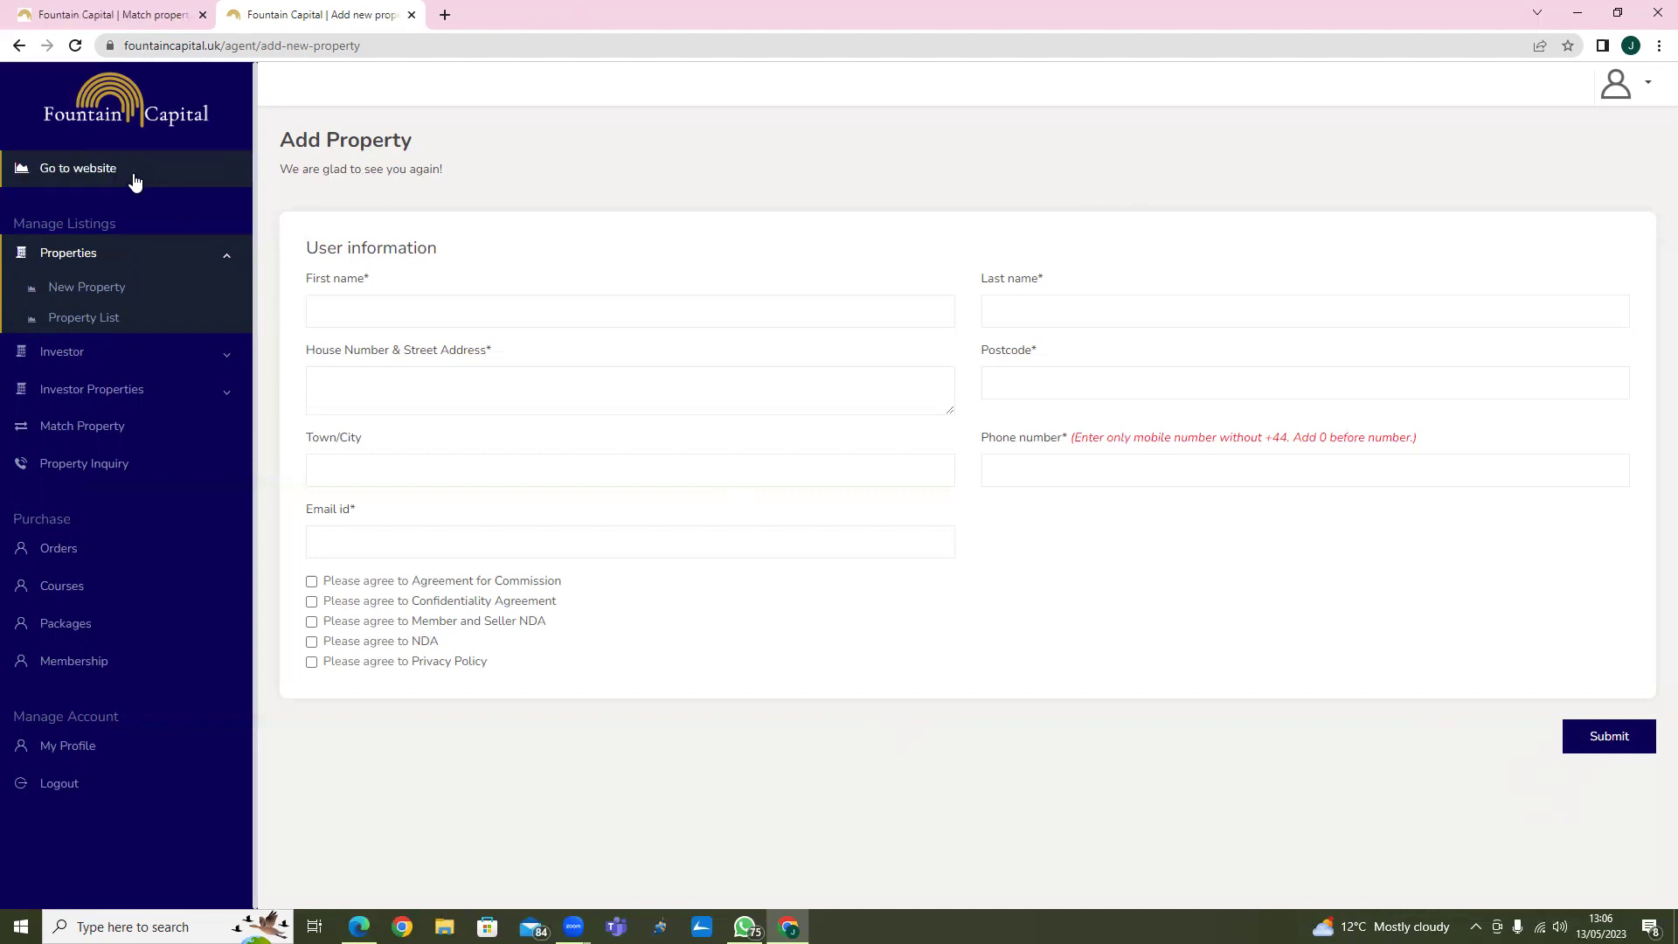
{"action": "left_click", "coordinate": [89, 320]}
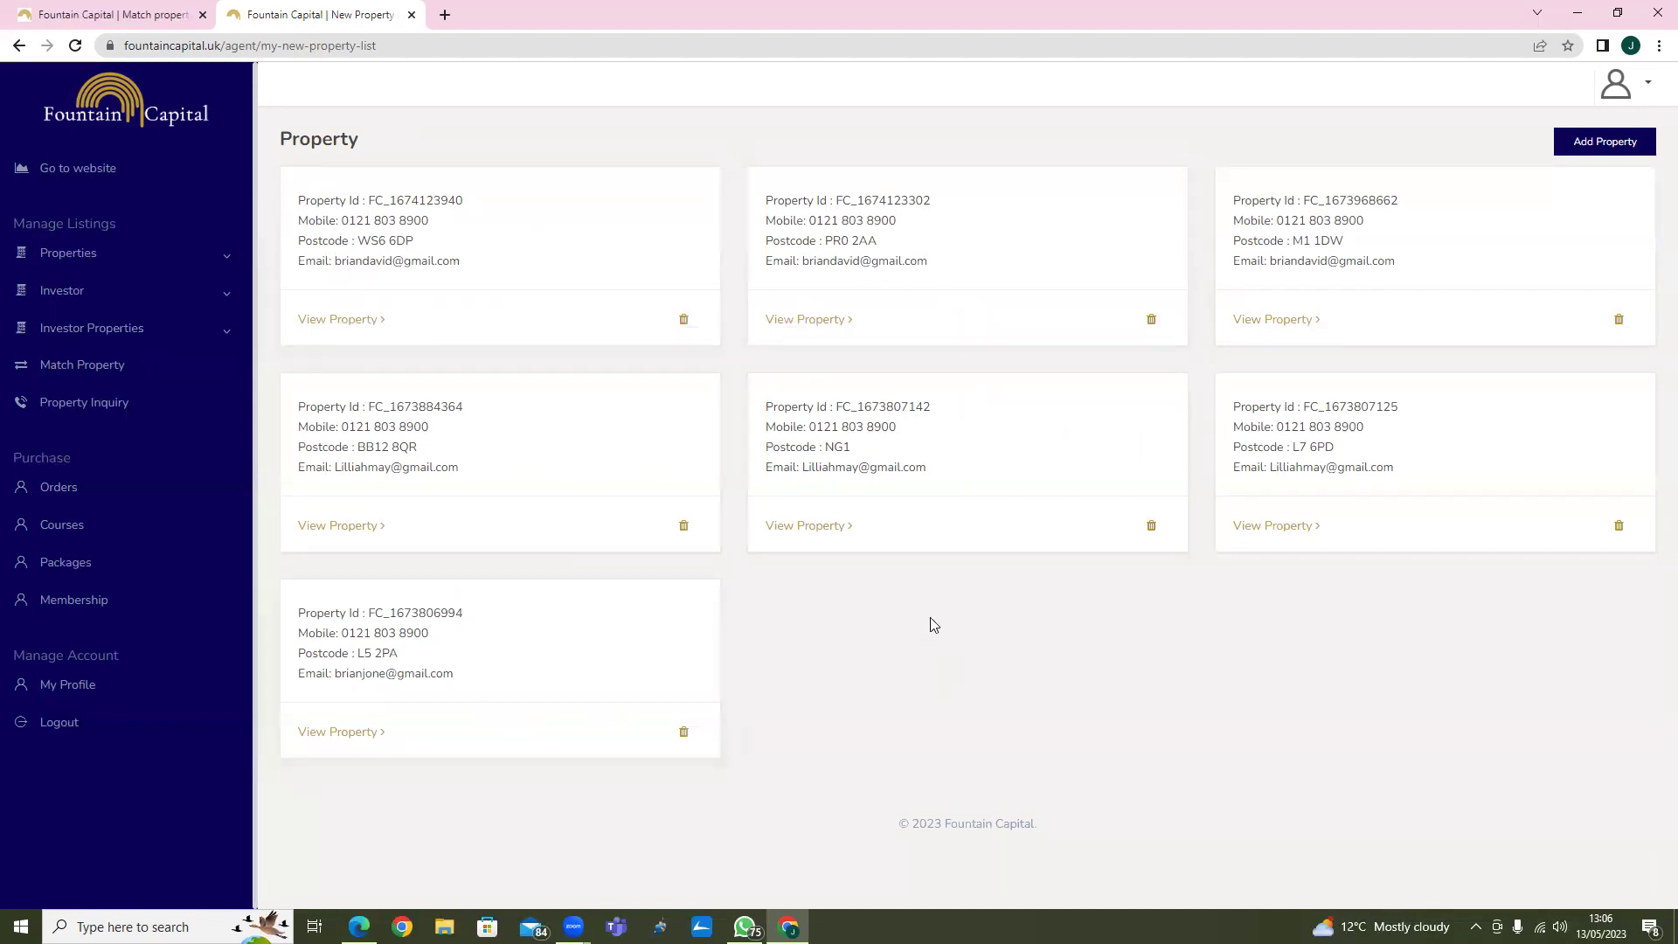
Open the 3 bed House listing priced at 103,750 and scroll its Information page
{"action": "left_click", "coordinate": [833, 323]}
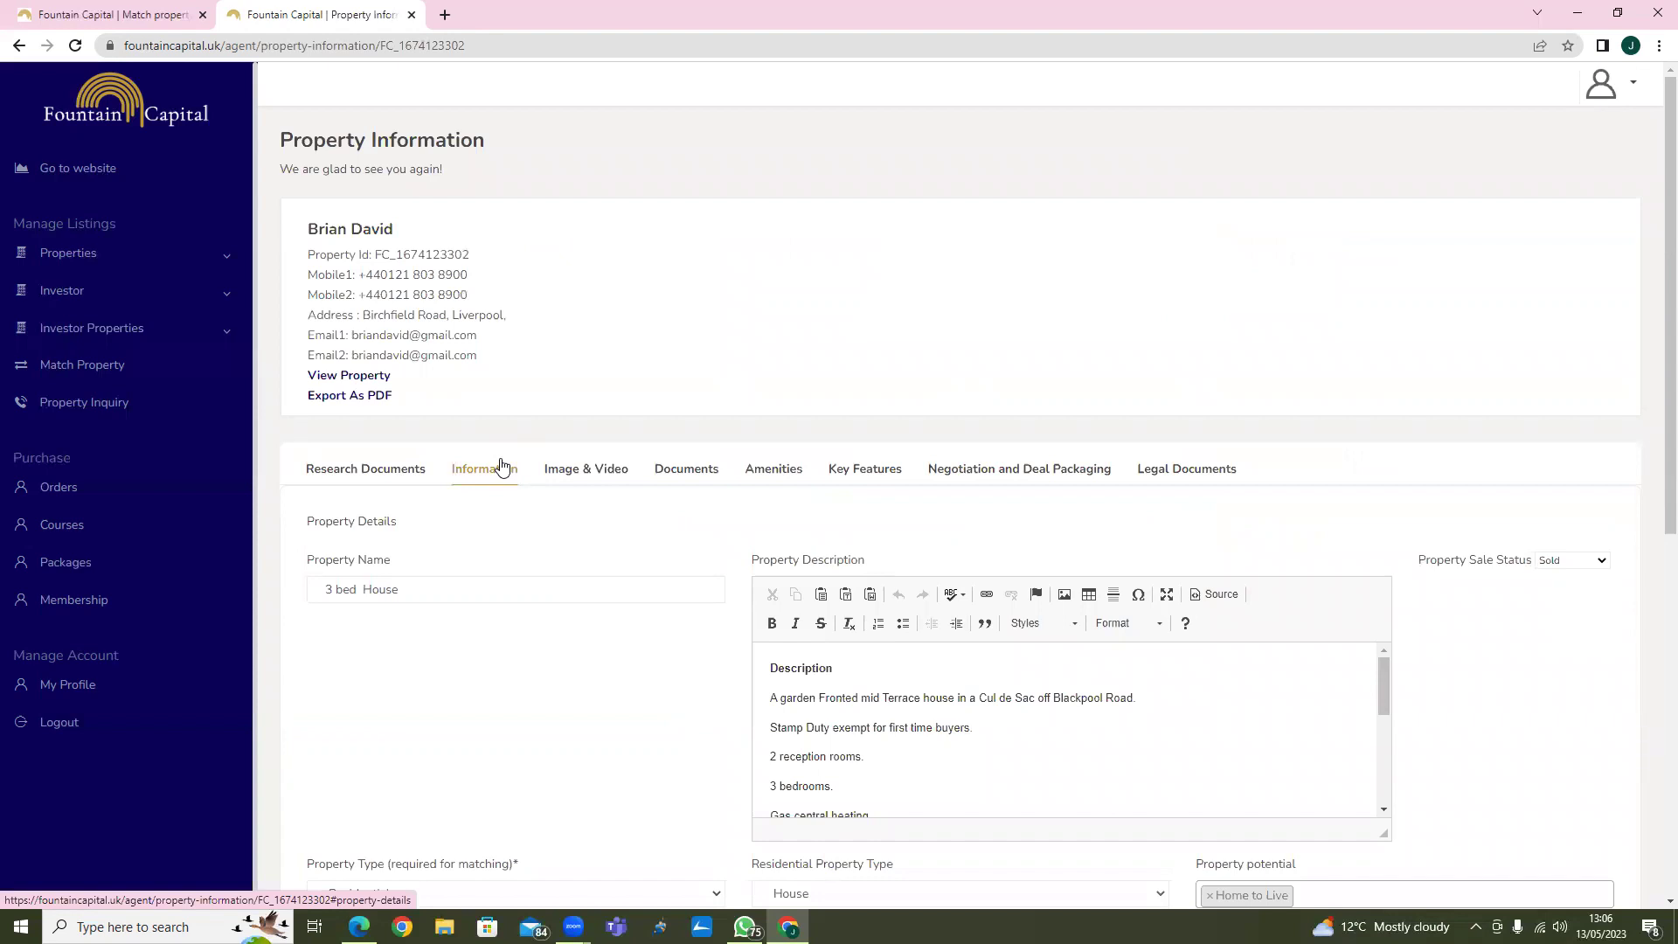
{"action": "scroll", "coordinate": [501, 464], "scroll_direction": "down", "scroll_amount": 1}
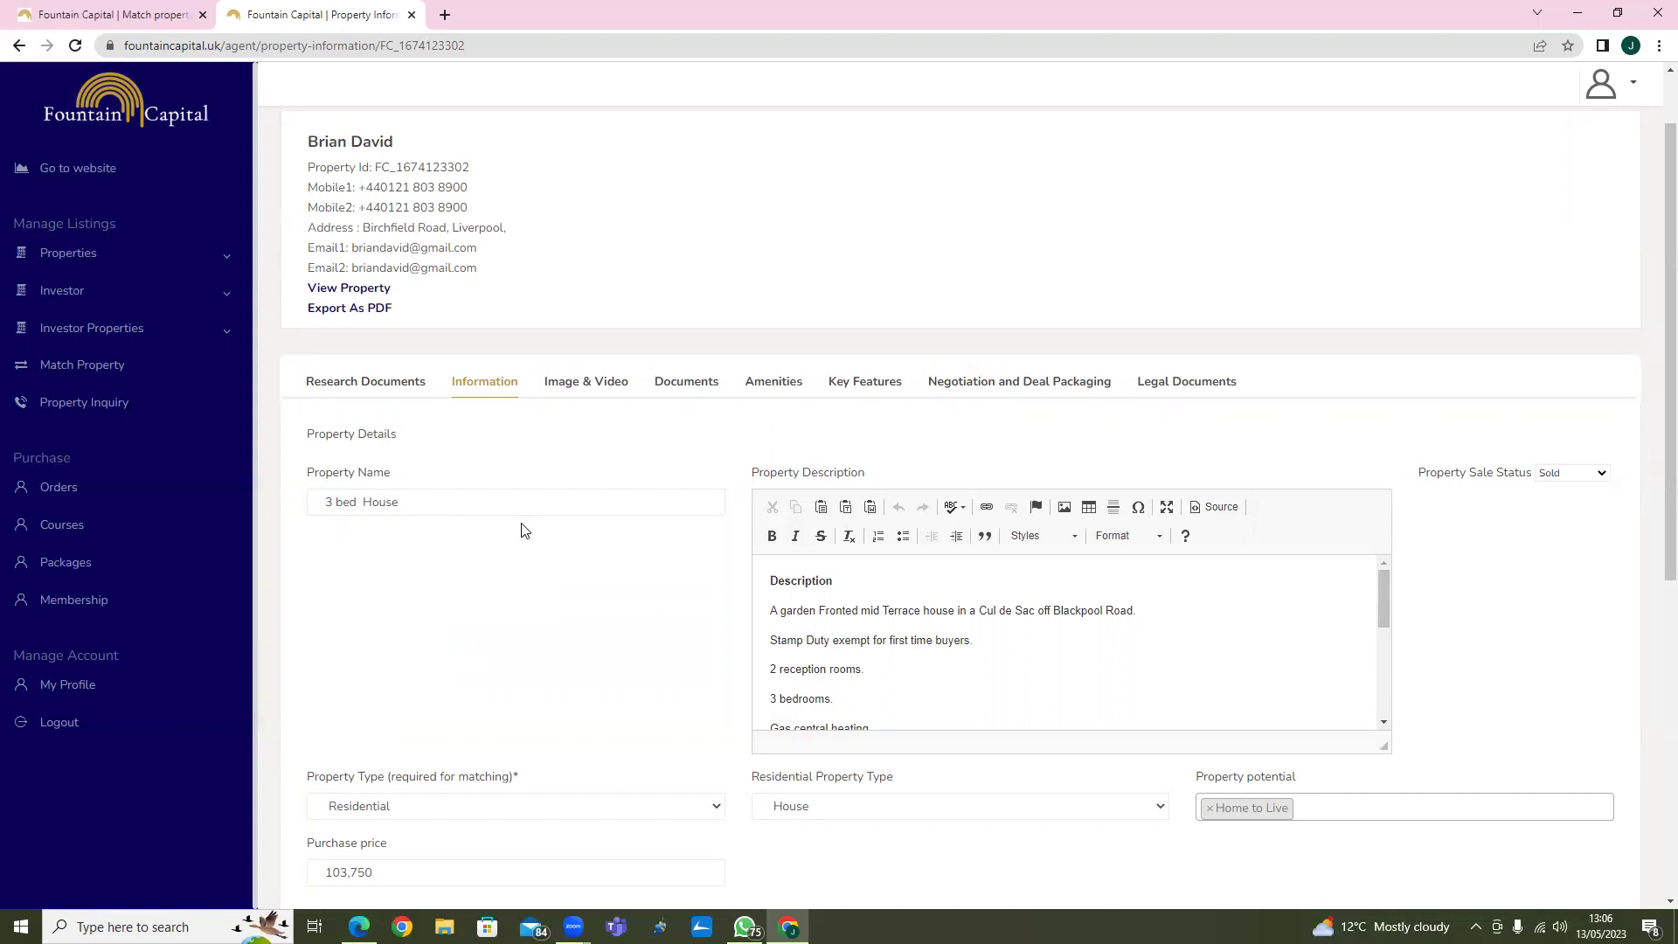
Open the 3 Bed House's public page and browse all property deals on the website
{"action": "left_click", "coordinate": [378, 296]}
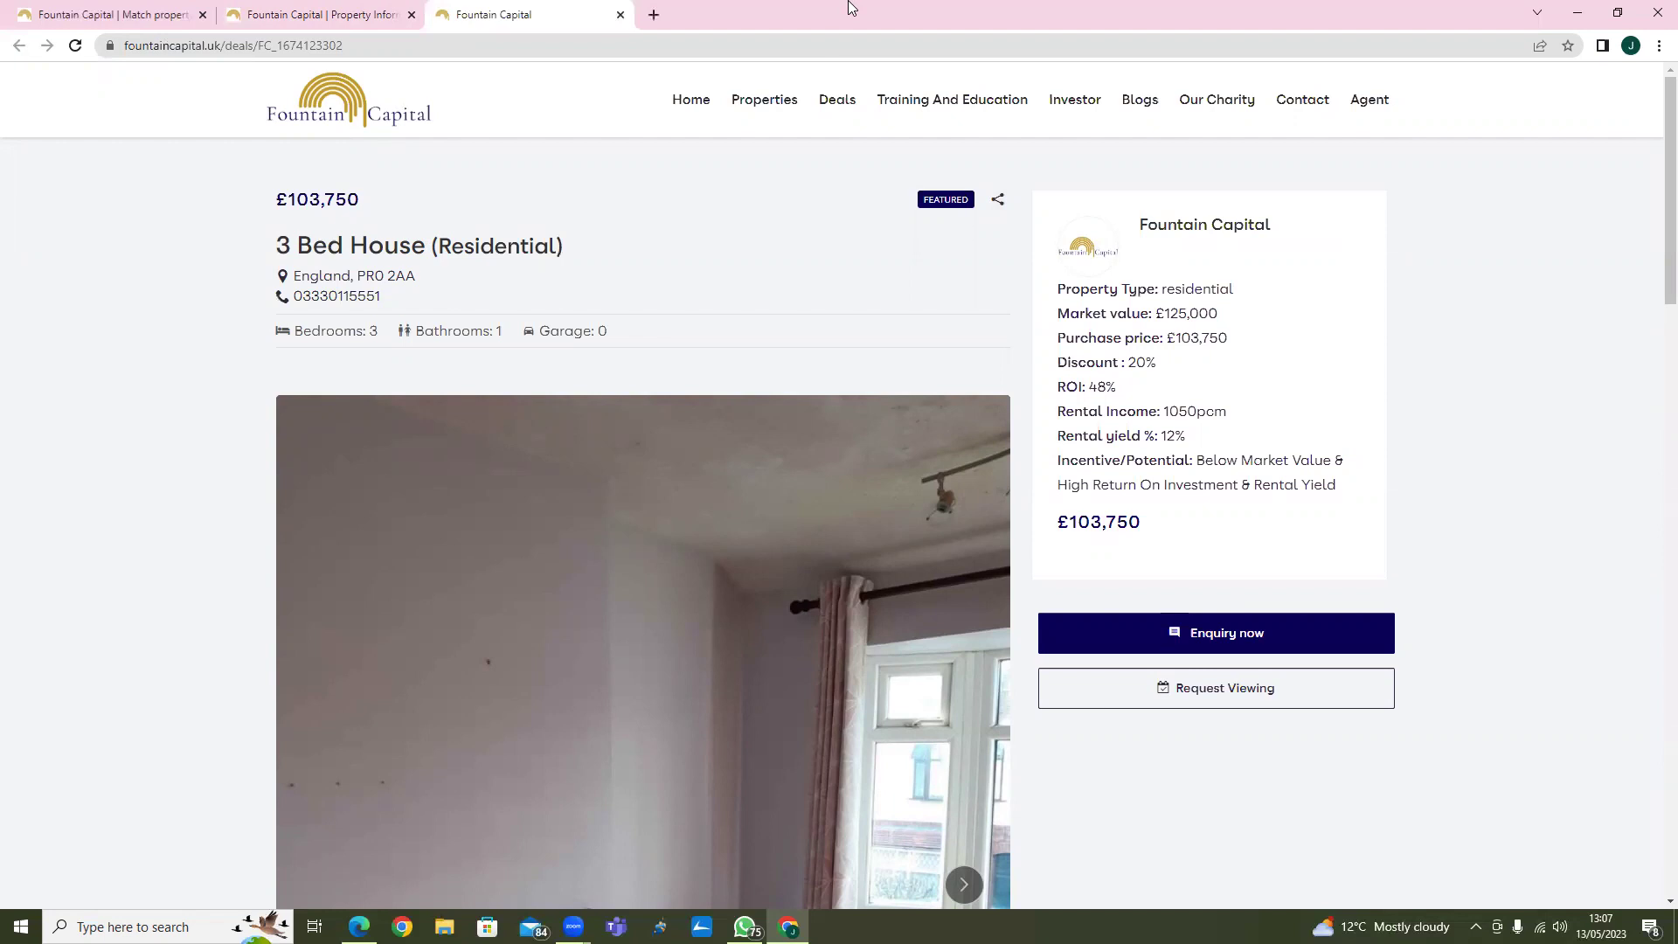
{"action": "left_click", "coordinate": [837, 98]}
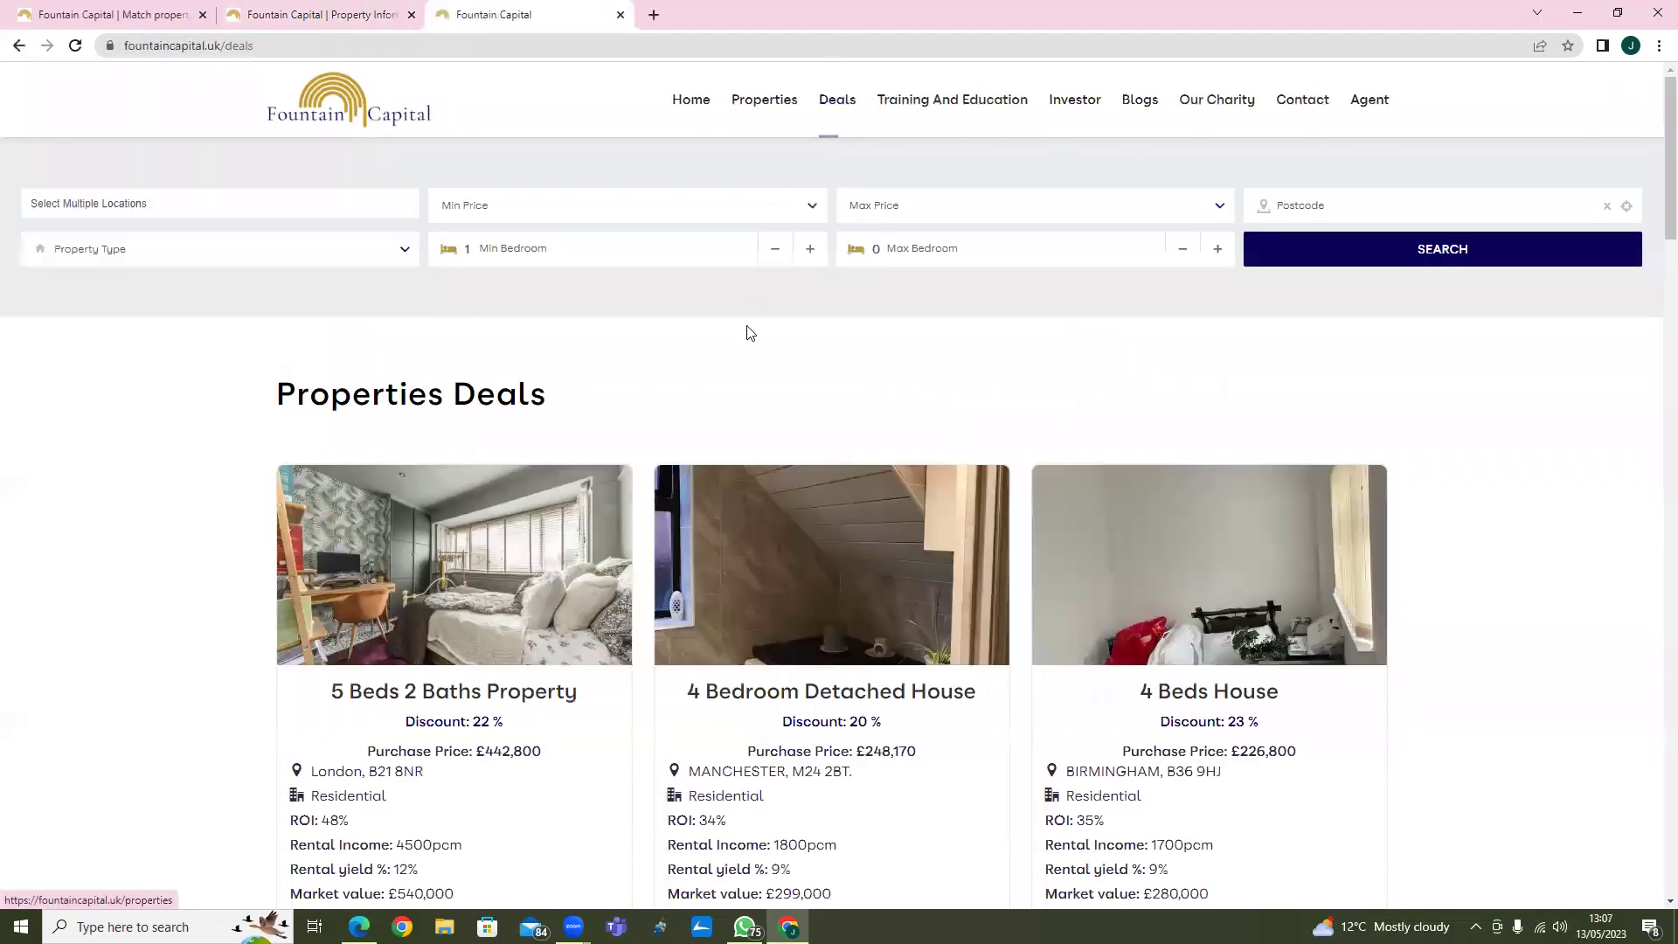
{"action": "scroll", "coordinate": [745, 332], "scroll_direction": "down", "scroll_amount": 3}
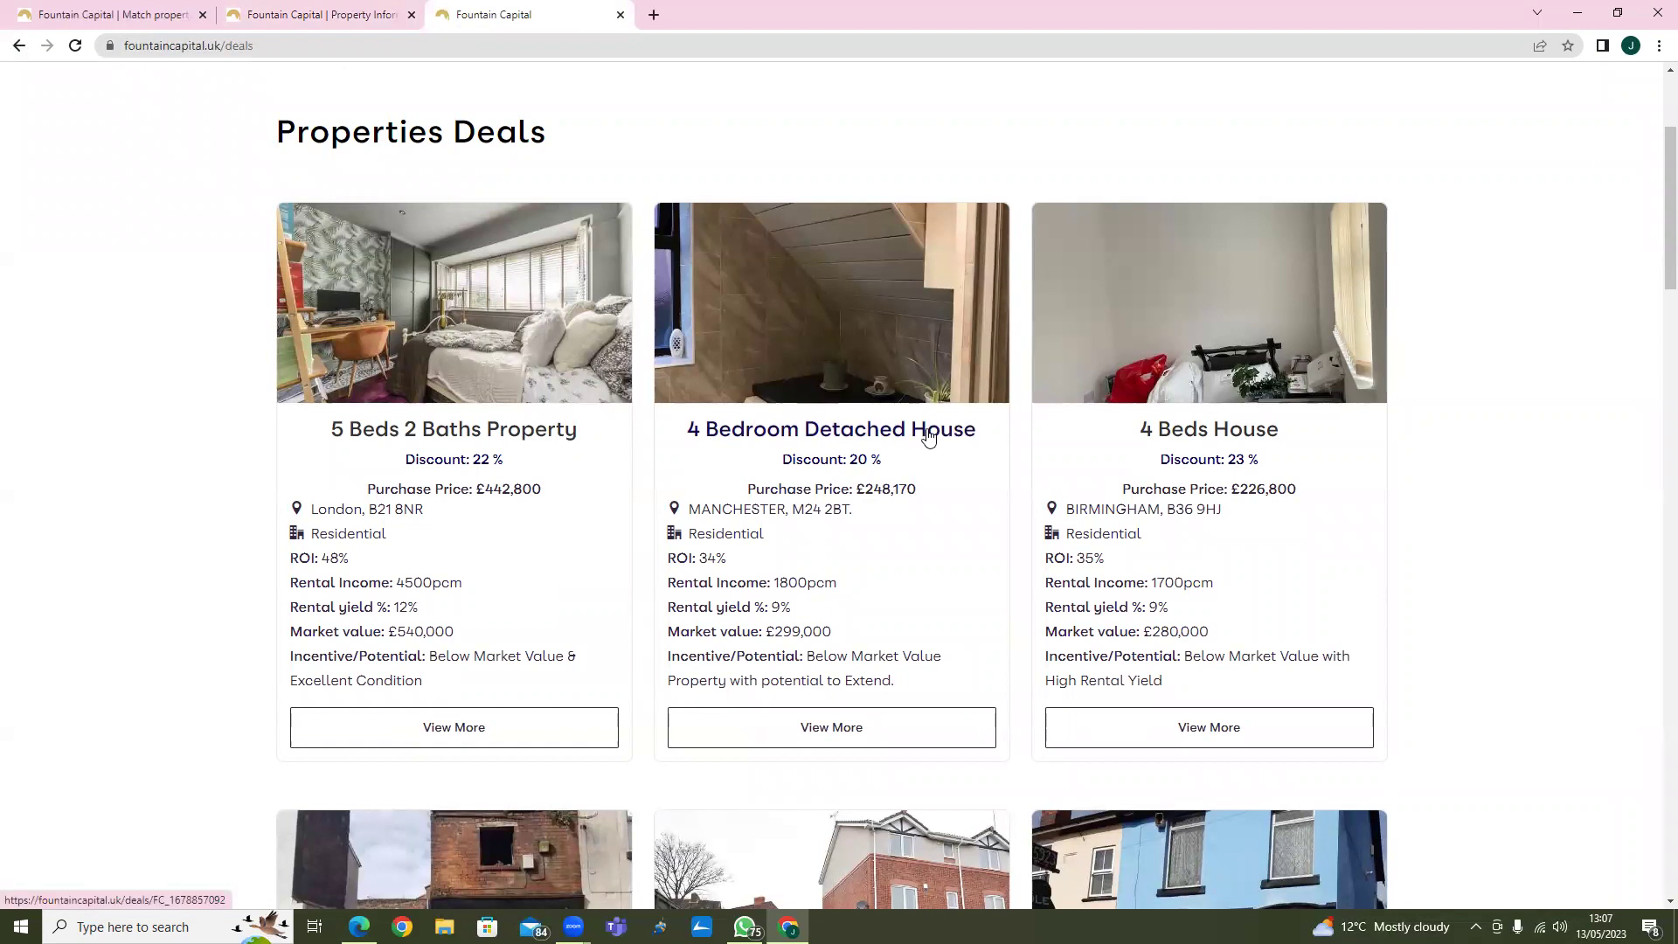
{"action": "scroll", "coordinate": [1269, 524], "scroll_direction": "down", "scroll_amount": 2}
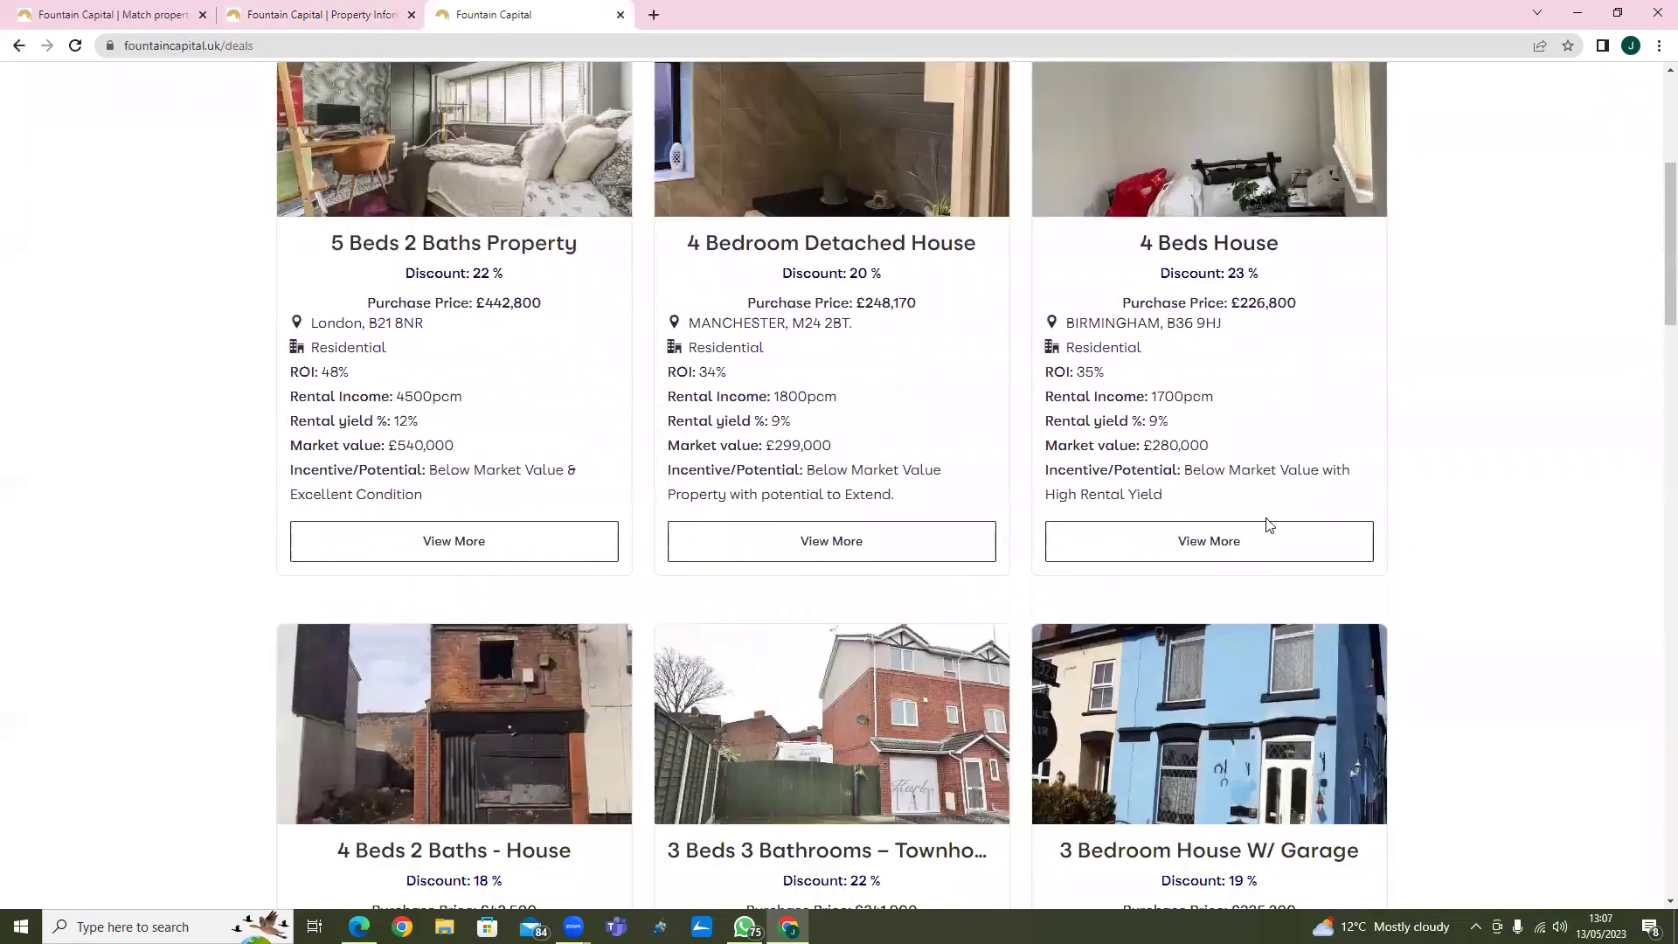
{"action": "scroll", "coordinate": [1269, 524], "scroll_direction": "down", "scroll_amount": 1}
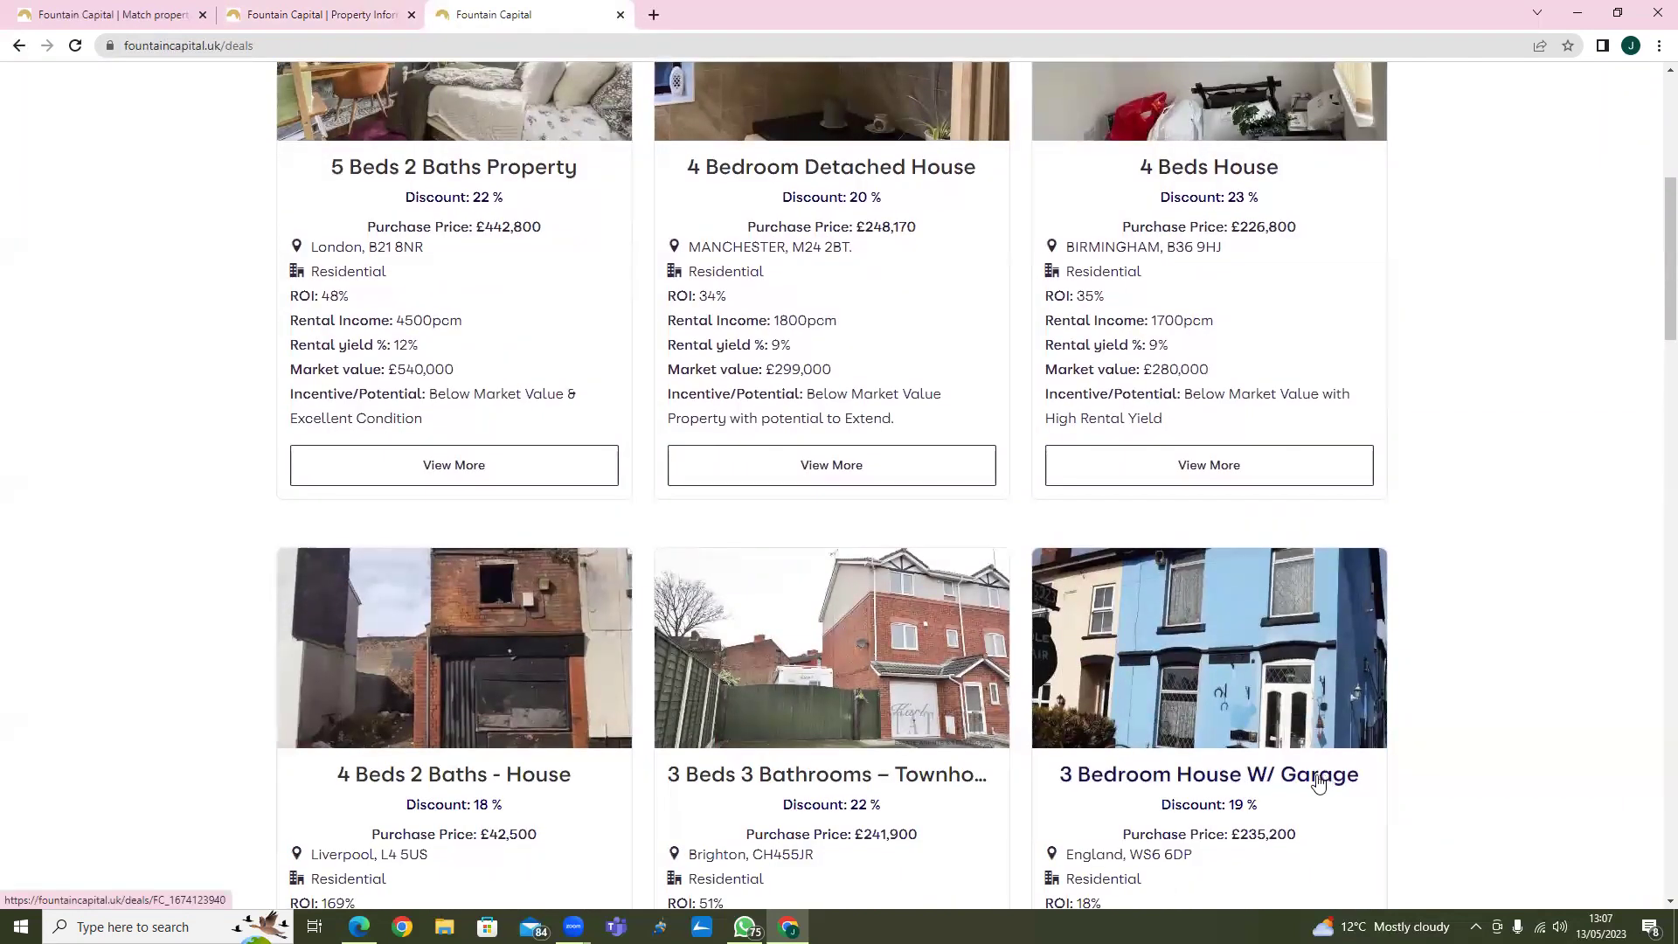
{"action": "scroll", "coordinate": [1302, 784], "scroll_direction": "up", "scroll_amount": 3}
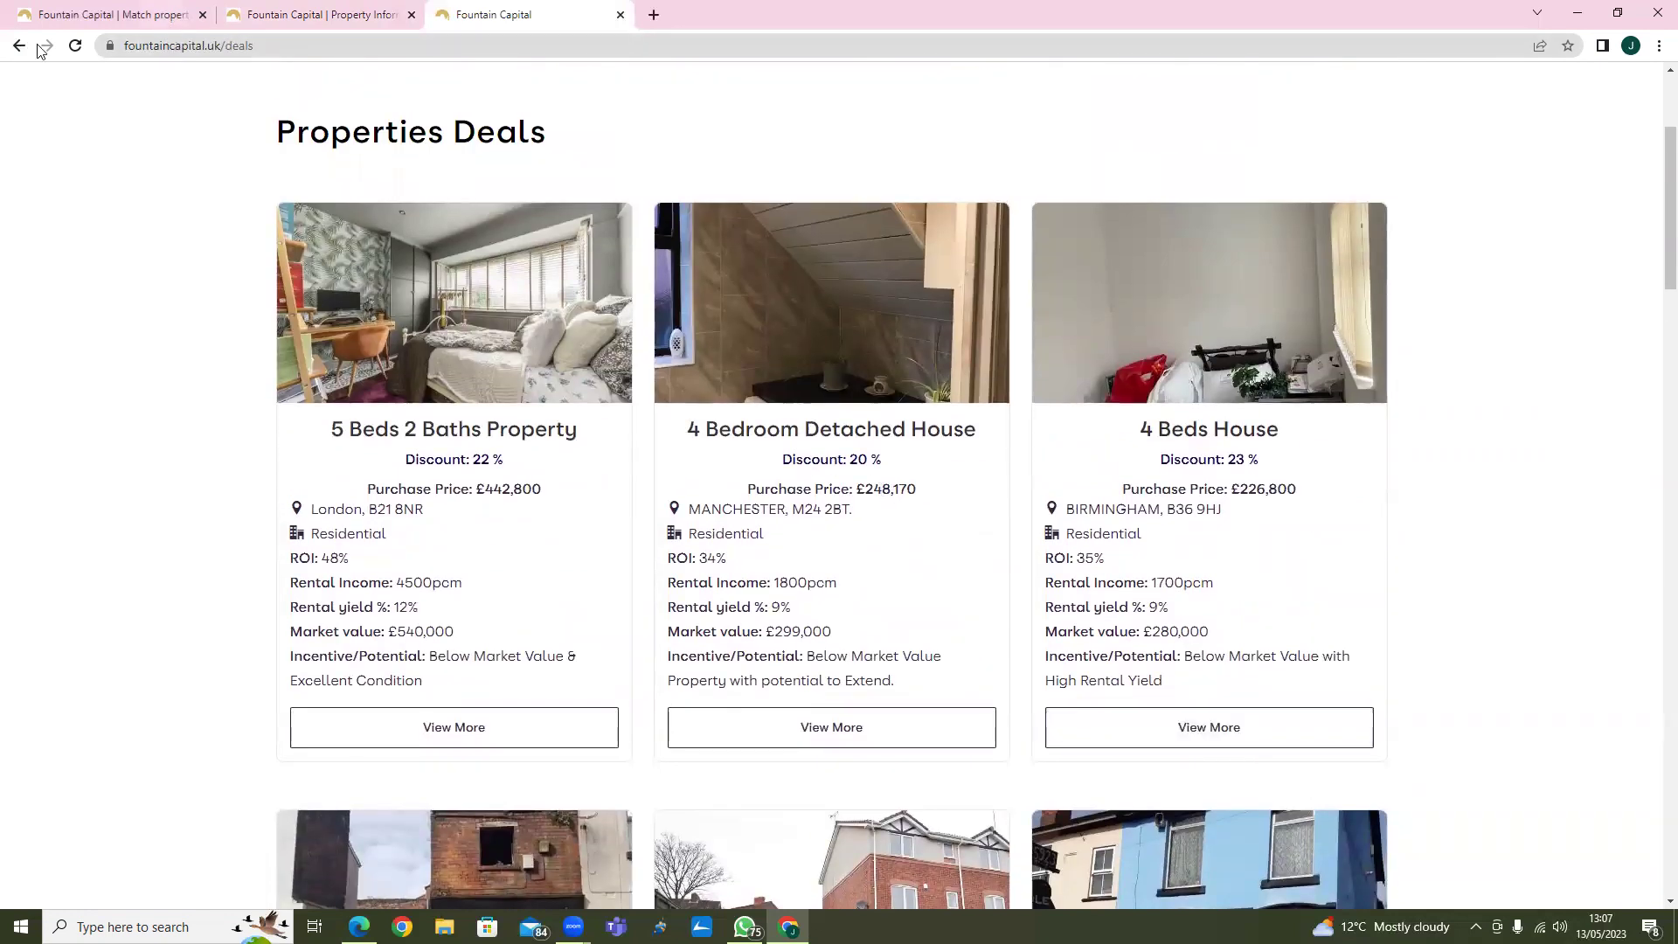
Return to the portal listing and reopen the public 3 Bed House page at £103,750
{"action": "key", "text": "ctrl+shift+Tab"}
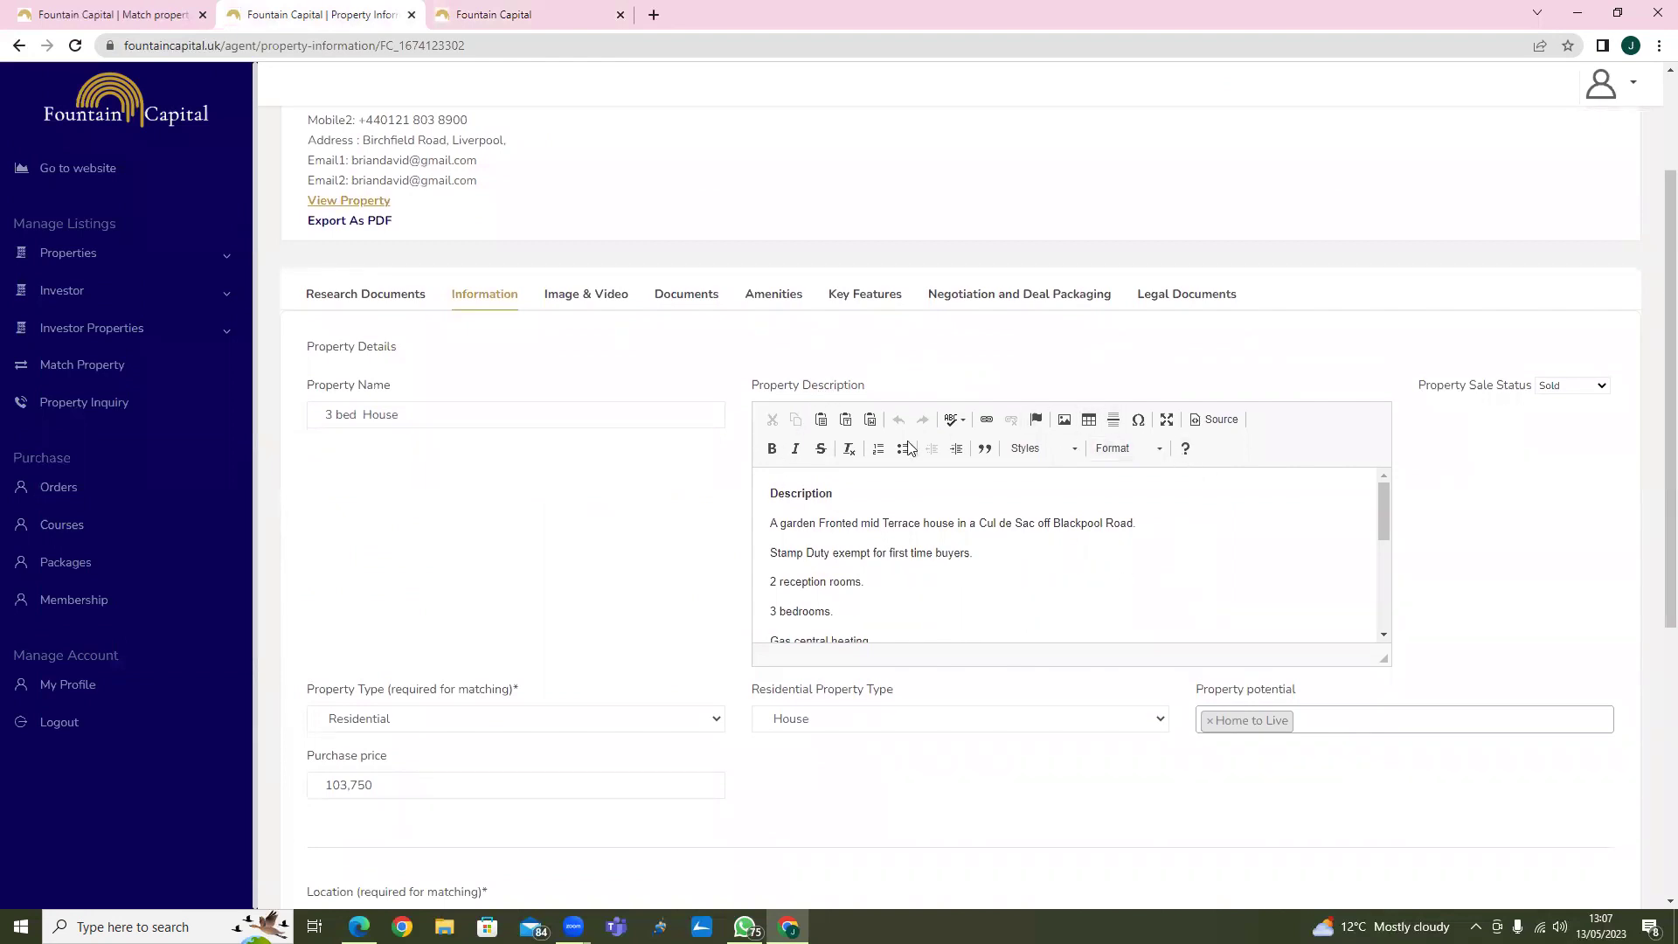
{"action": "scroll", "coordinate": [914, 549], "scroll_direction": "down", "scroll_amount": 6}
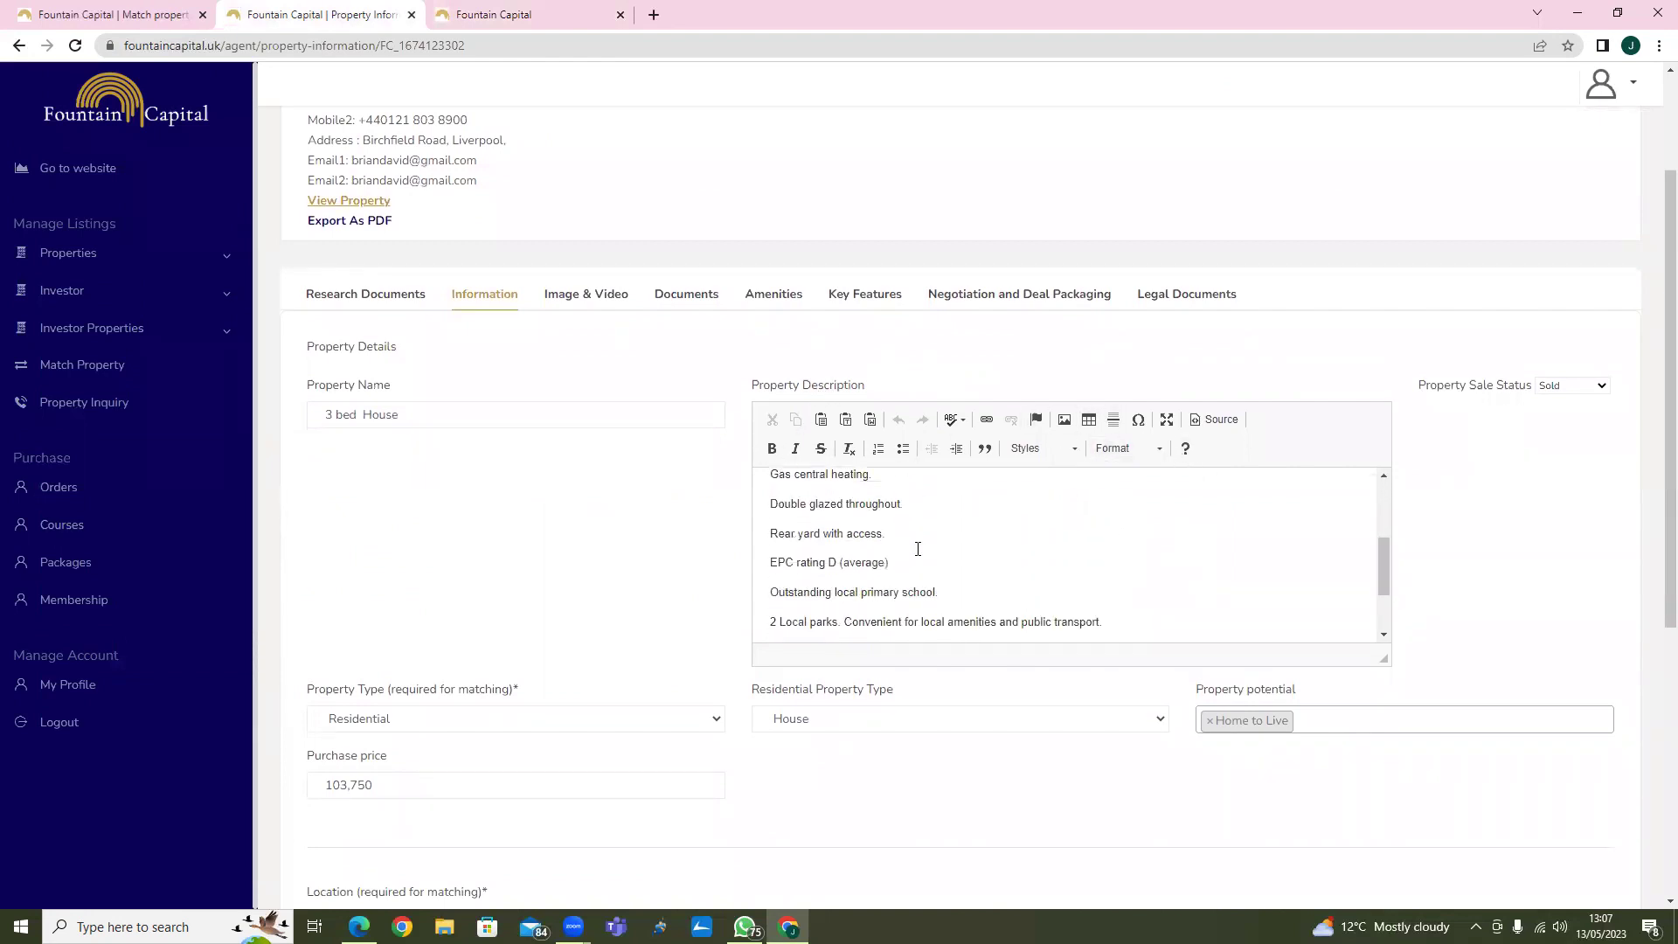
{"action": "left_click", "coordinate": [377, 200]}
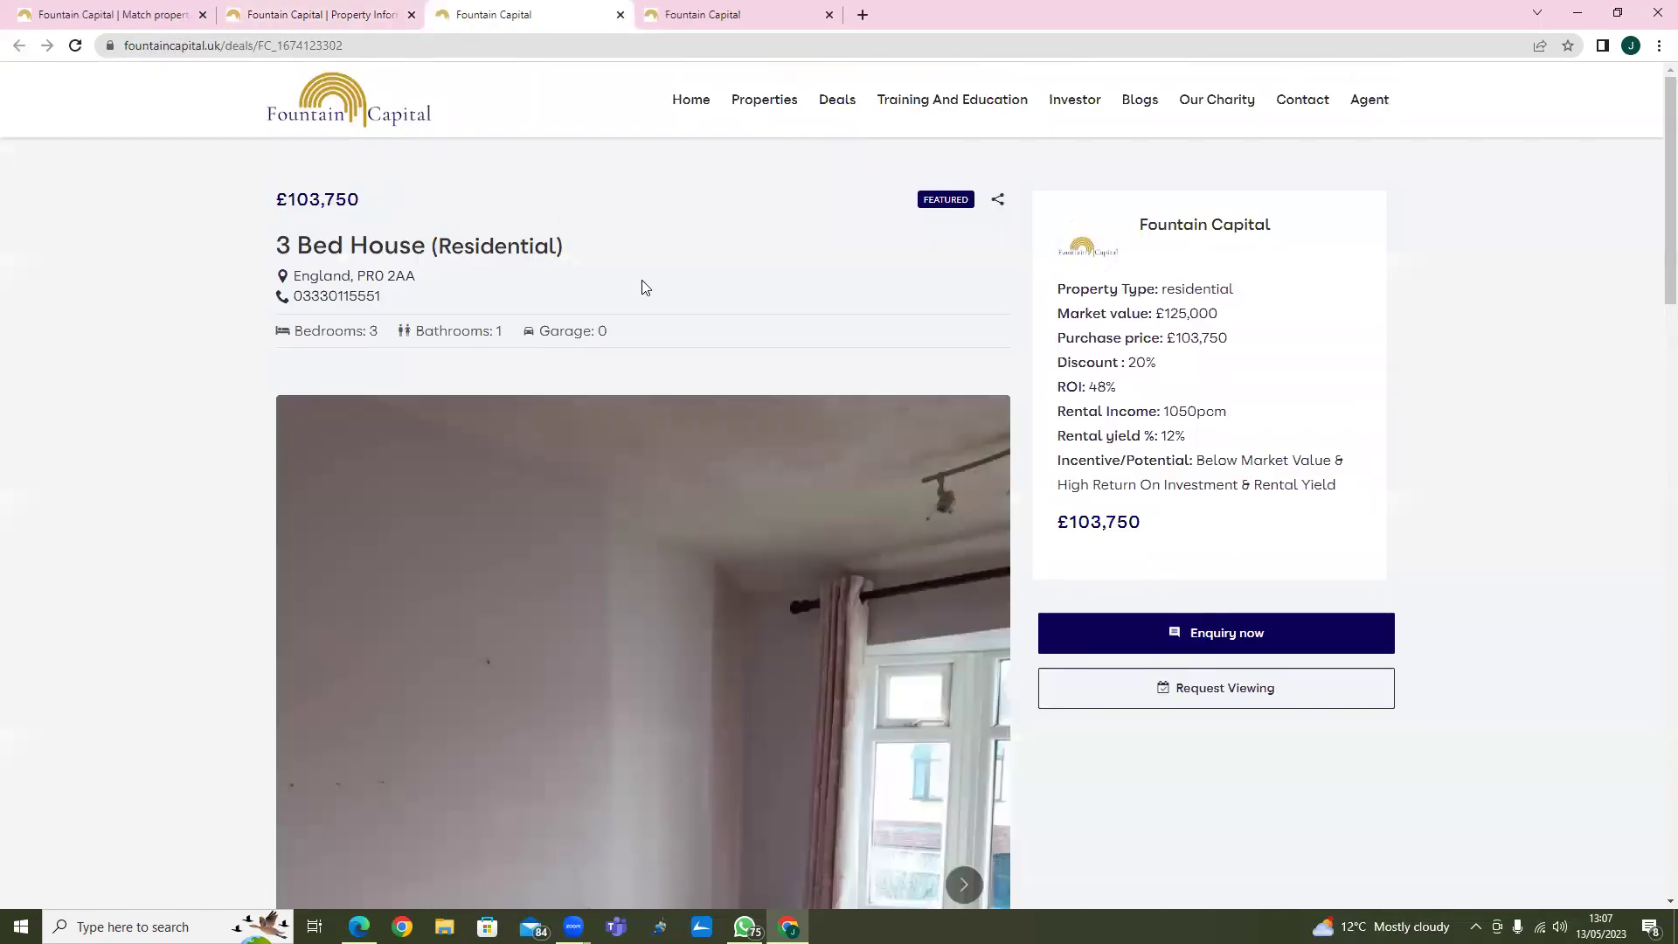
{"action": "scroll", "coordinate": [710, 281], "scroll_direction": "down", "scroll_amount": 15}
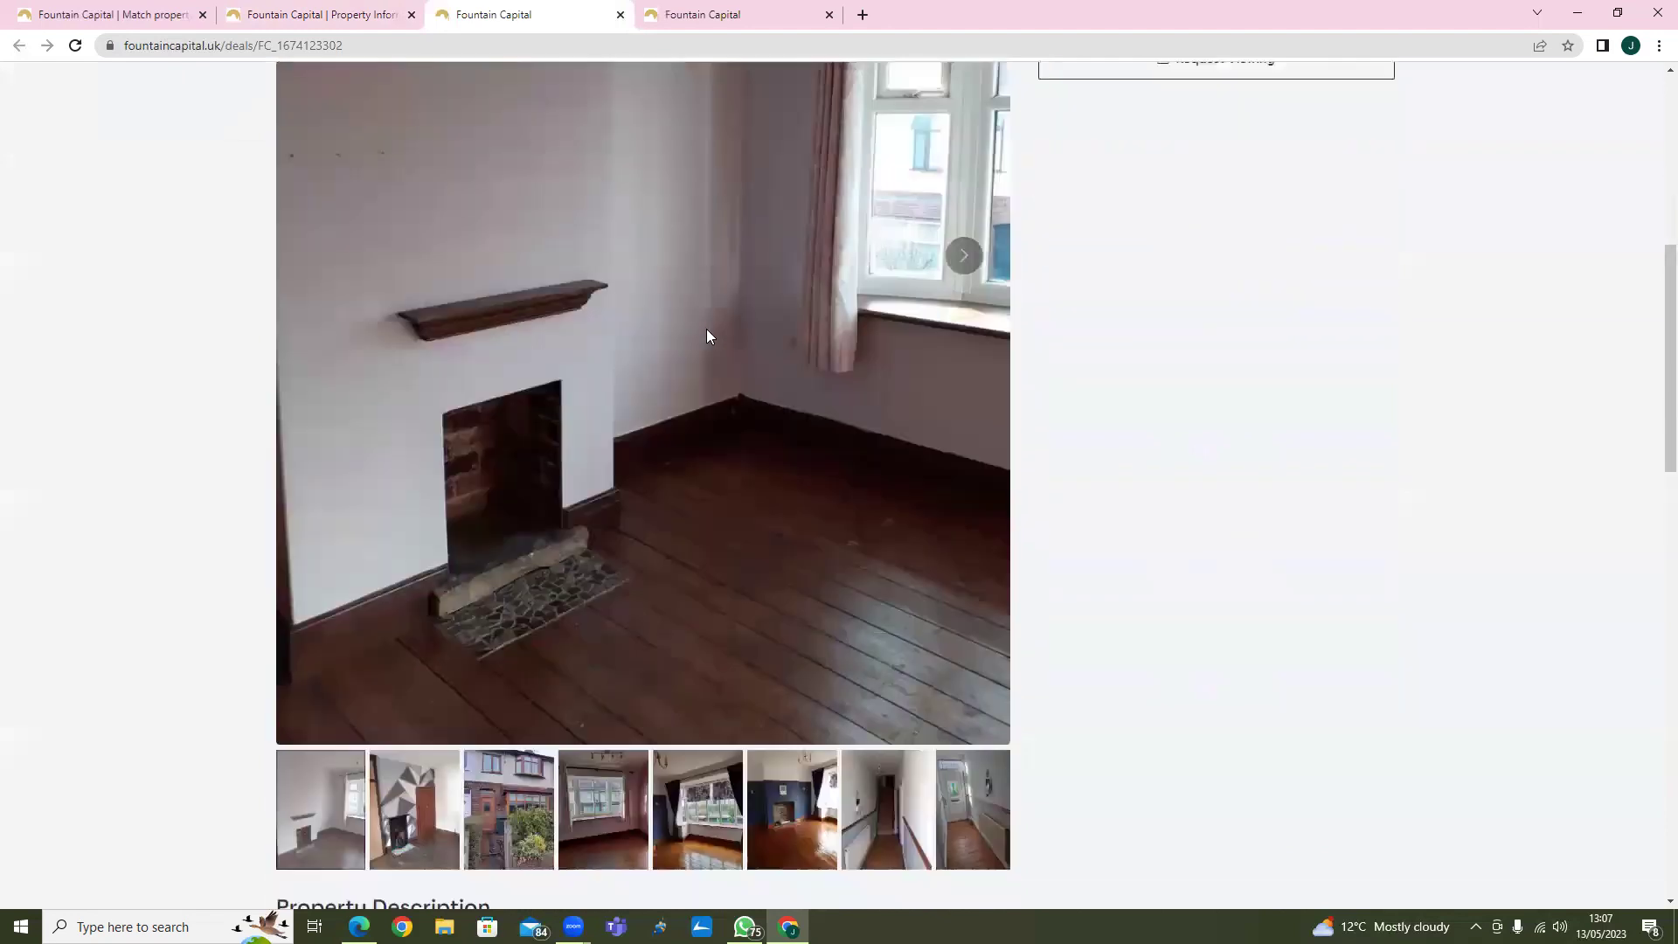
{"action": "scroll", "coordinate": [455, 297], "scroll_direction": "up", "scroll_amount": 1}
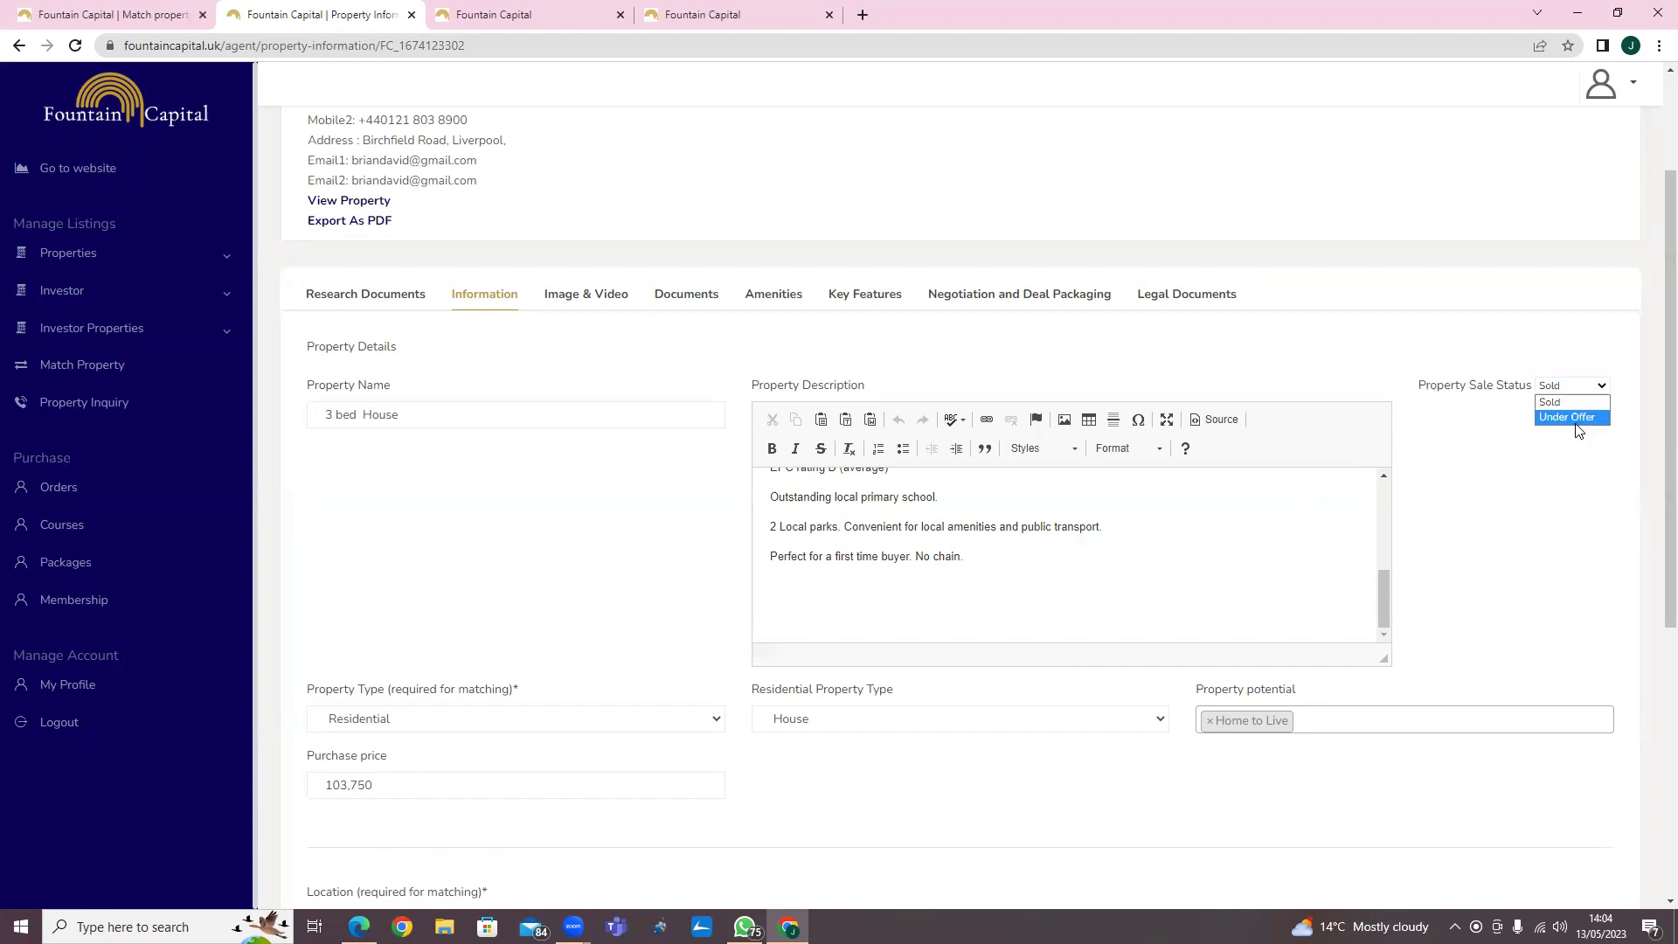
{"action": "left_click", "coordinate": [1566, 418]}
{"action": "scroll", "coordinate": [358, 408], "scroll_direction": "down", "scroll_amount": 3}
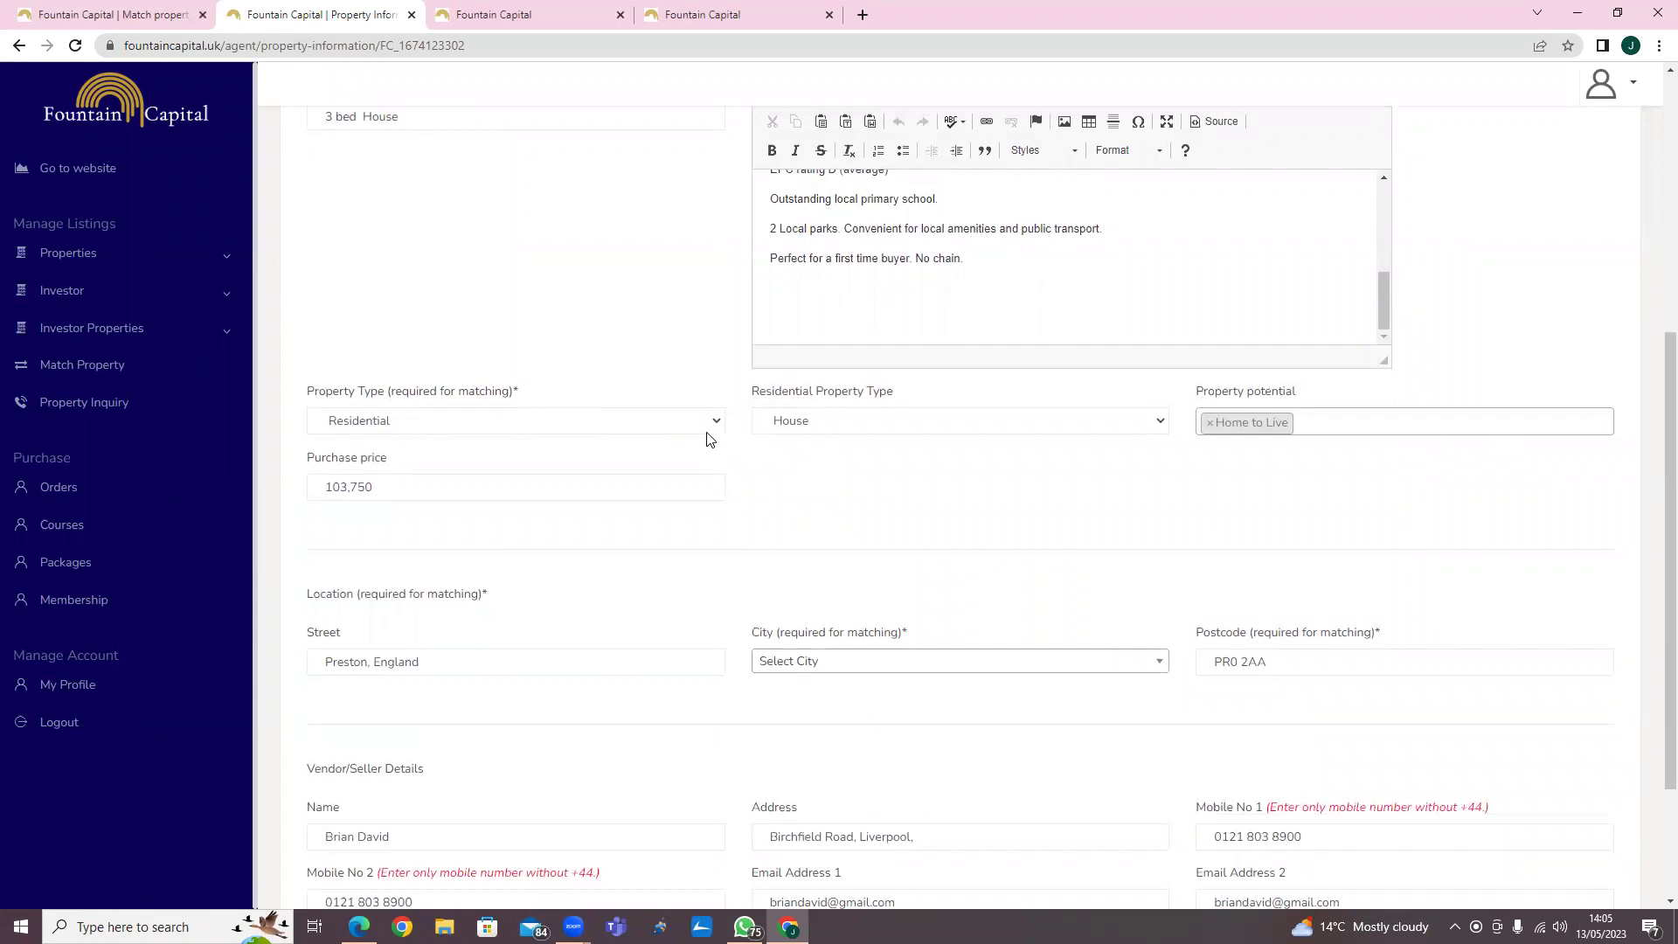
{"action": "left_click", "coordinate": [650, 424]}
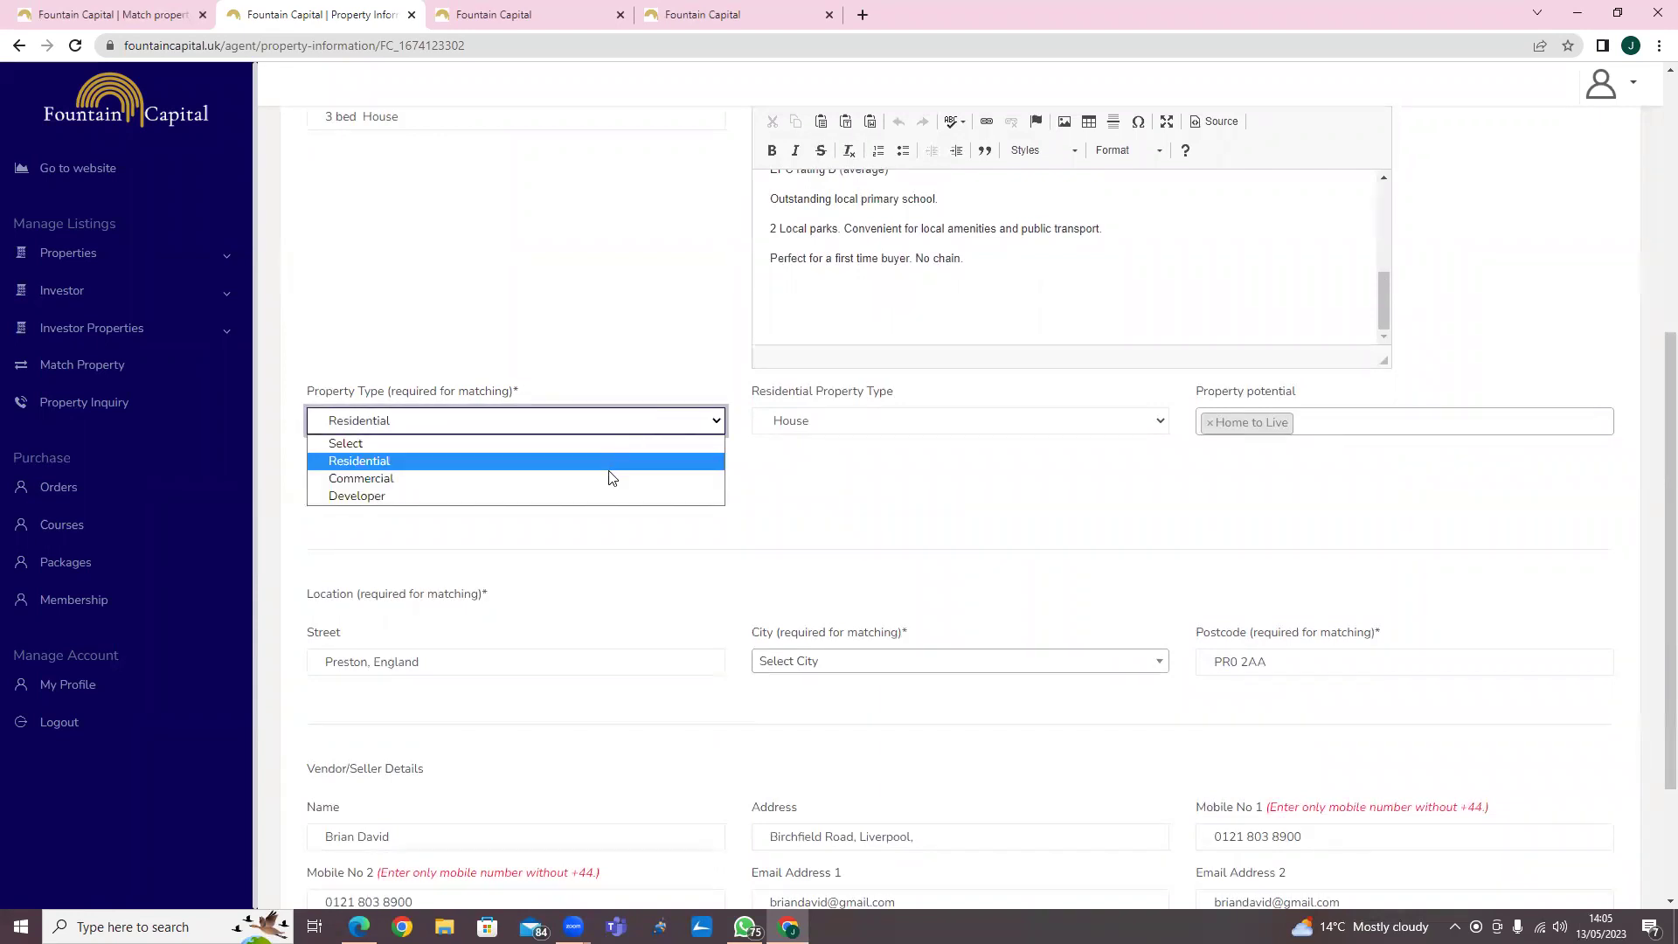
{"action": "left_click", "coordinate": [659, 303]}
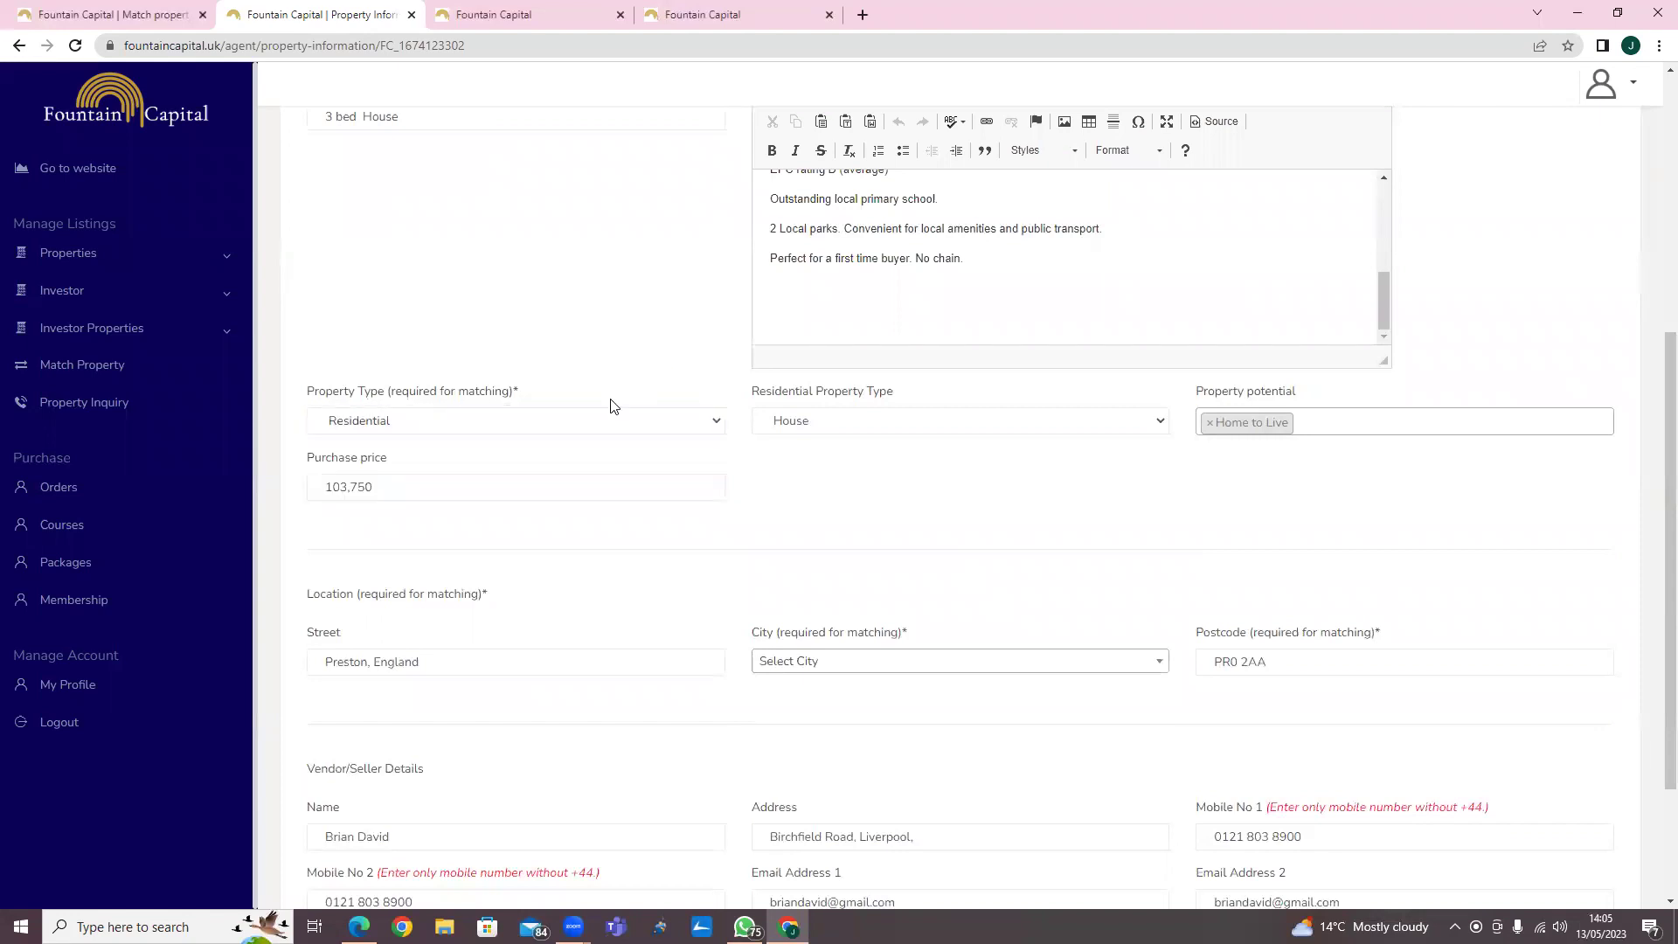
{"action": "left_click", "coordinate": [632, 430]}
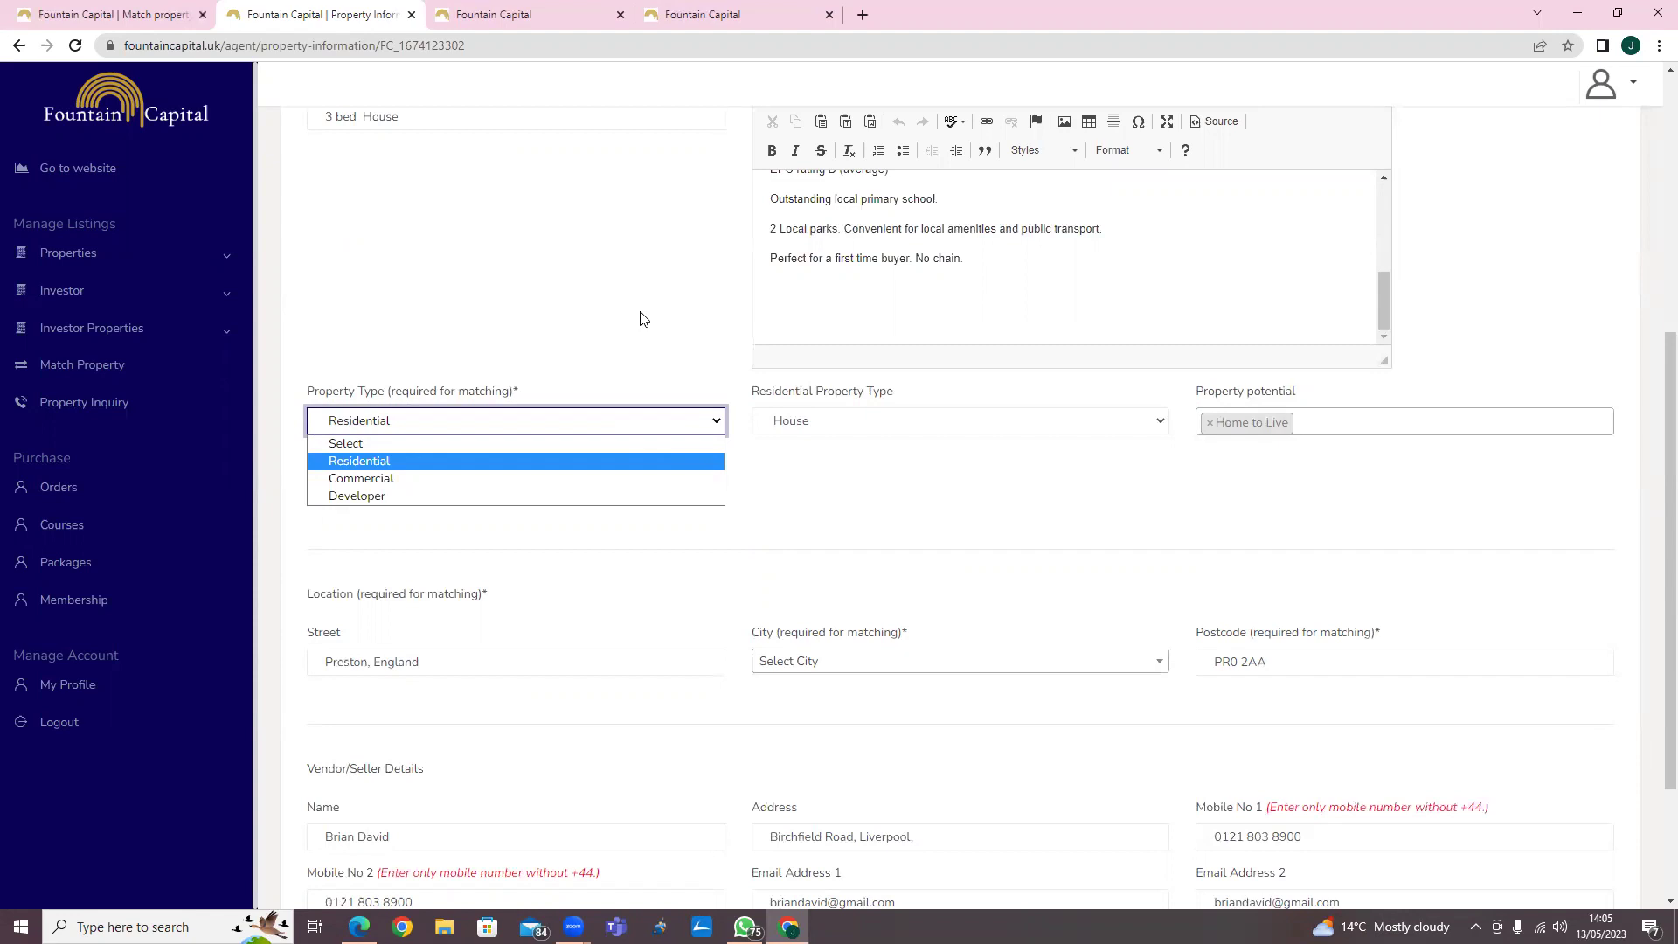
{"action": "left_click", "coordinate": [523, 216]}
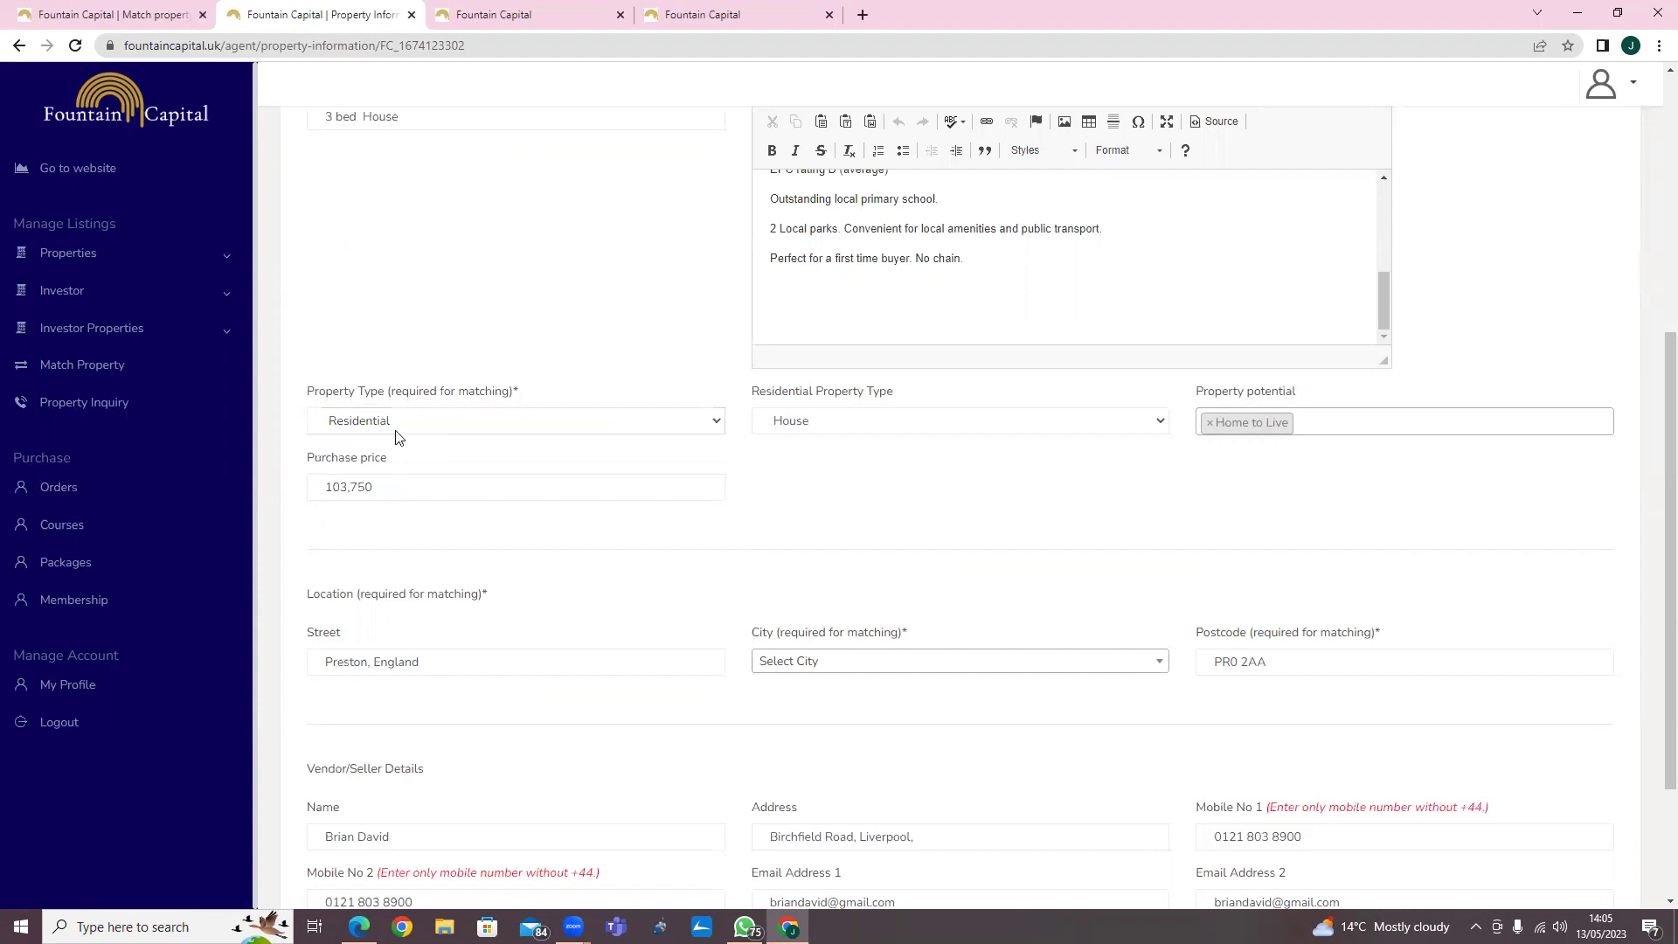
{"action": "scroll", "coordinate": [470, 373], "scroll_direction": "up", "scroll_amount": 5}
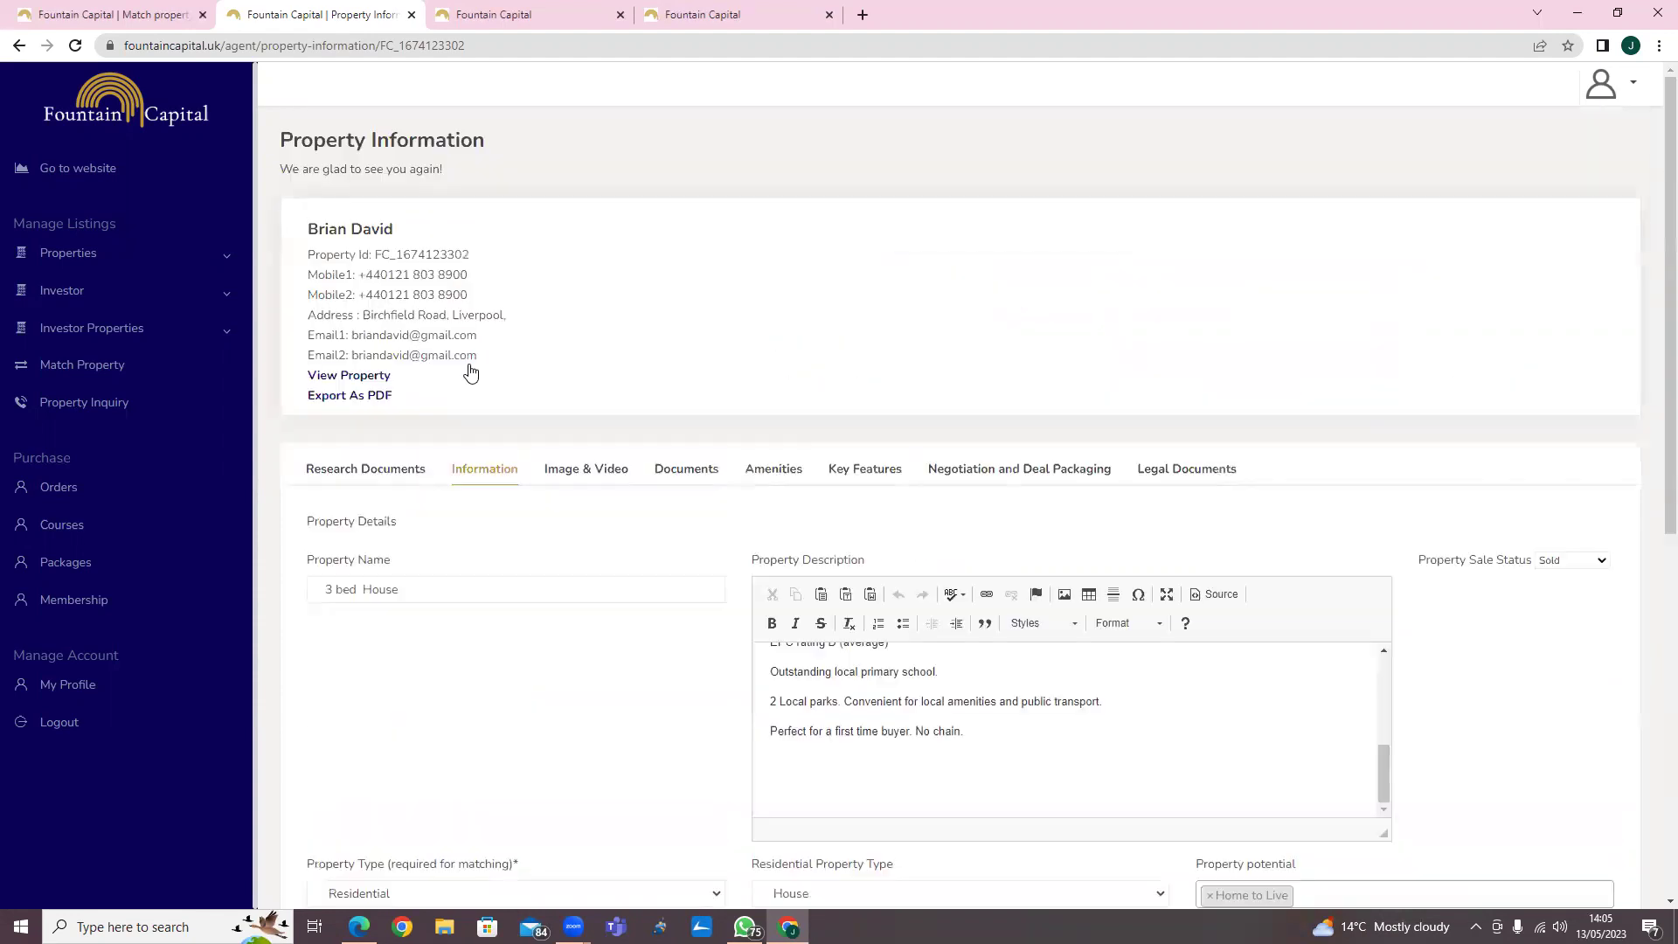
Scroll through the listing's Research Documents question forms
{"action": "left_click", "coordinate": [383, 473]}
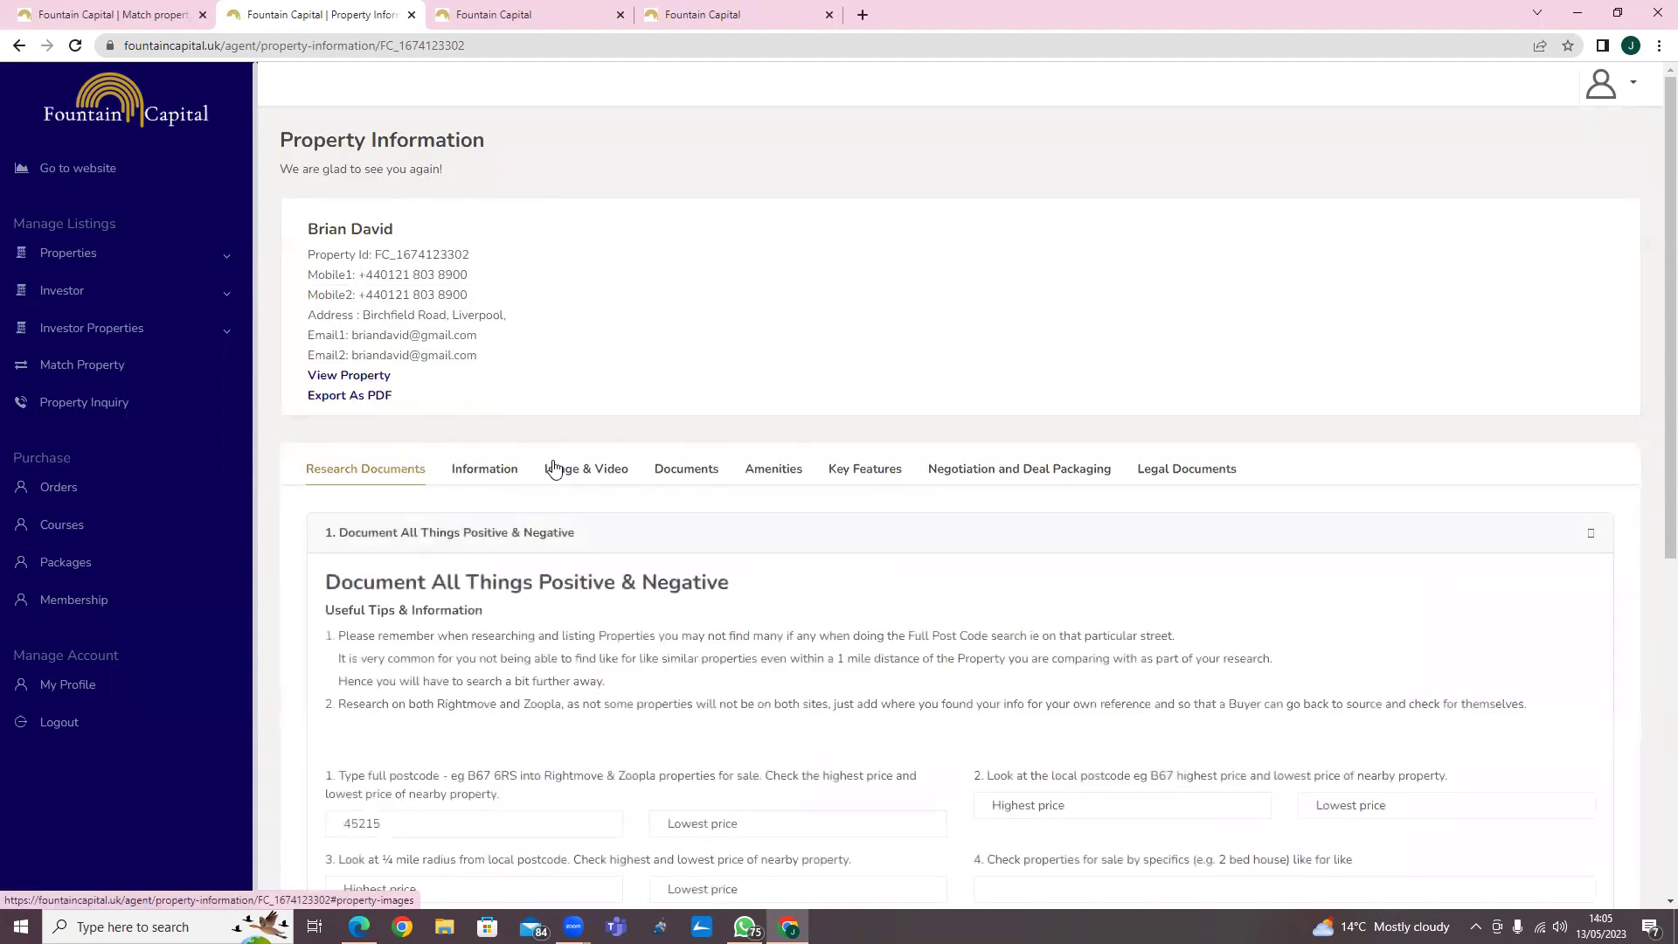
{"action": "scroll", "coordinate": [553, 469], "scroll_direction": "down", "scroll_amount": 3}
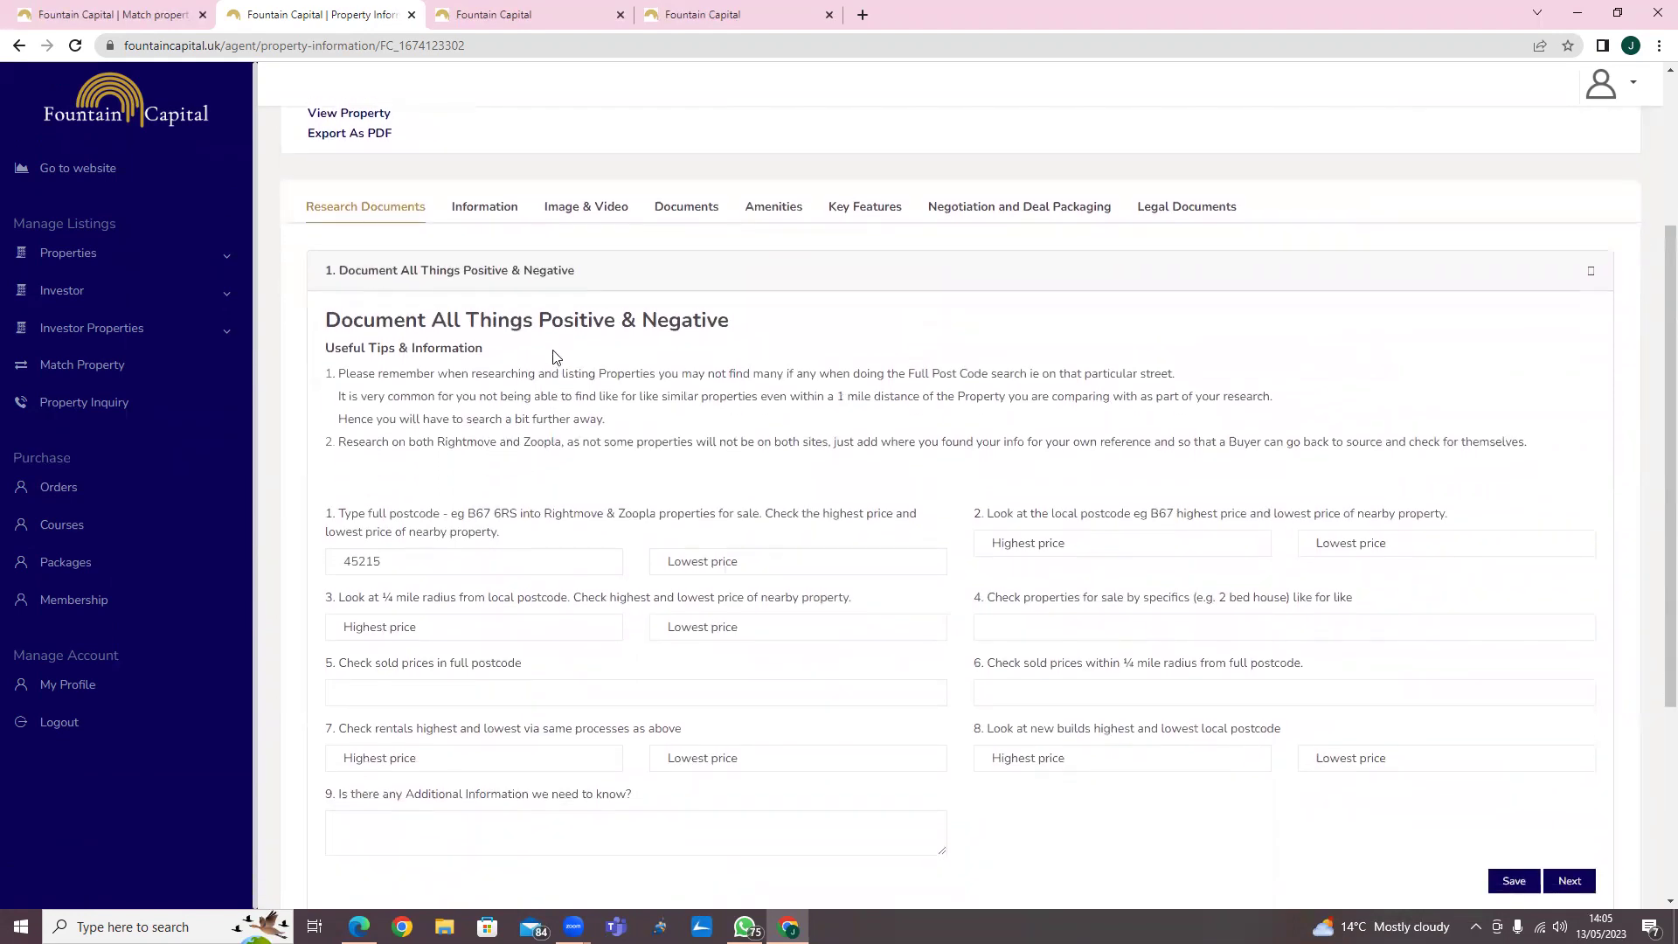
{"action": "scroll", "coordinate": [745, 367], "scroll_direction": "down", "scroll_amount": 2}
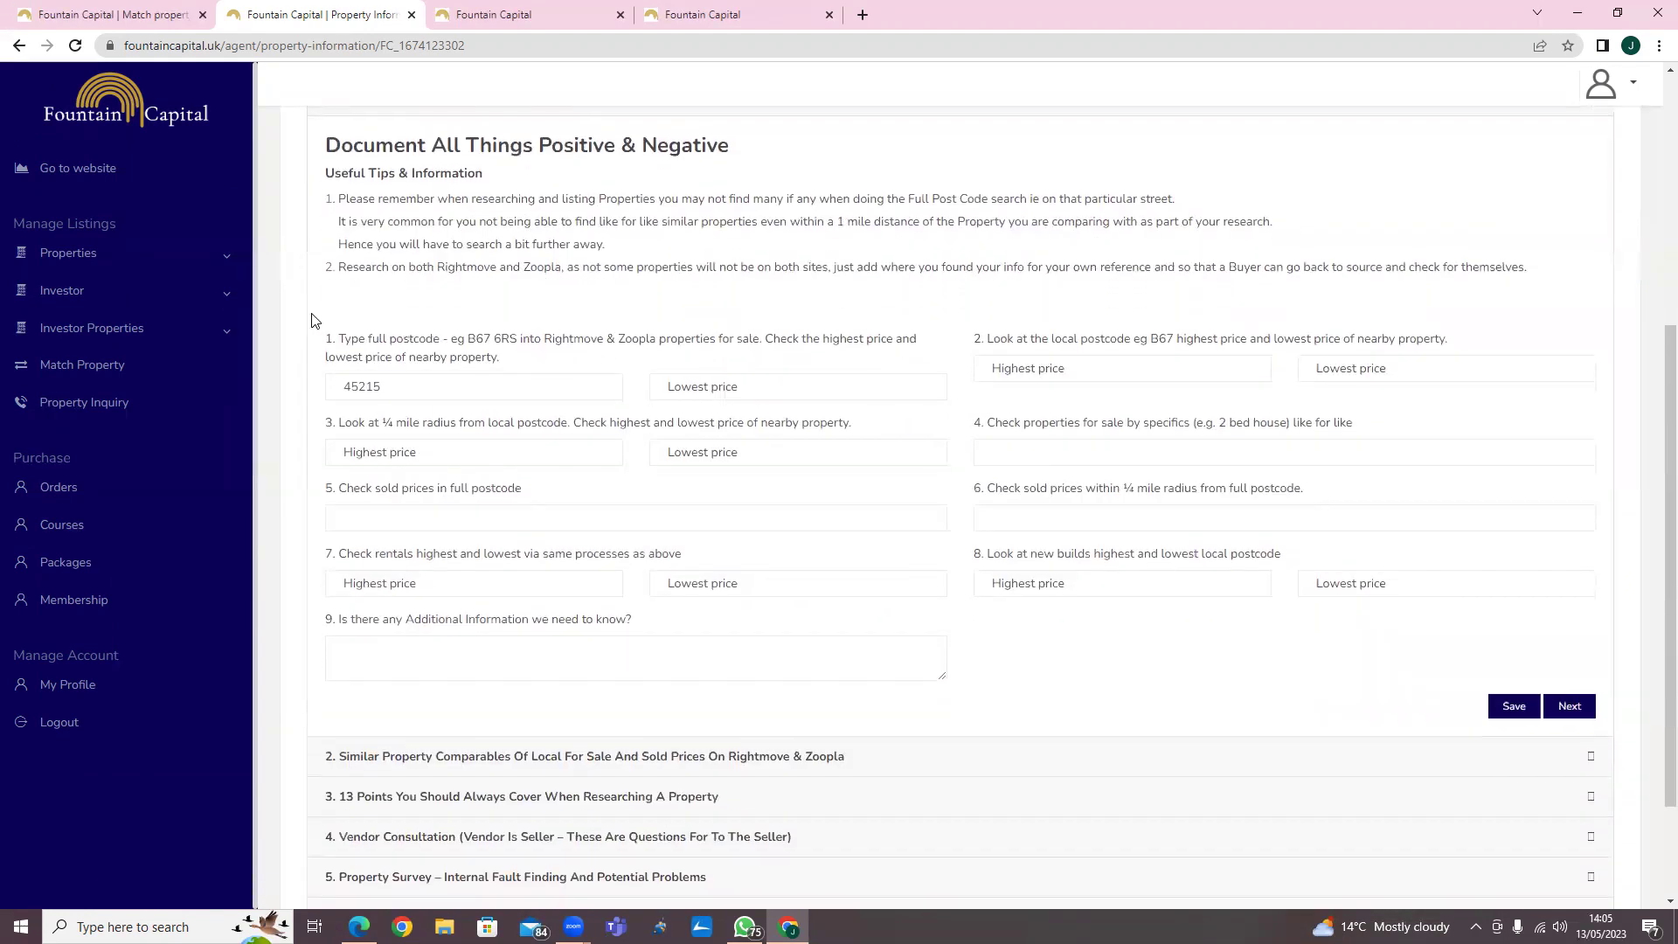
{"action": "scroll", "coordinate": [783, 546], "scroll_direction": "down", "scroll_amount": 2}
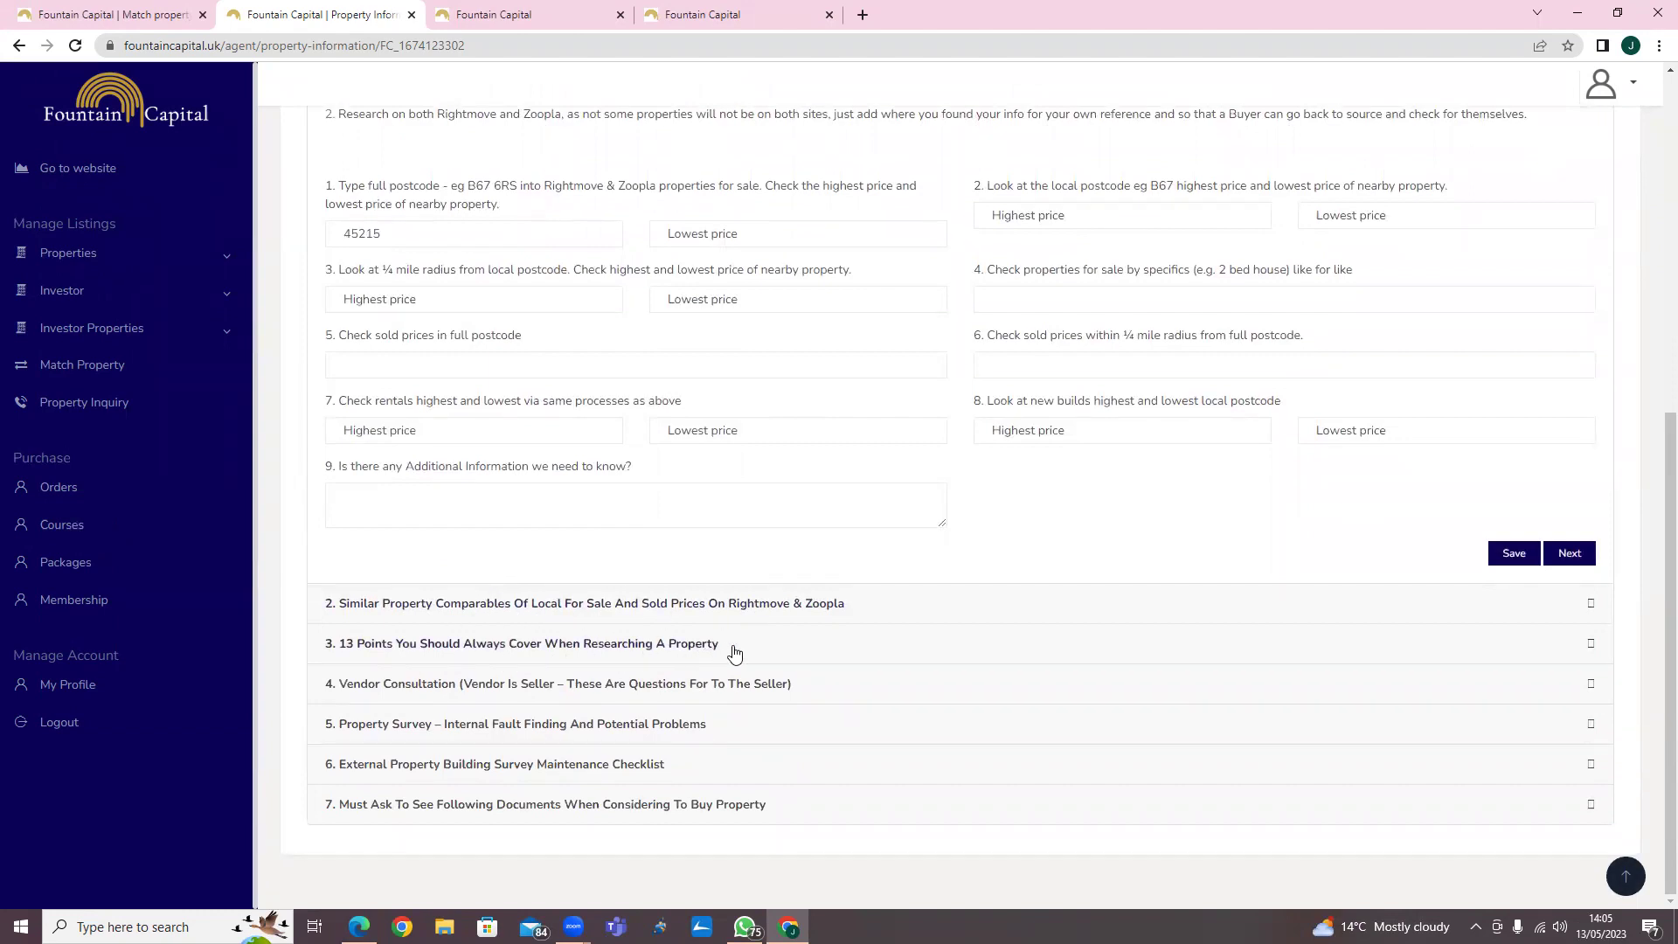
{"action": "scroll", "coordinate": [511, 432], "scroll_direction": "up", "scroll_amount": 1}
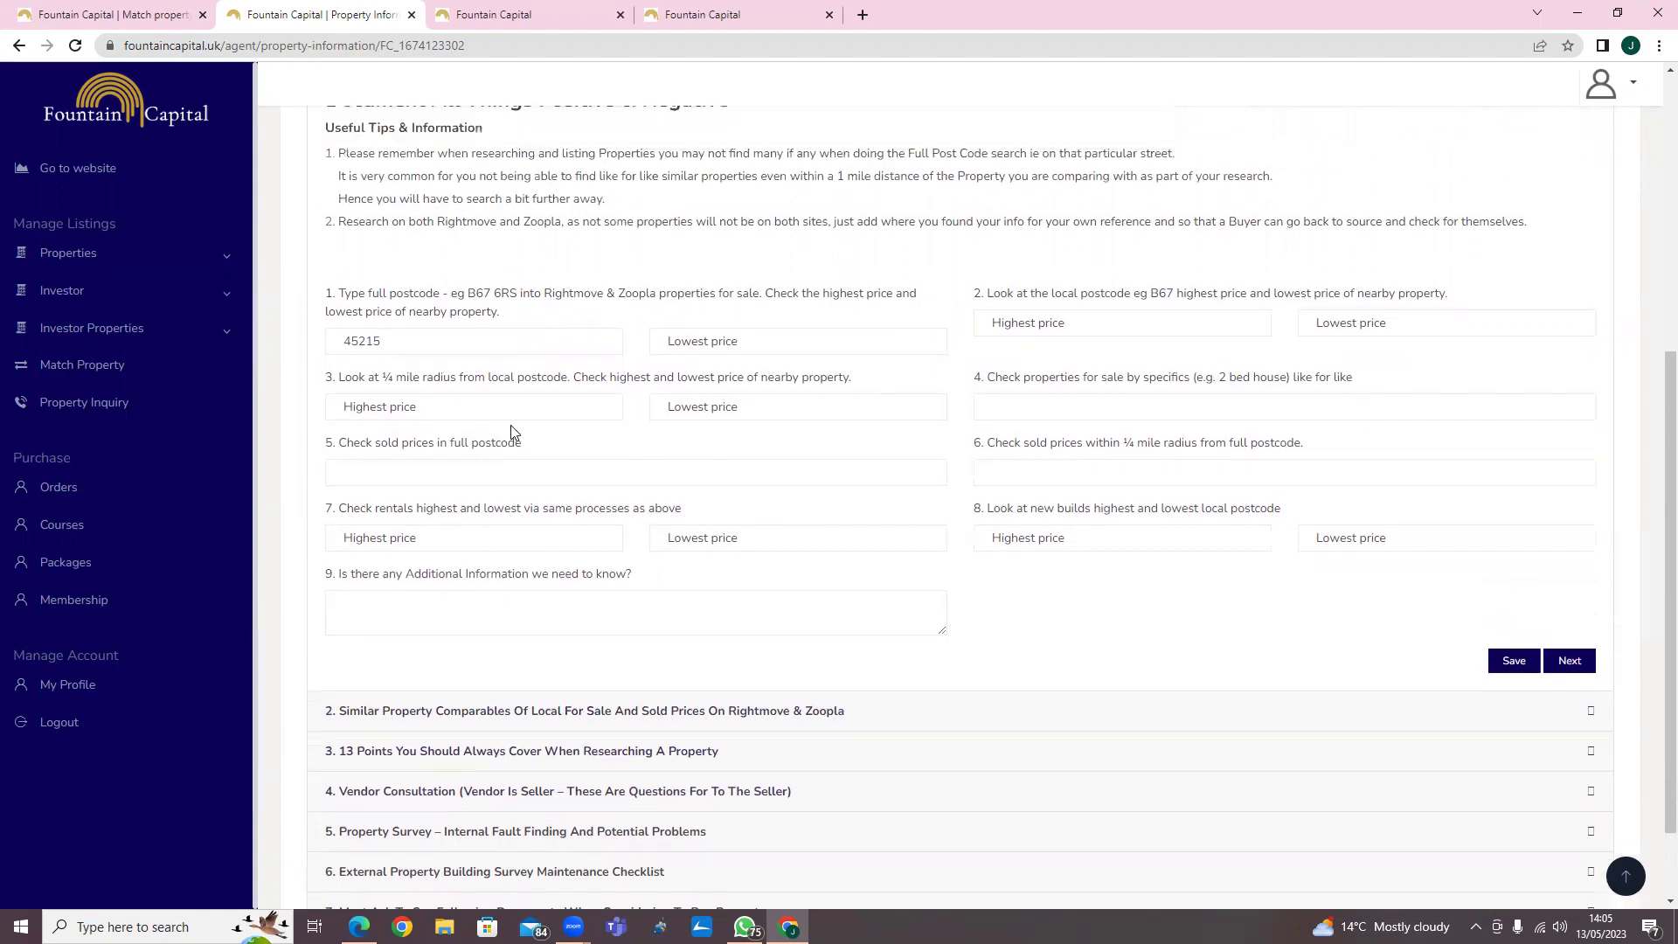
{"action": "scroll", "coordinate": [511, 432], "scroll_direction": "up", "scroll_amount": 3}
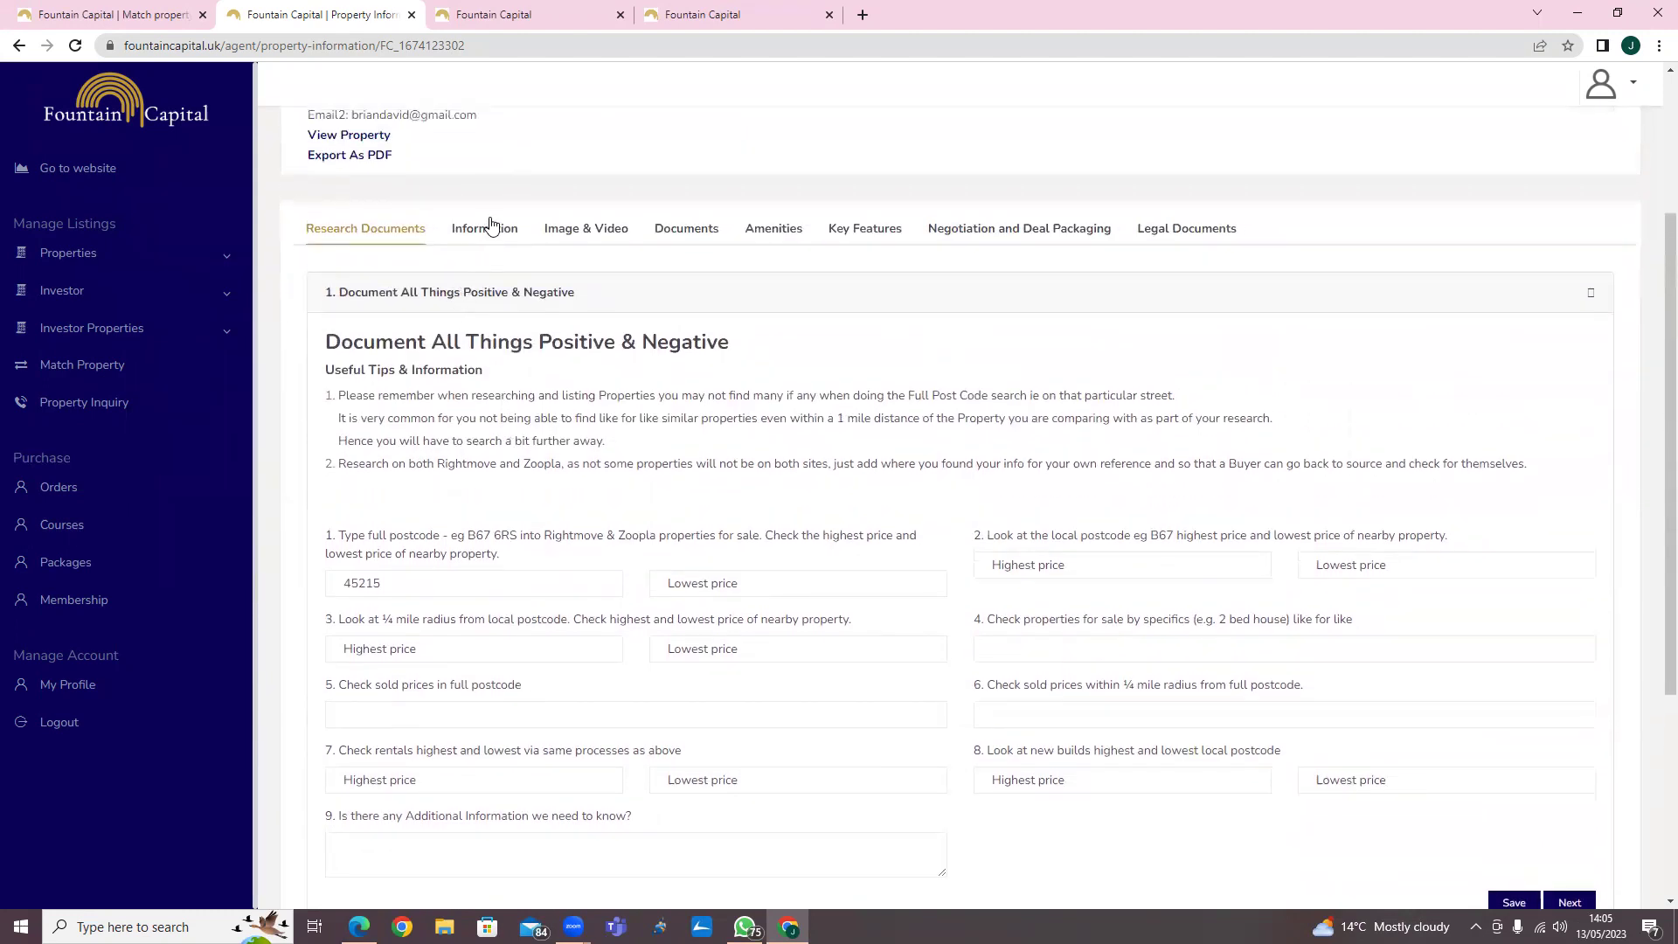
On the Information tab, try the property type options Developer and Commercial
{"action": "left_click", "coordinate": [488, 232]}
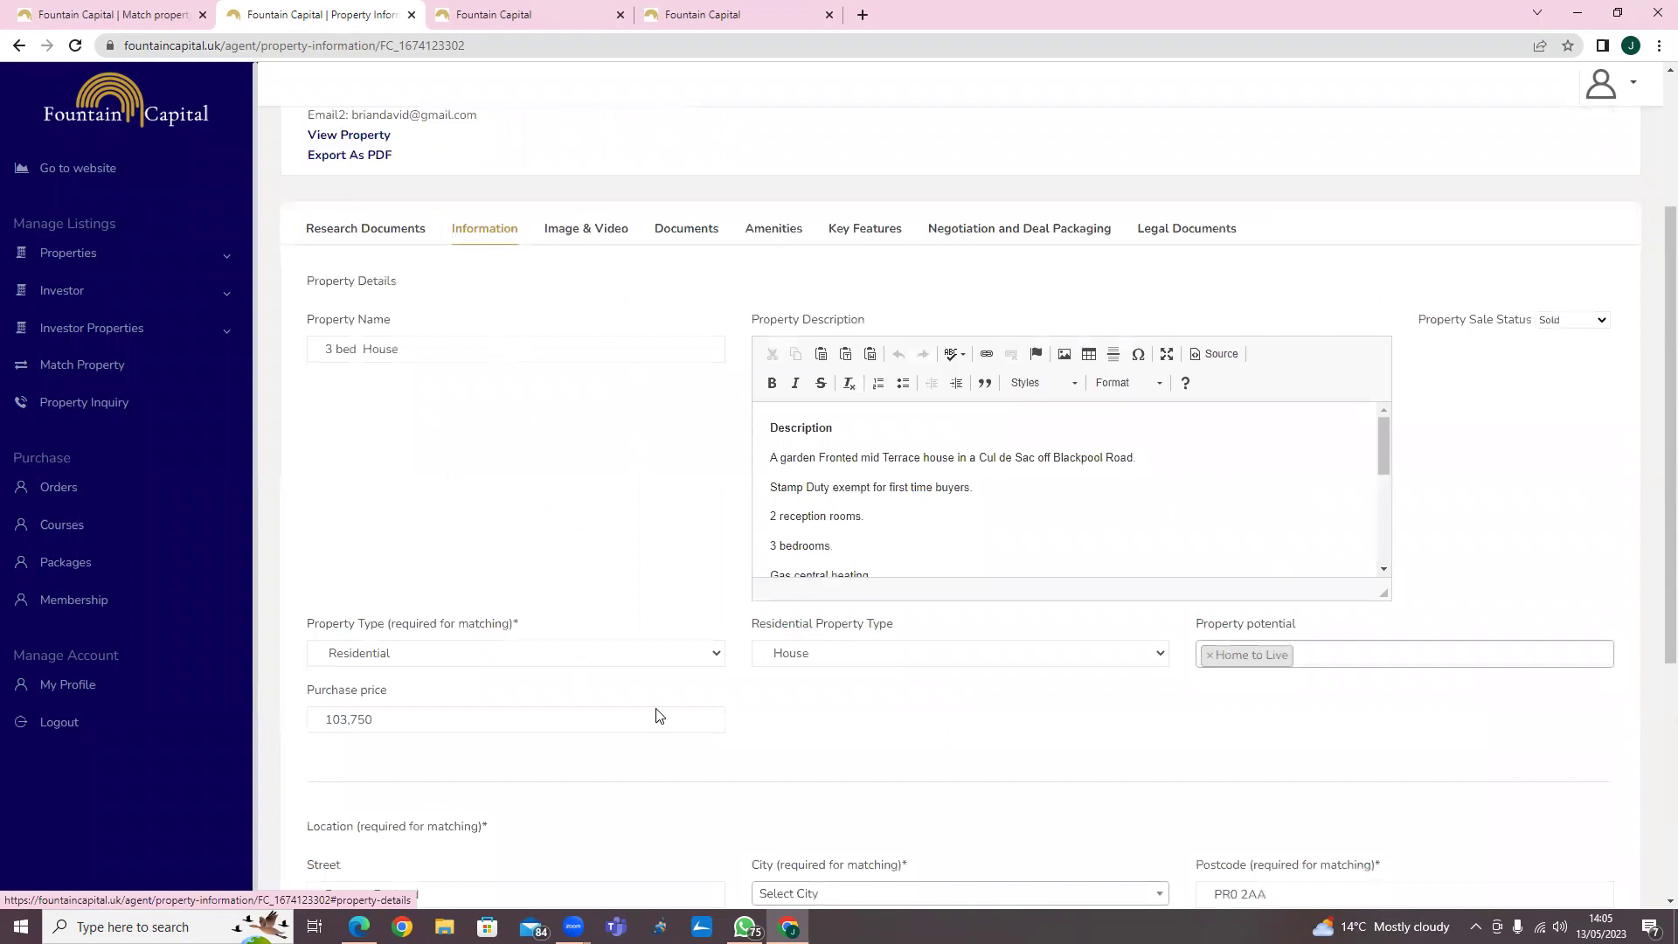
{"action": "left_click", "coordinate": [716, 653]}
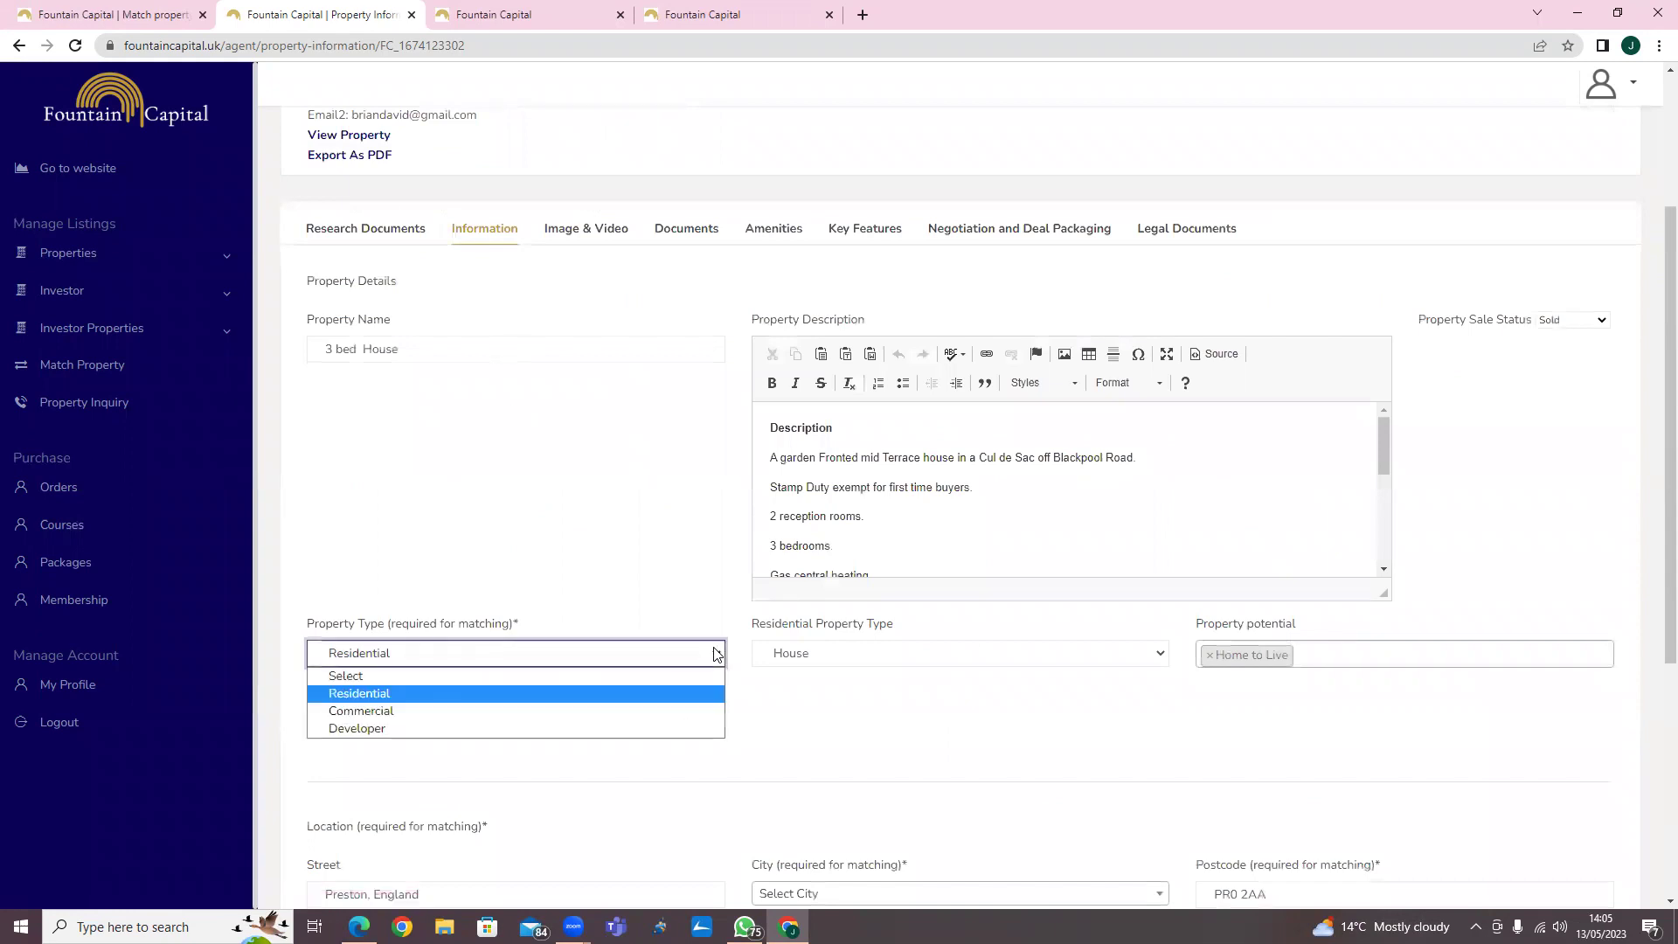
{"action": "left_click", "coordinate": [588, 729]}
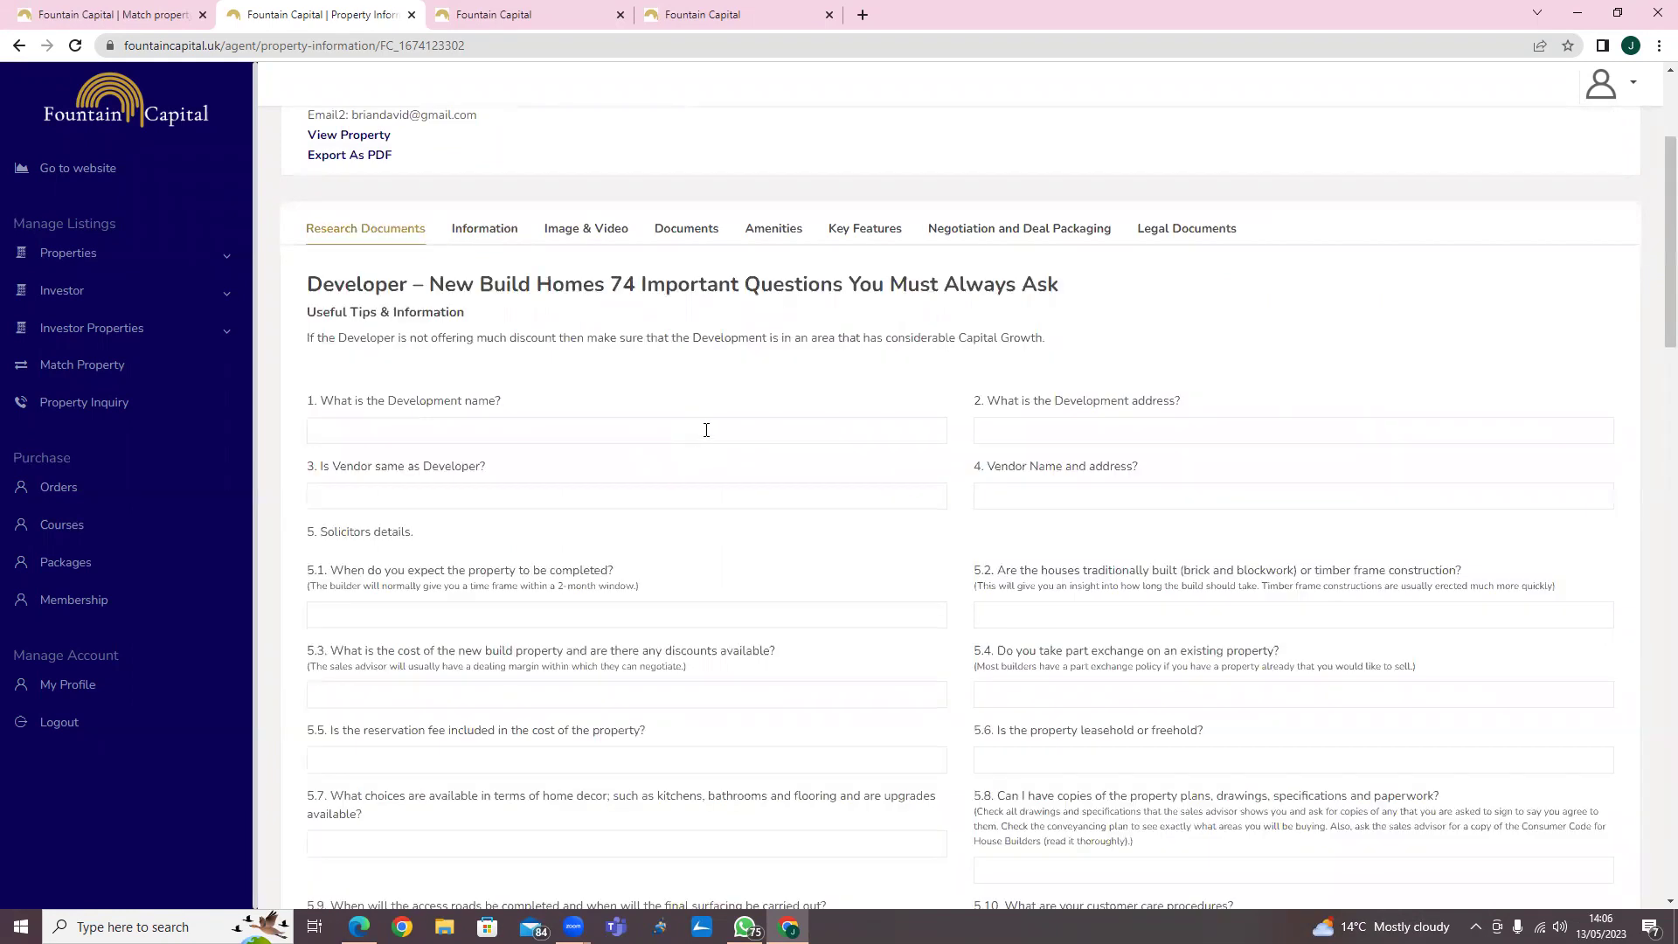
{"action": "scroll", "coordinate": [706, 429], "scroll_direction": "down", "scroll_amount": 7}
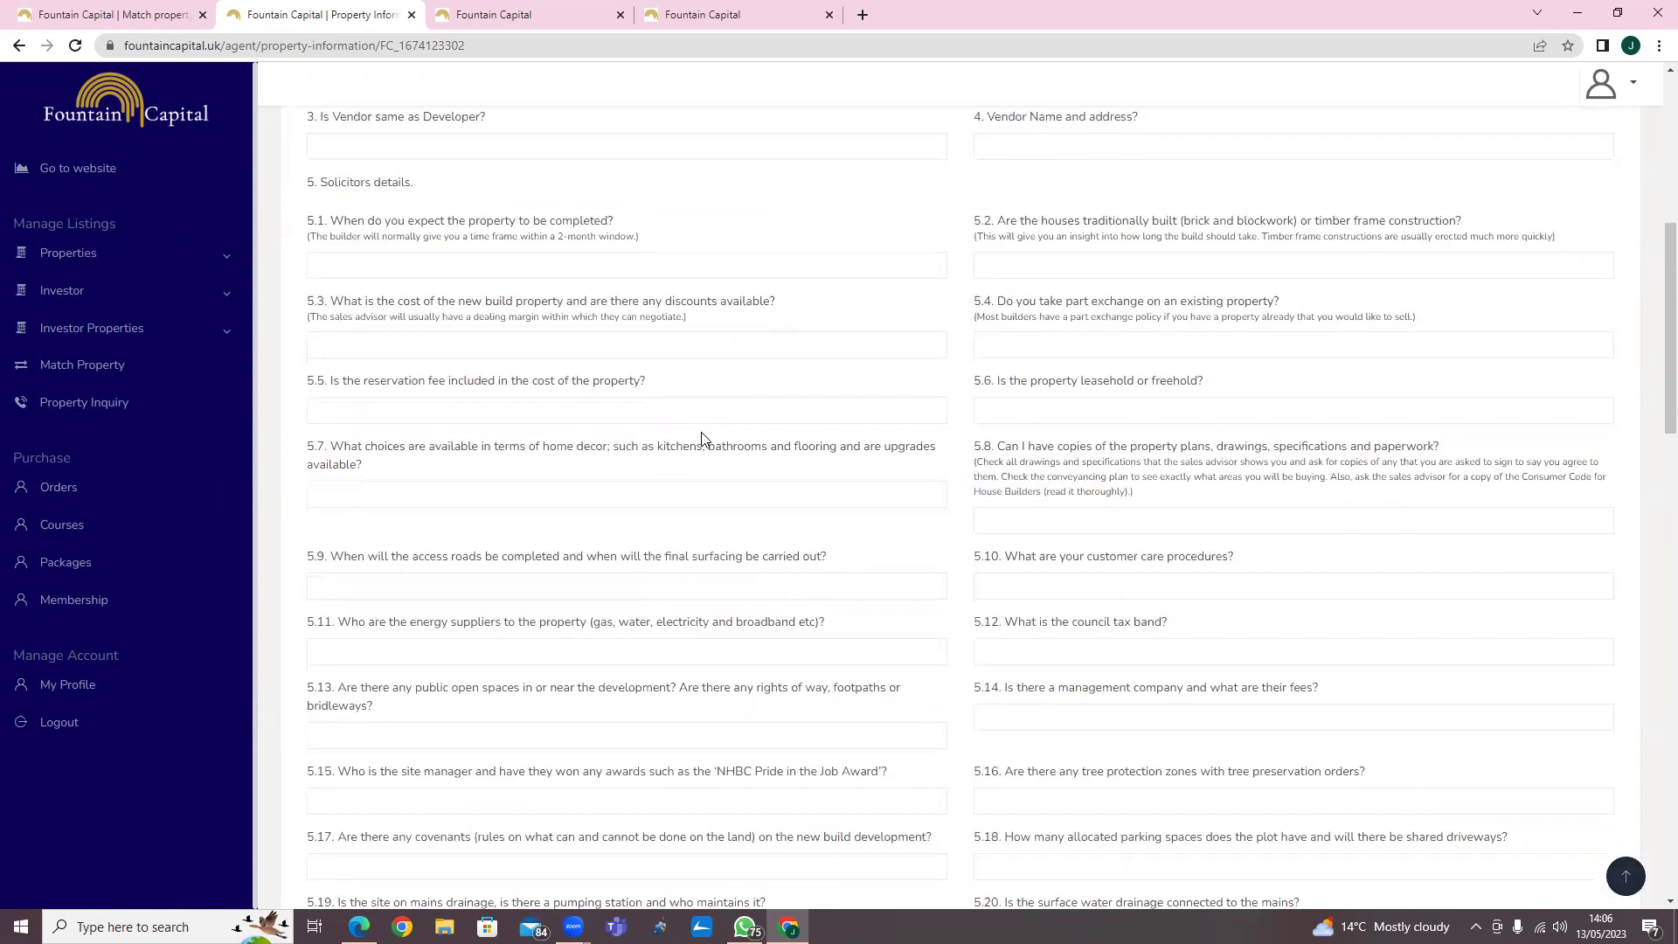
{"action": "scroll", "coordinate": [703, 433], "scroll_direction": "down", "scroll_amount": 10}
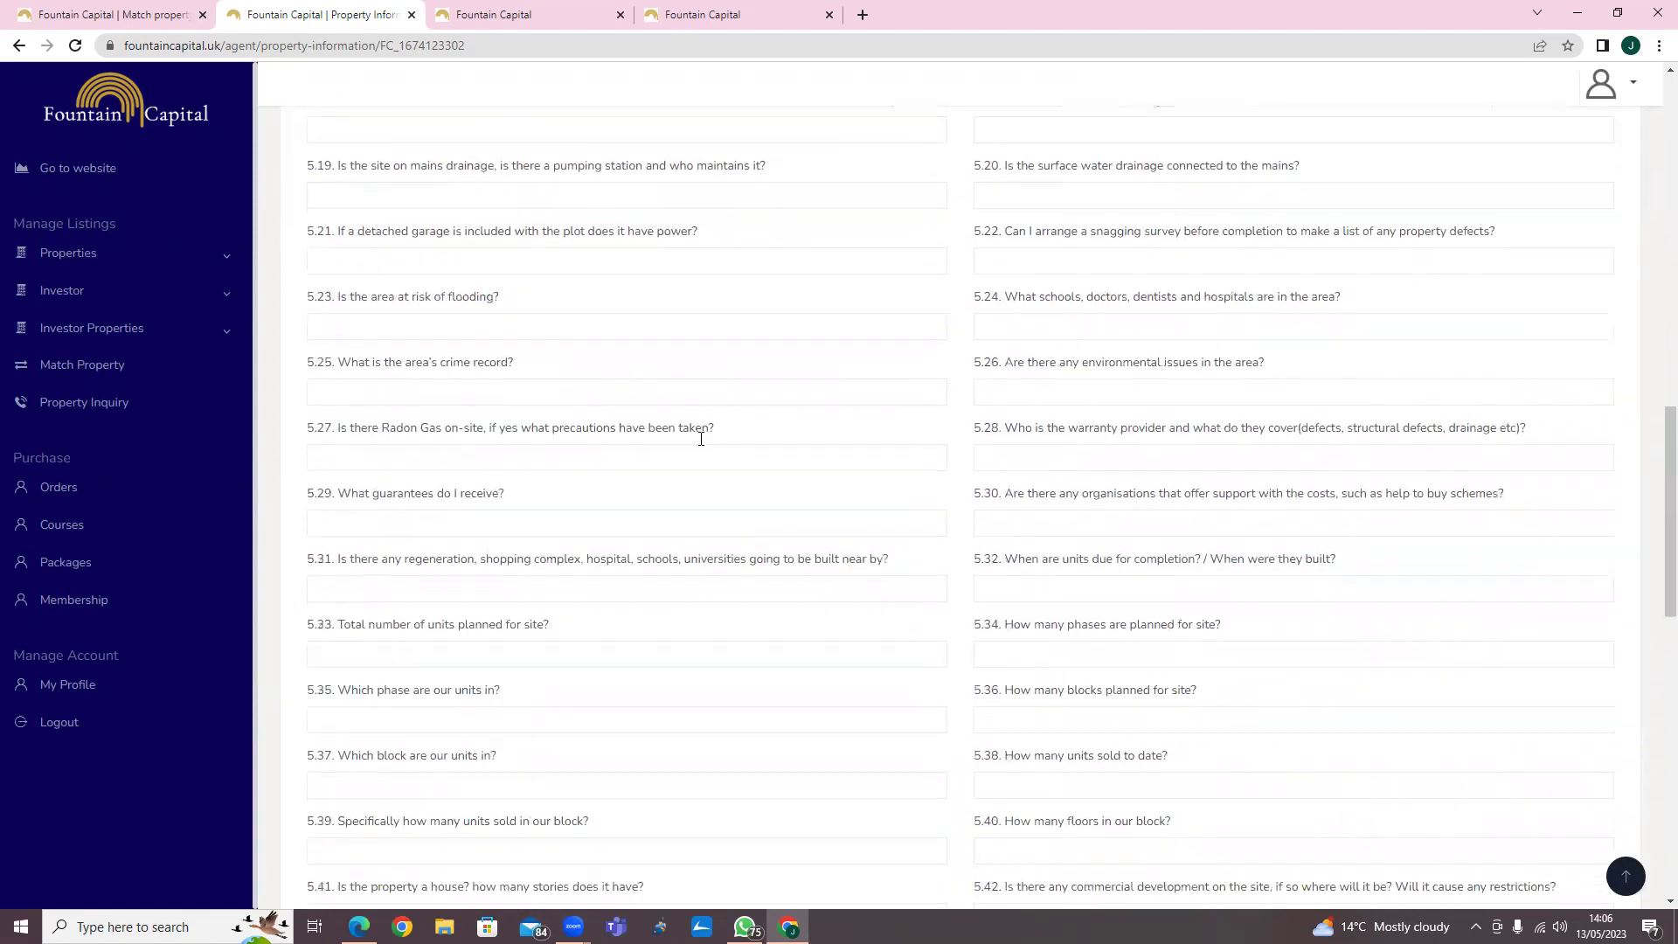
{"action": "scroll", "coordinate": [699, 440], "scroll_direction": "up", "scroll_amount": 6}
{"action": "key", "text": "Up"}
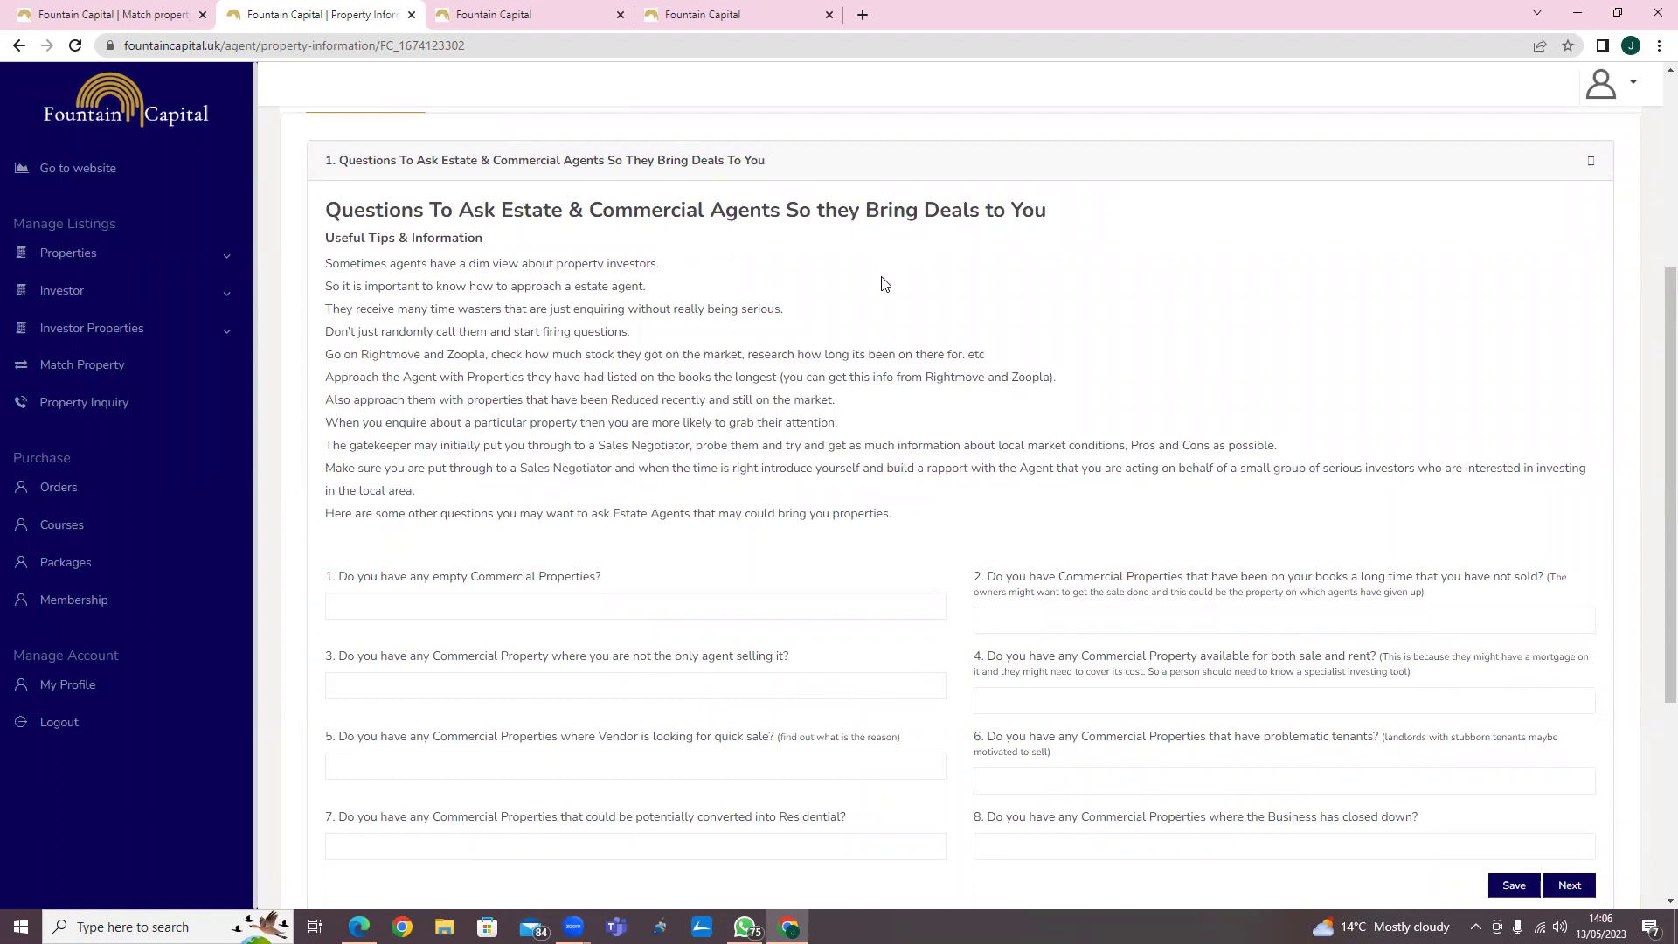
{"action": "scroll", "coordinate": [883, 286], "scroll_direction": "down", "scroll_amount": 1}
{"action": "scroll", "coordinate": [883, 286], "scroll_direction": "down", "scroll_amount": 2}
{"action": "scroll", "coordinate": [725, 393], "scroll_direction": "down", "scroll_amount": 2}
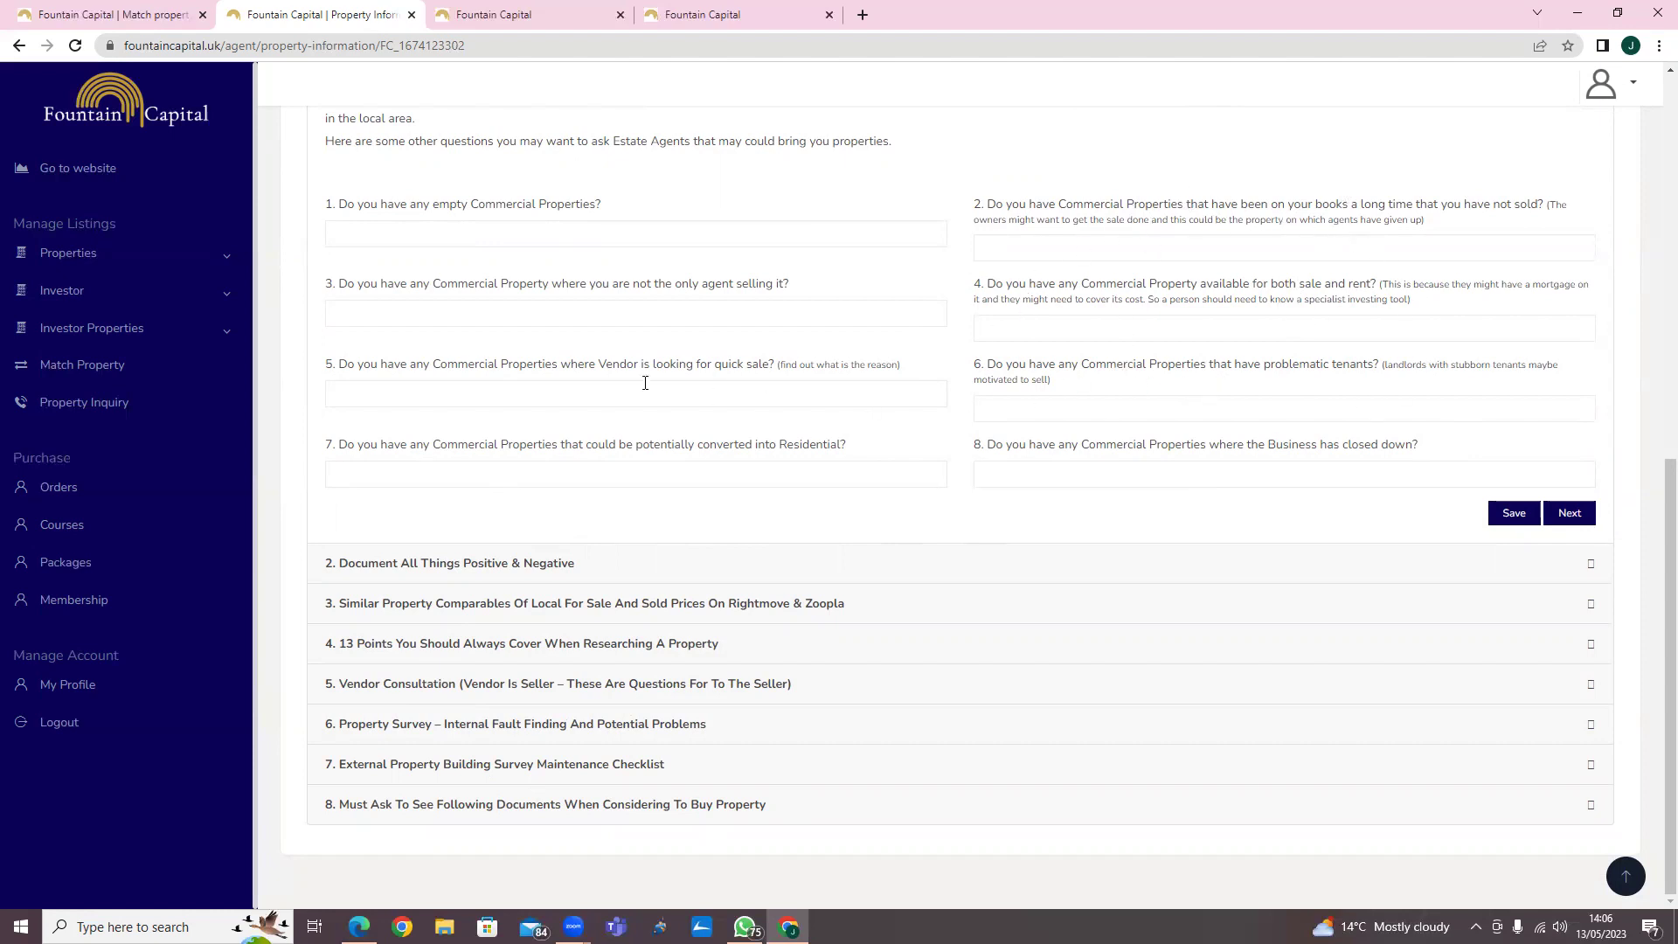
{"action": "scroll", "coordinate": [638, 393], "scroll_direction": "up", "scroll_amount": 2}
{"action": "scroll", "coordinate": [638, 393], "scroll_direction": "up", "scroll_amount": 3}
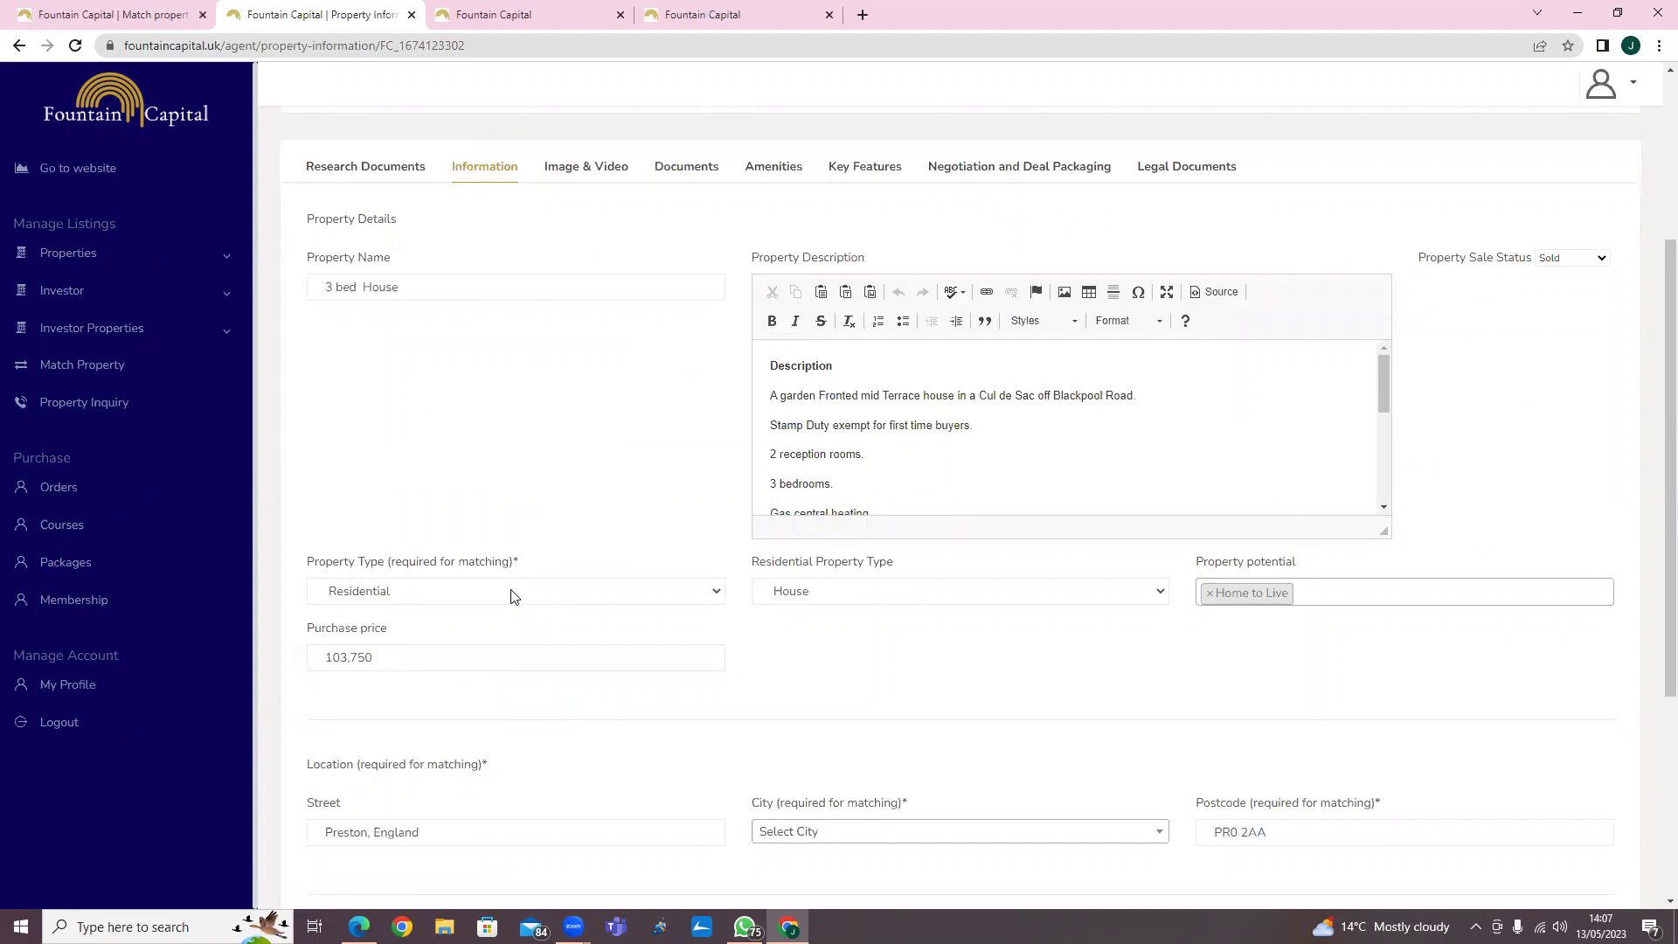
Keep the property type as Residential with House as the residential type
{"action": "left_click", "coordinate": [512, 591]}
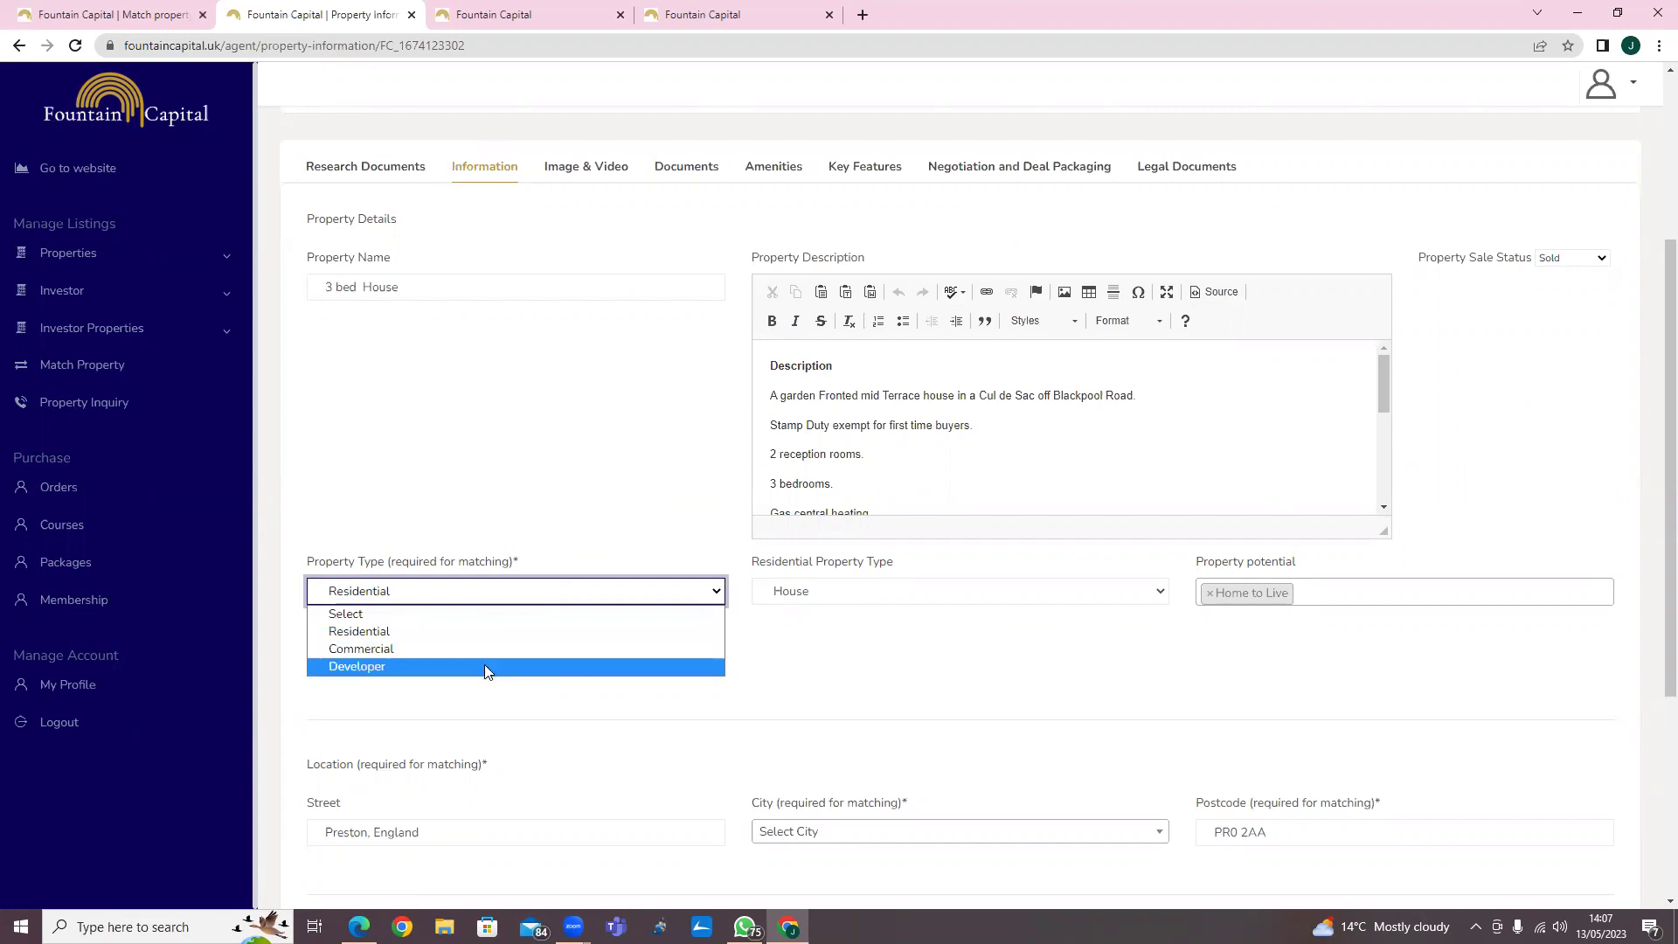
{"action": "left_click", "coordinate": [489, 631]}
{"action": "left_click", "coordinate": [1033, 591]}
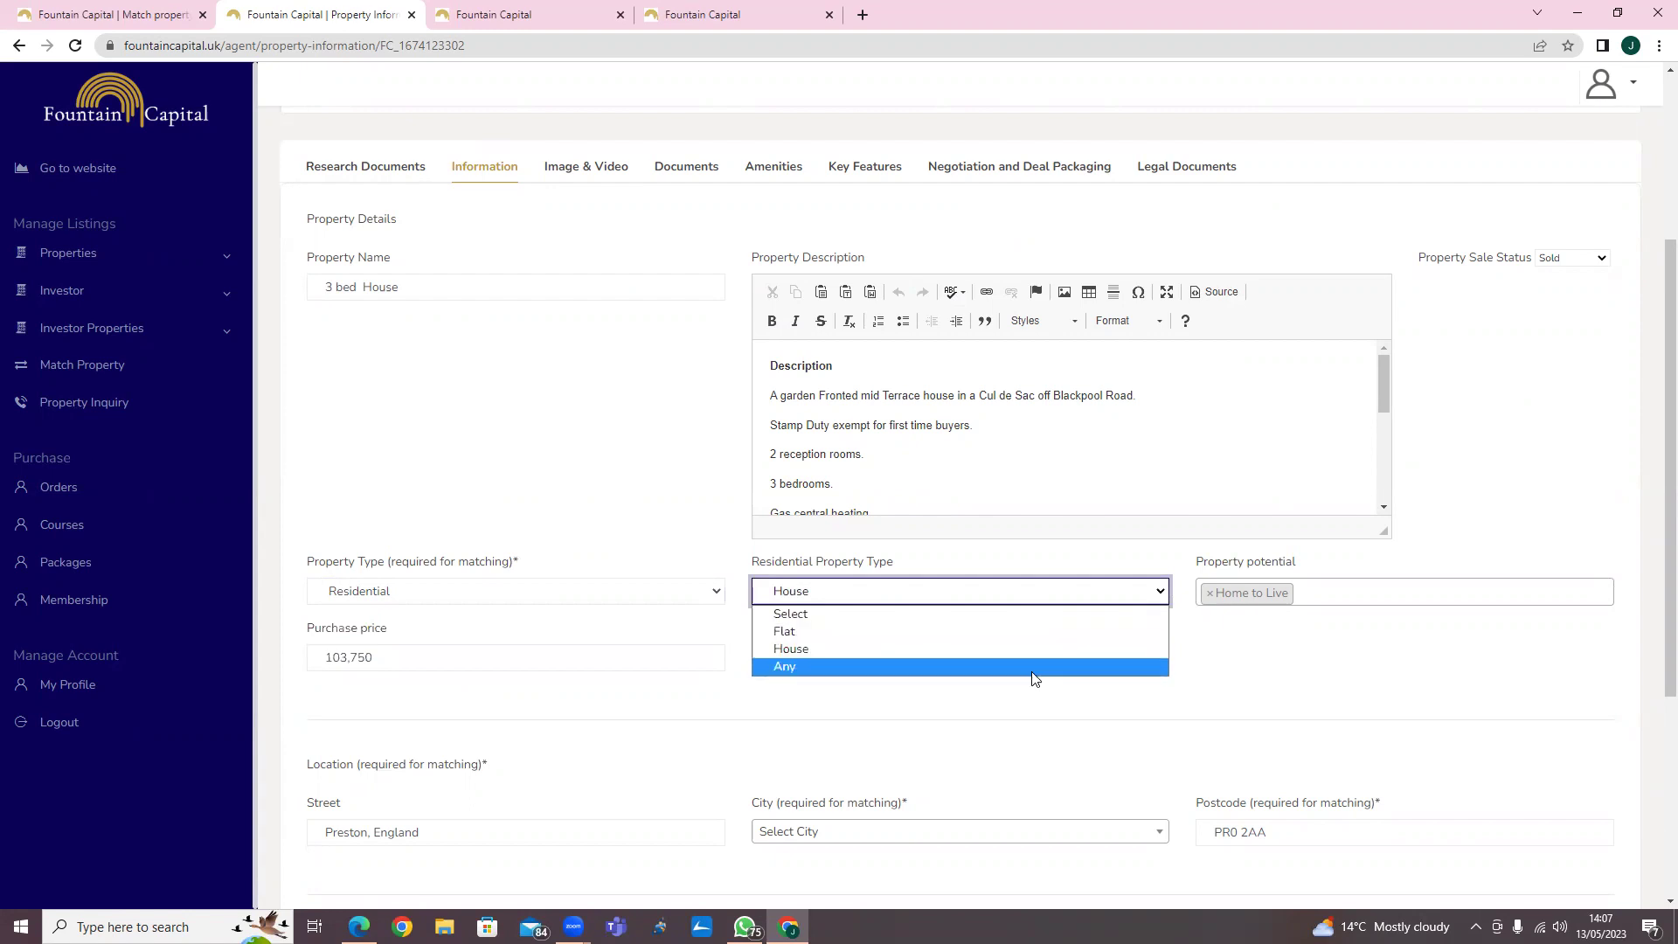
{"action": "left_click", "coordinate": [1251, 670]}
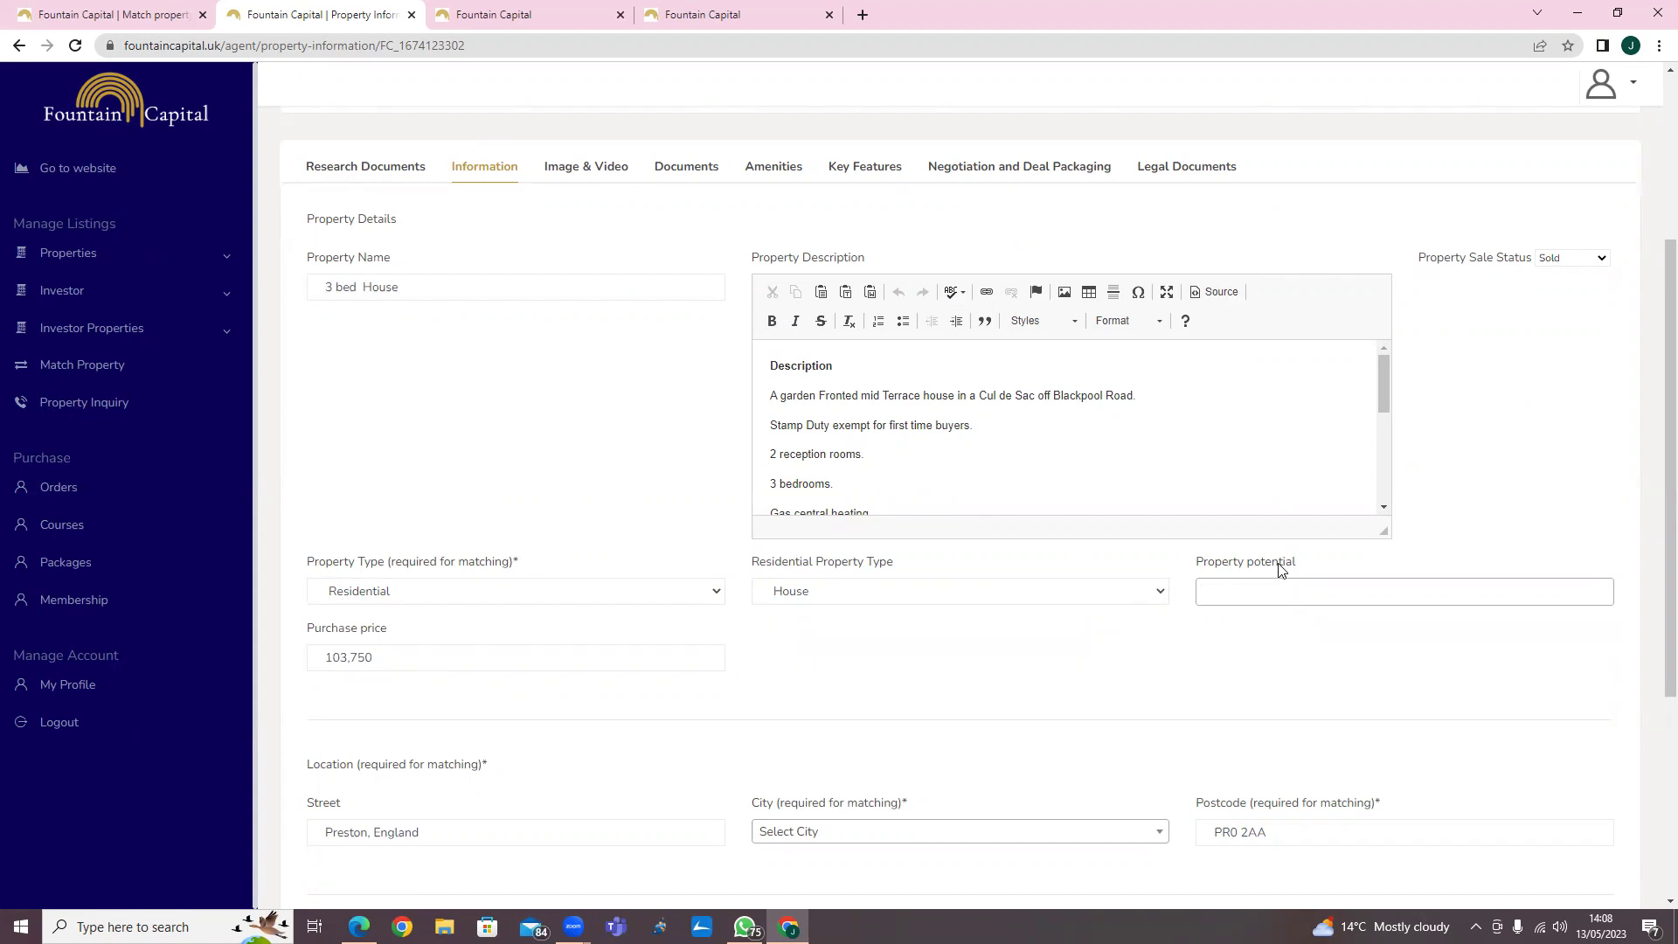
Add Home to Live, Buy to let, Single Let and Rent for Rent potentials and save
{"action": "left_click", "coordinate": [1264, 595]}
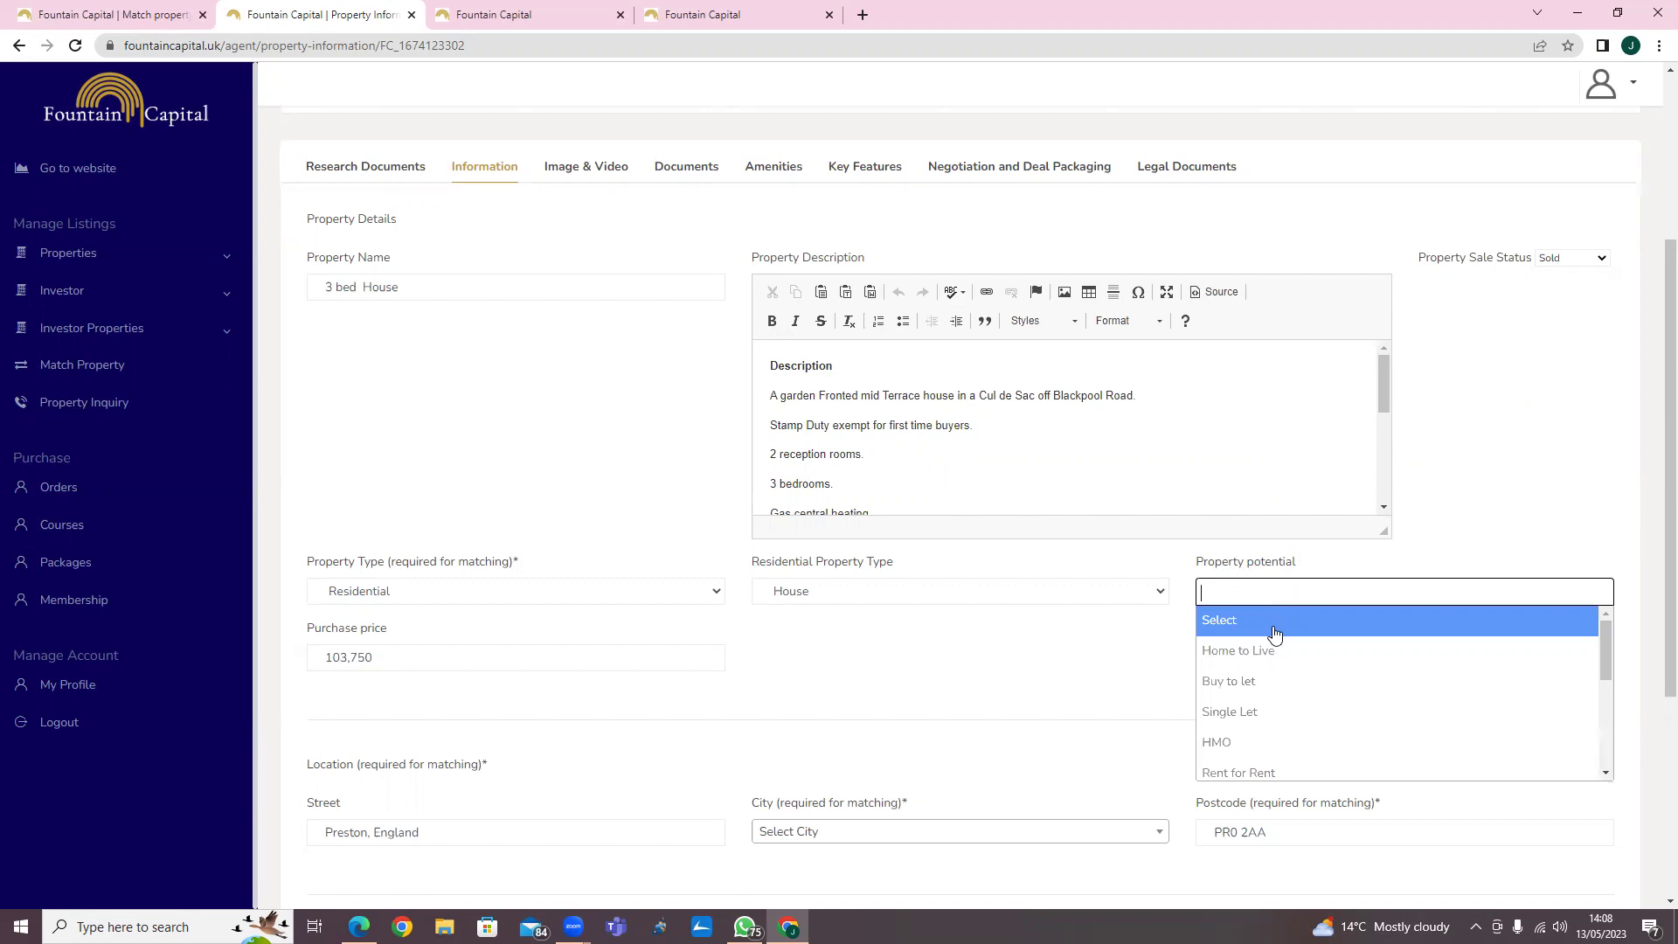
{"action": "left_click", "coordinate": [1278, 662]}
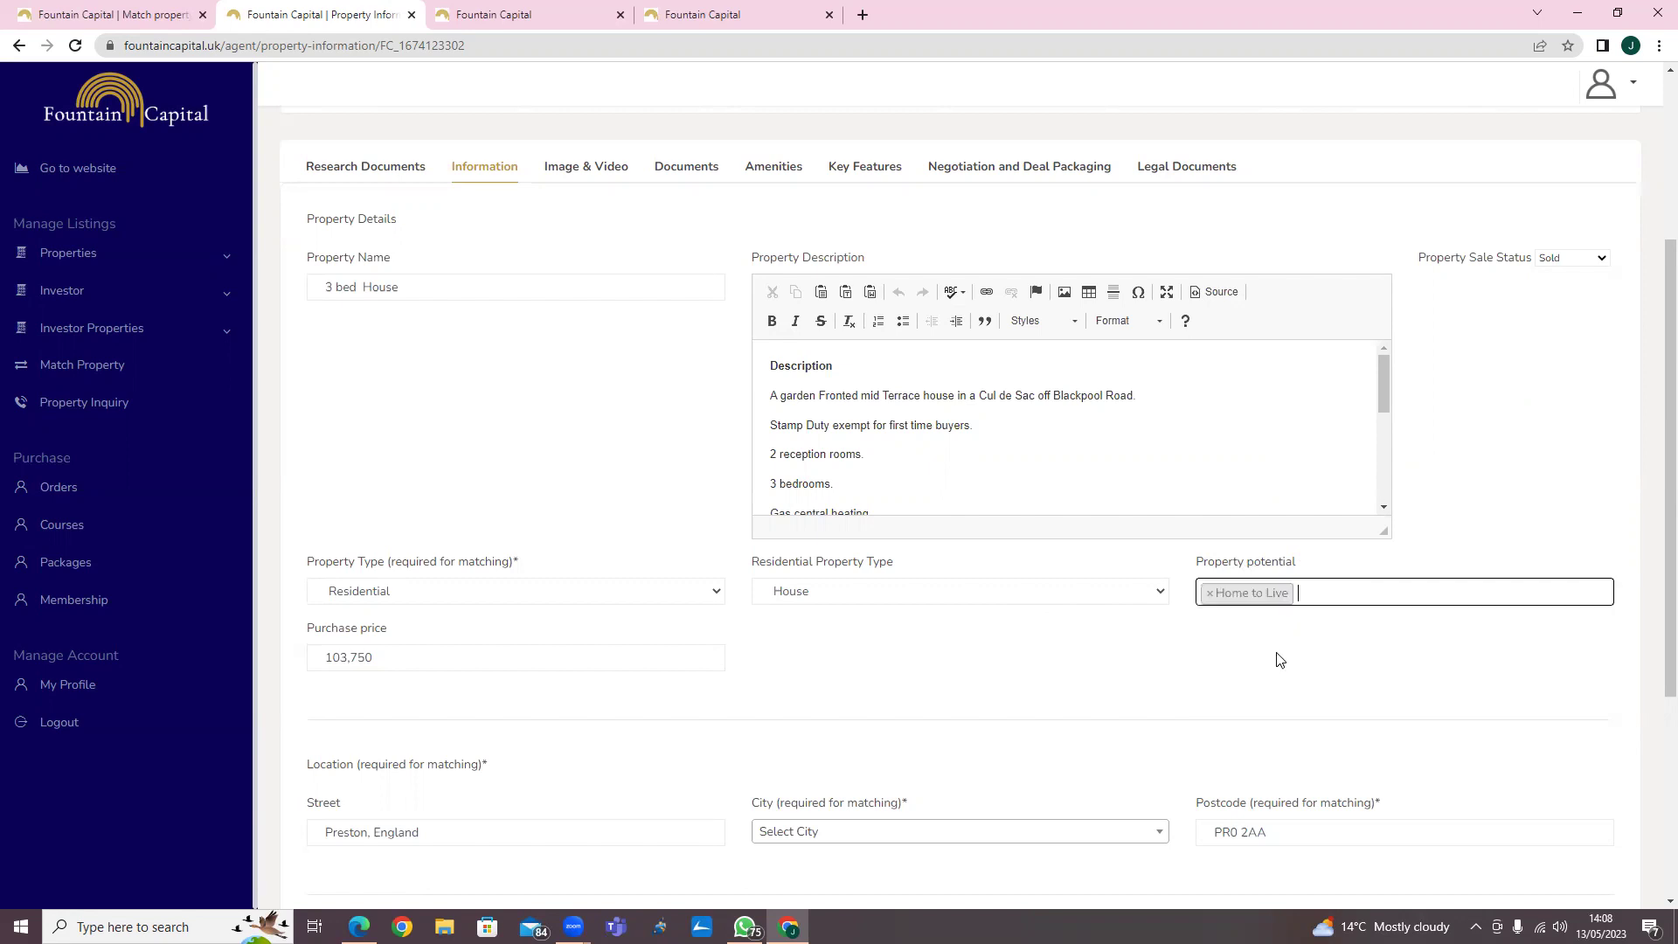
{"action": "left_click", "coordinate": [1345, 592]}
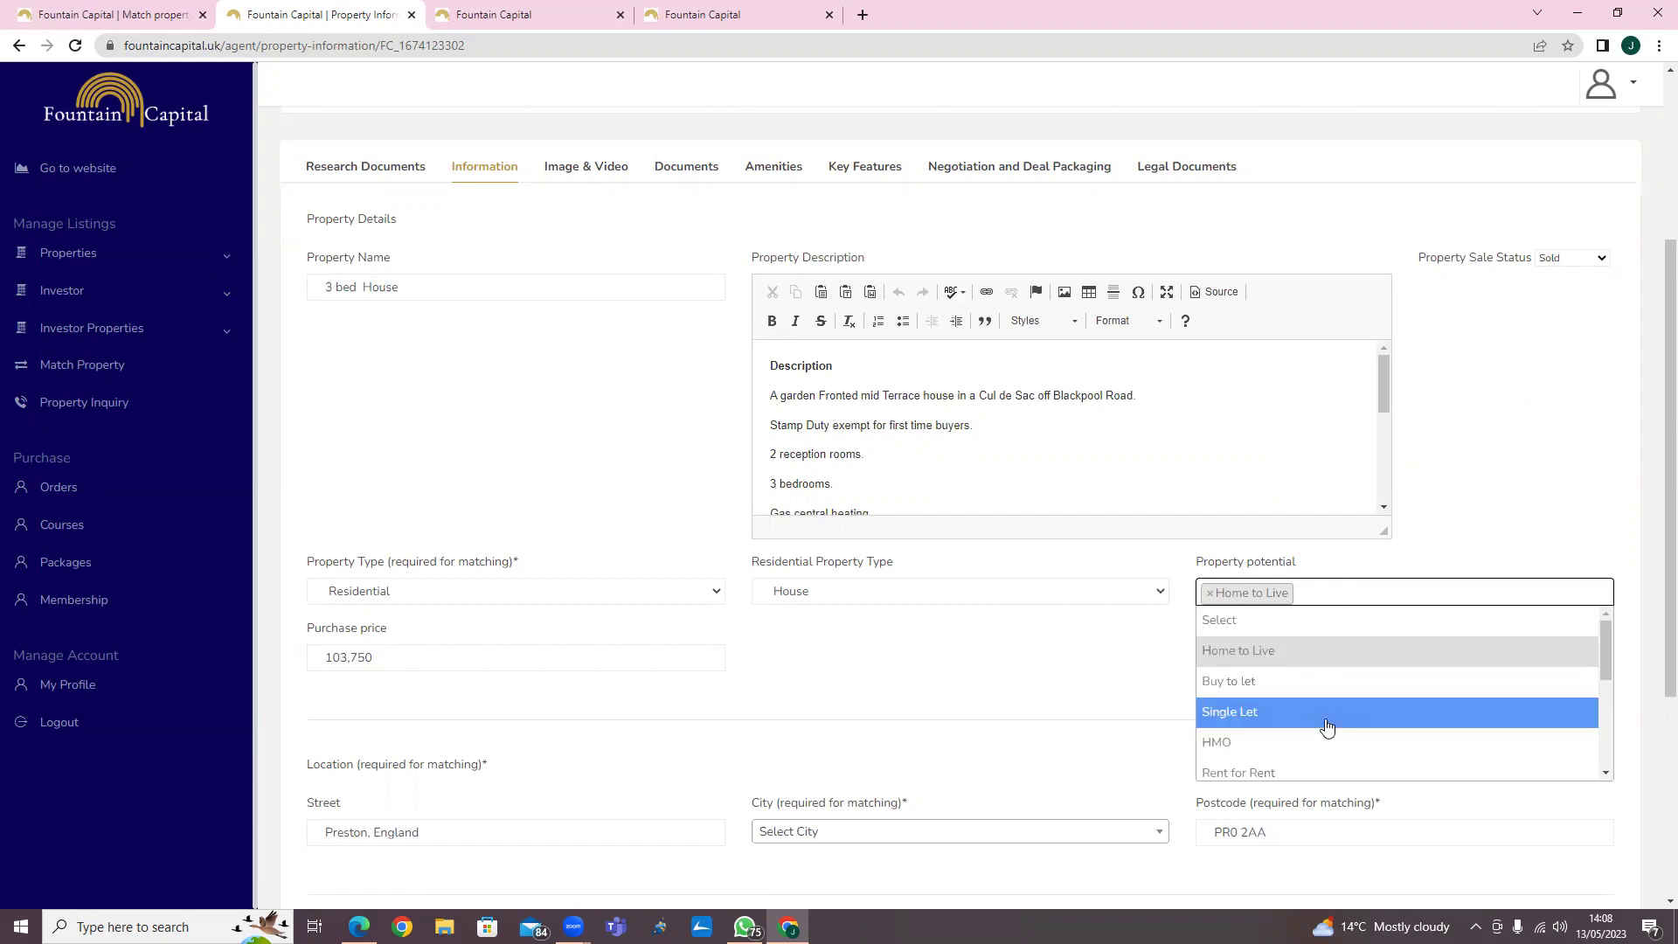
{"action": "left_click", "coordinate": [1327, 681]}
{"action": "left_click", "coordinate": [1419, 585]}
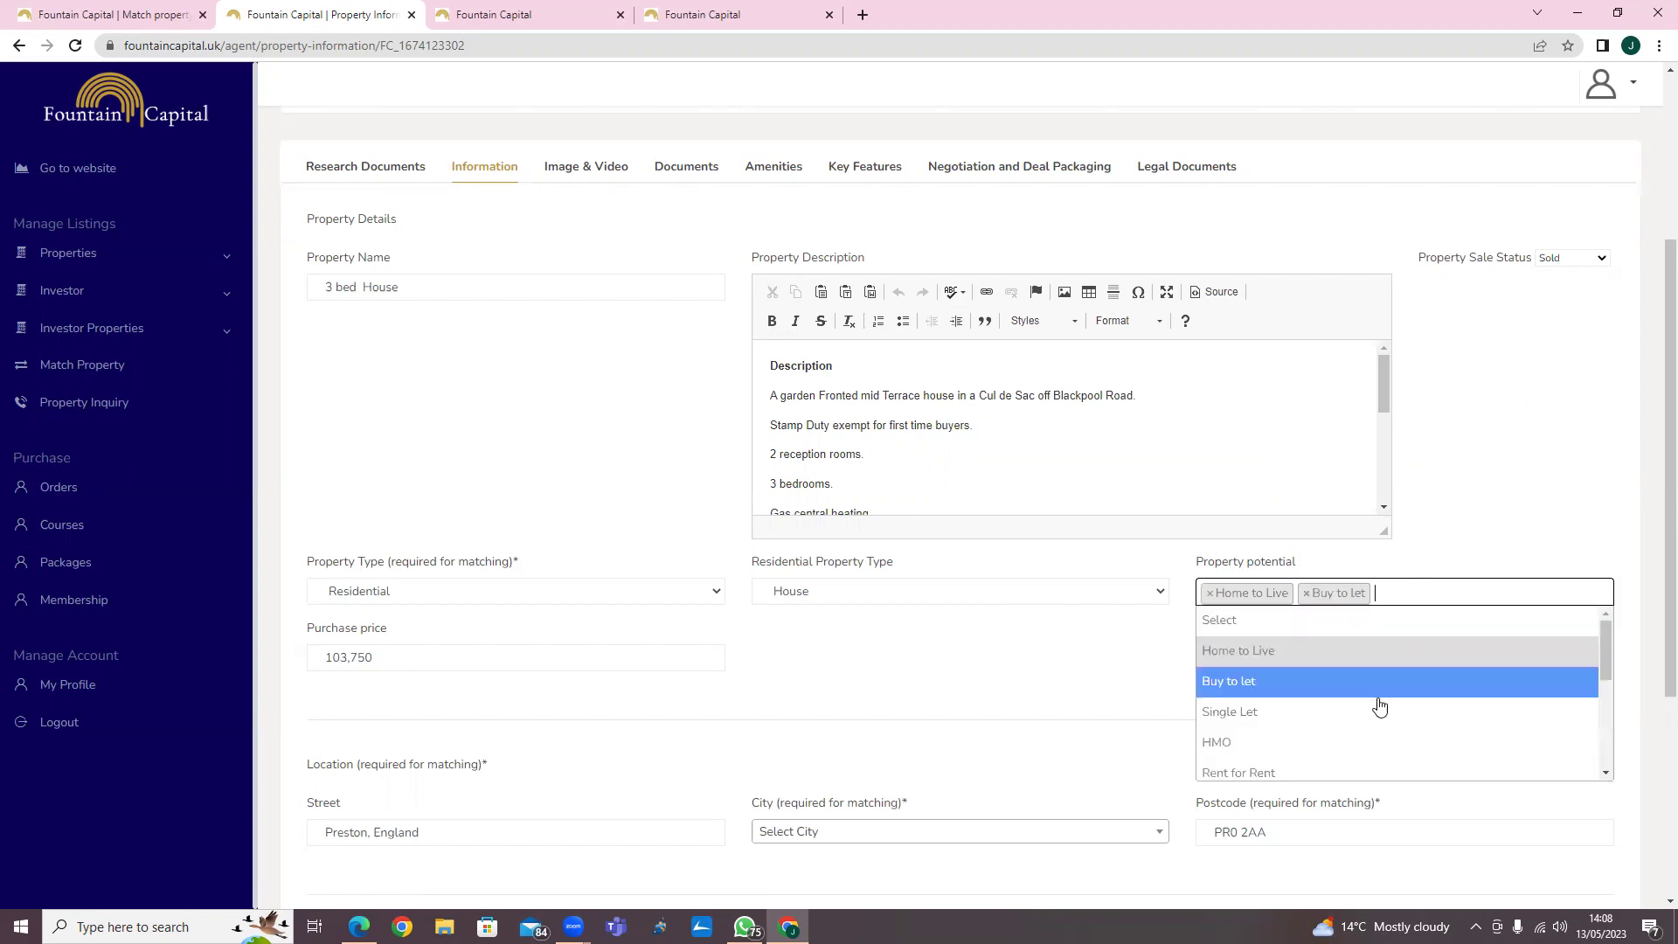
{"action": "left_click", "coordinate": [1395, 719]}
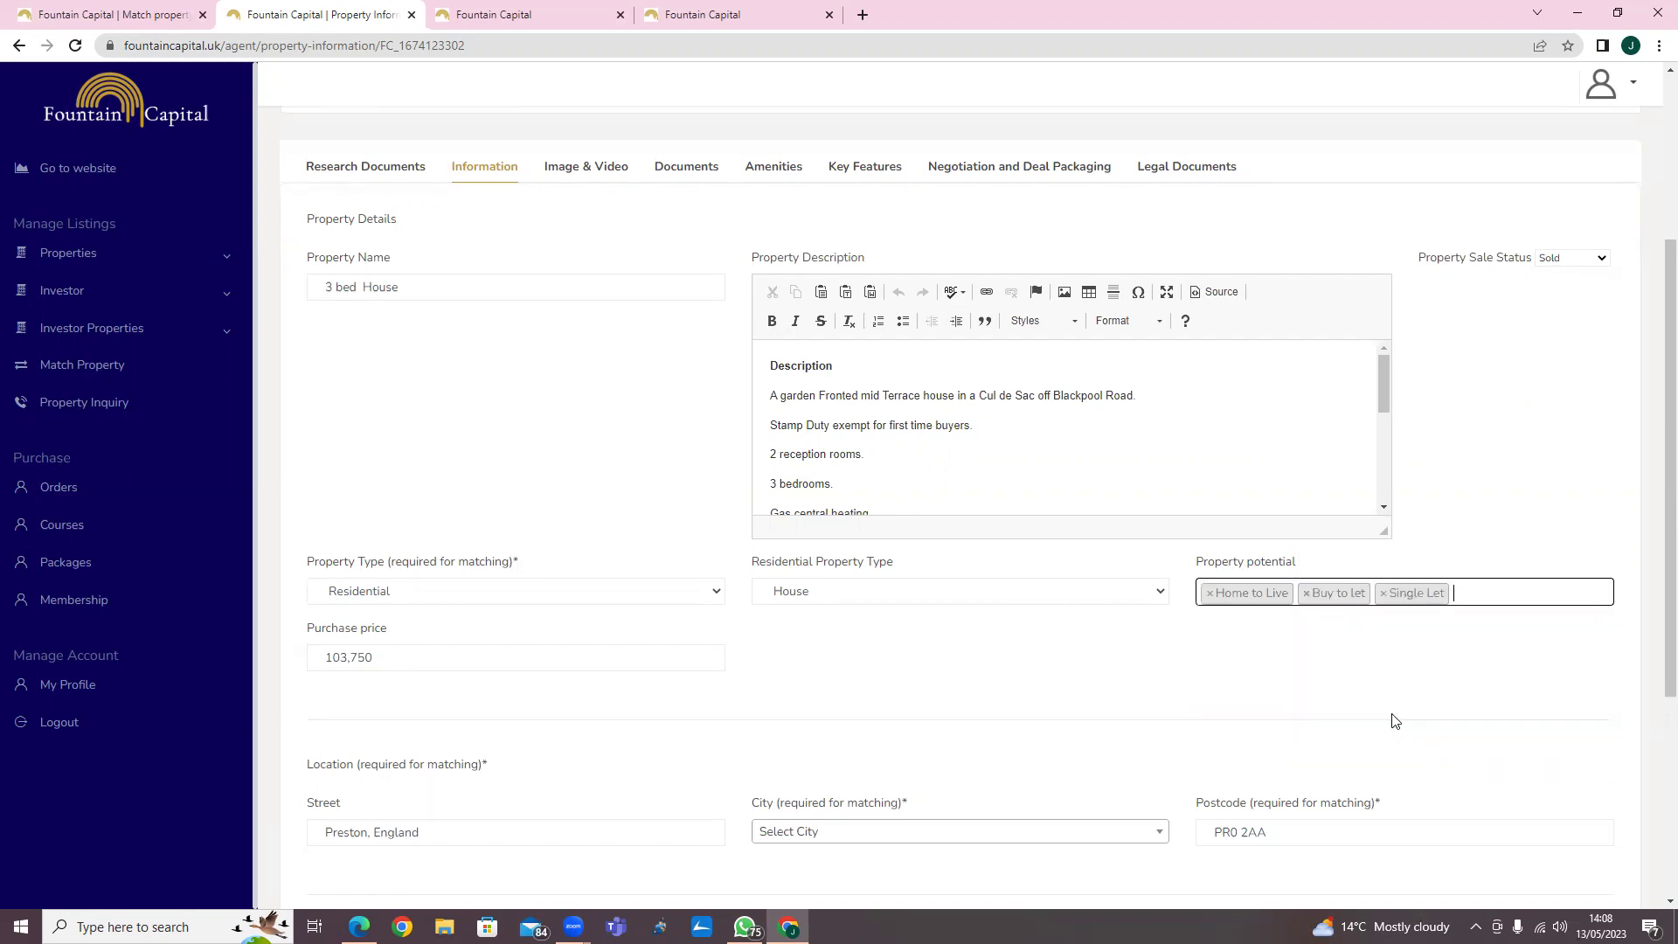
{"action": "left_click", "coordinate": [1485, 590]}
{"action": "left_click", "coordinate": [1433, 773]}
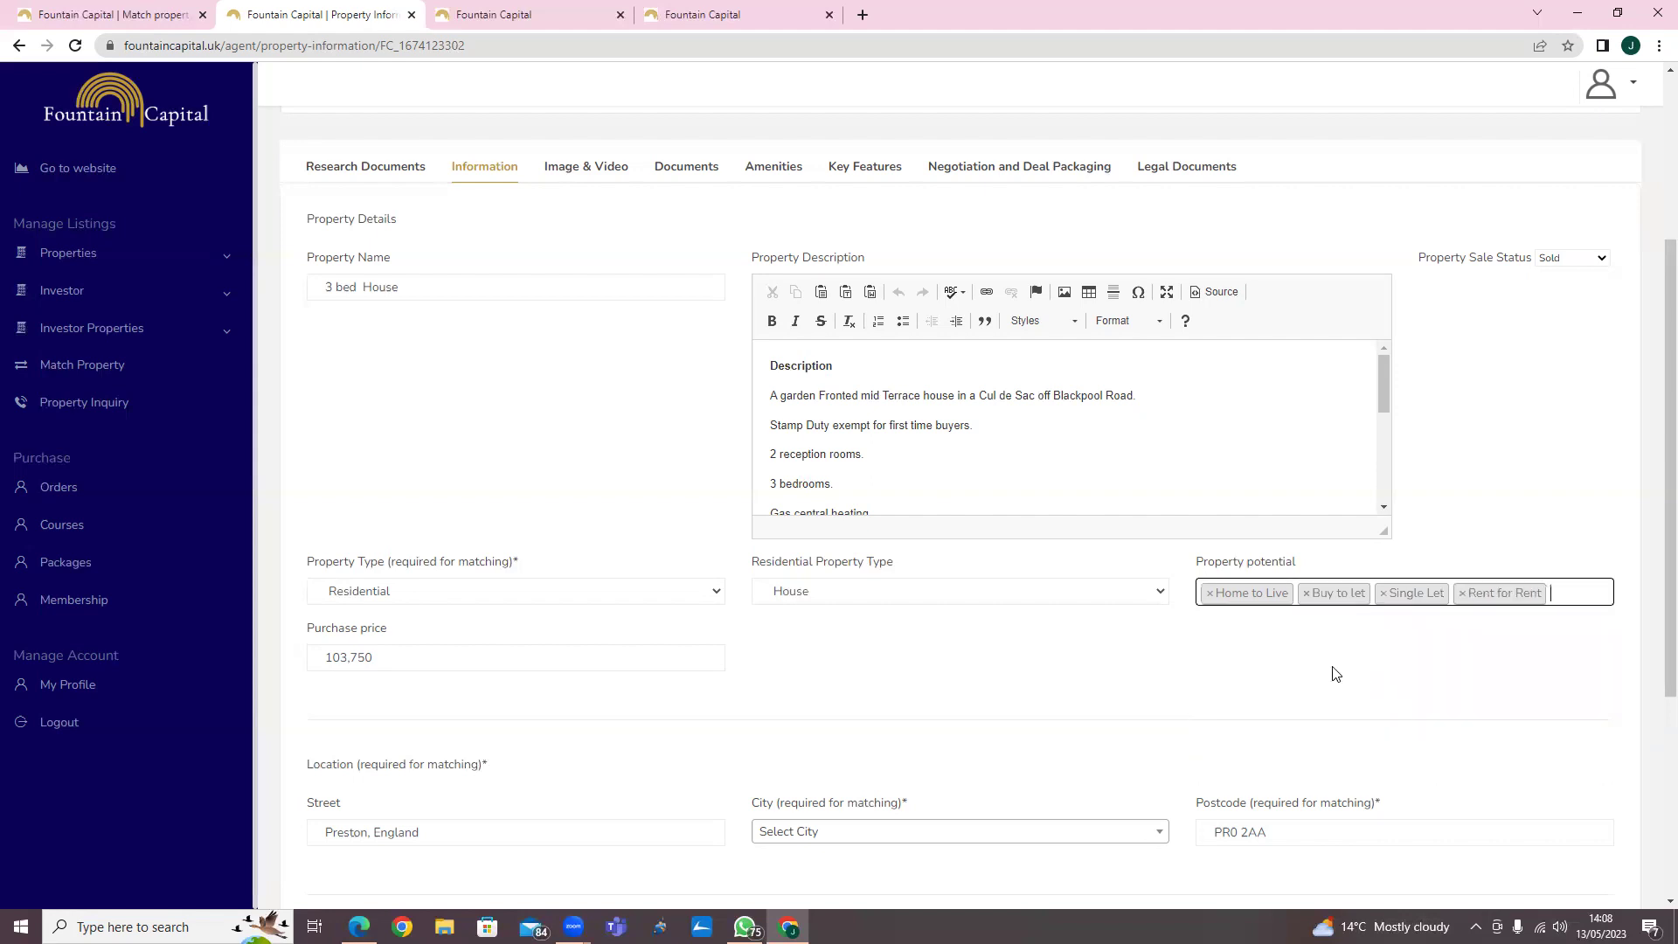
{"action": "left_click", "coordinate": [1357, 771]}
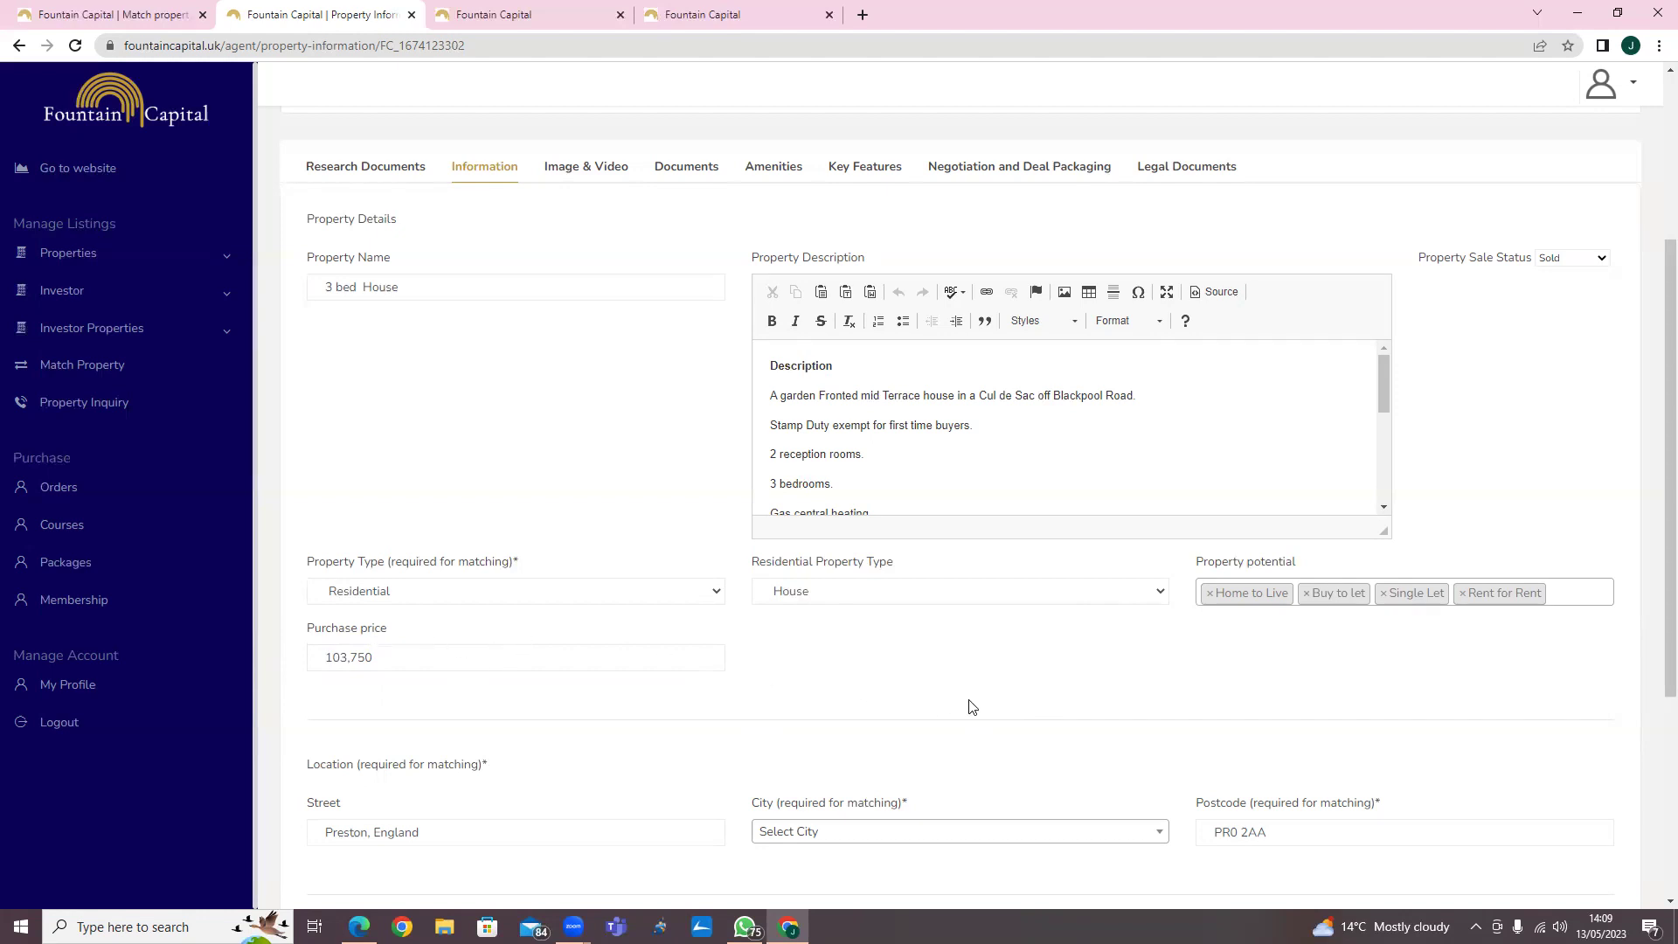
{"action": "scroll", "coordinate": [966, 704], "scroll_direction": "down", "scroll_amount": 2}
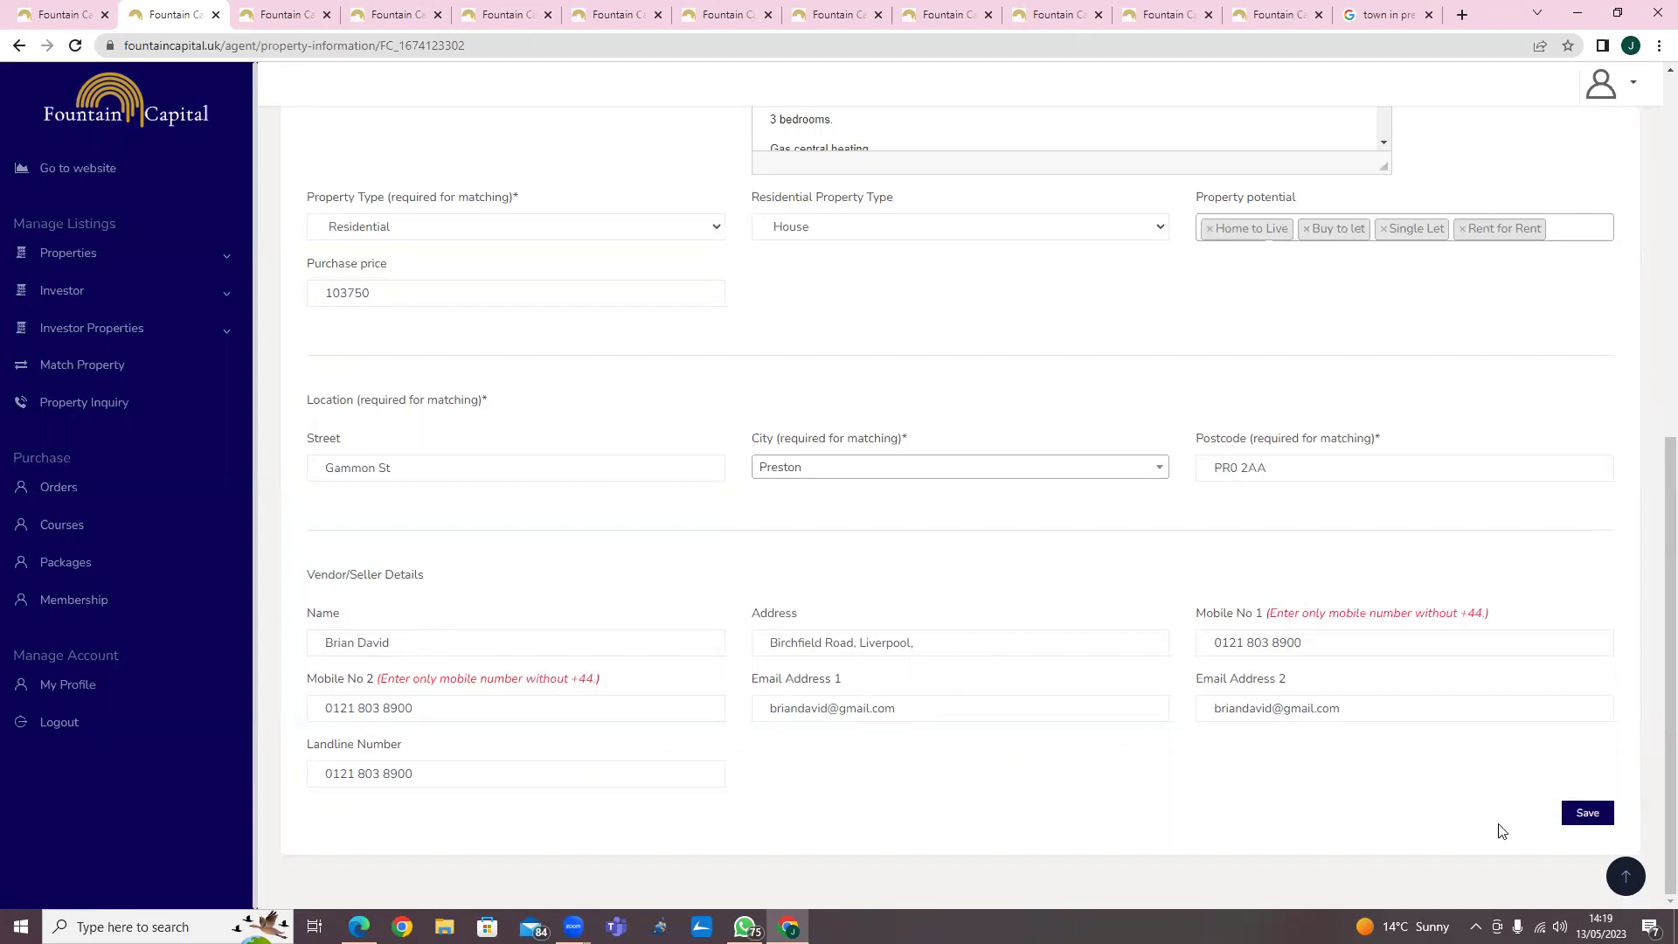
{"action": "left_click", "coordinate": [1588, 816]}
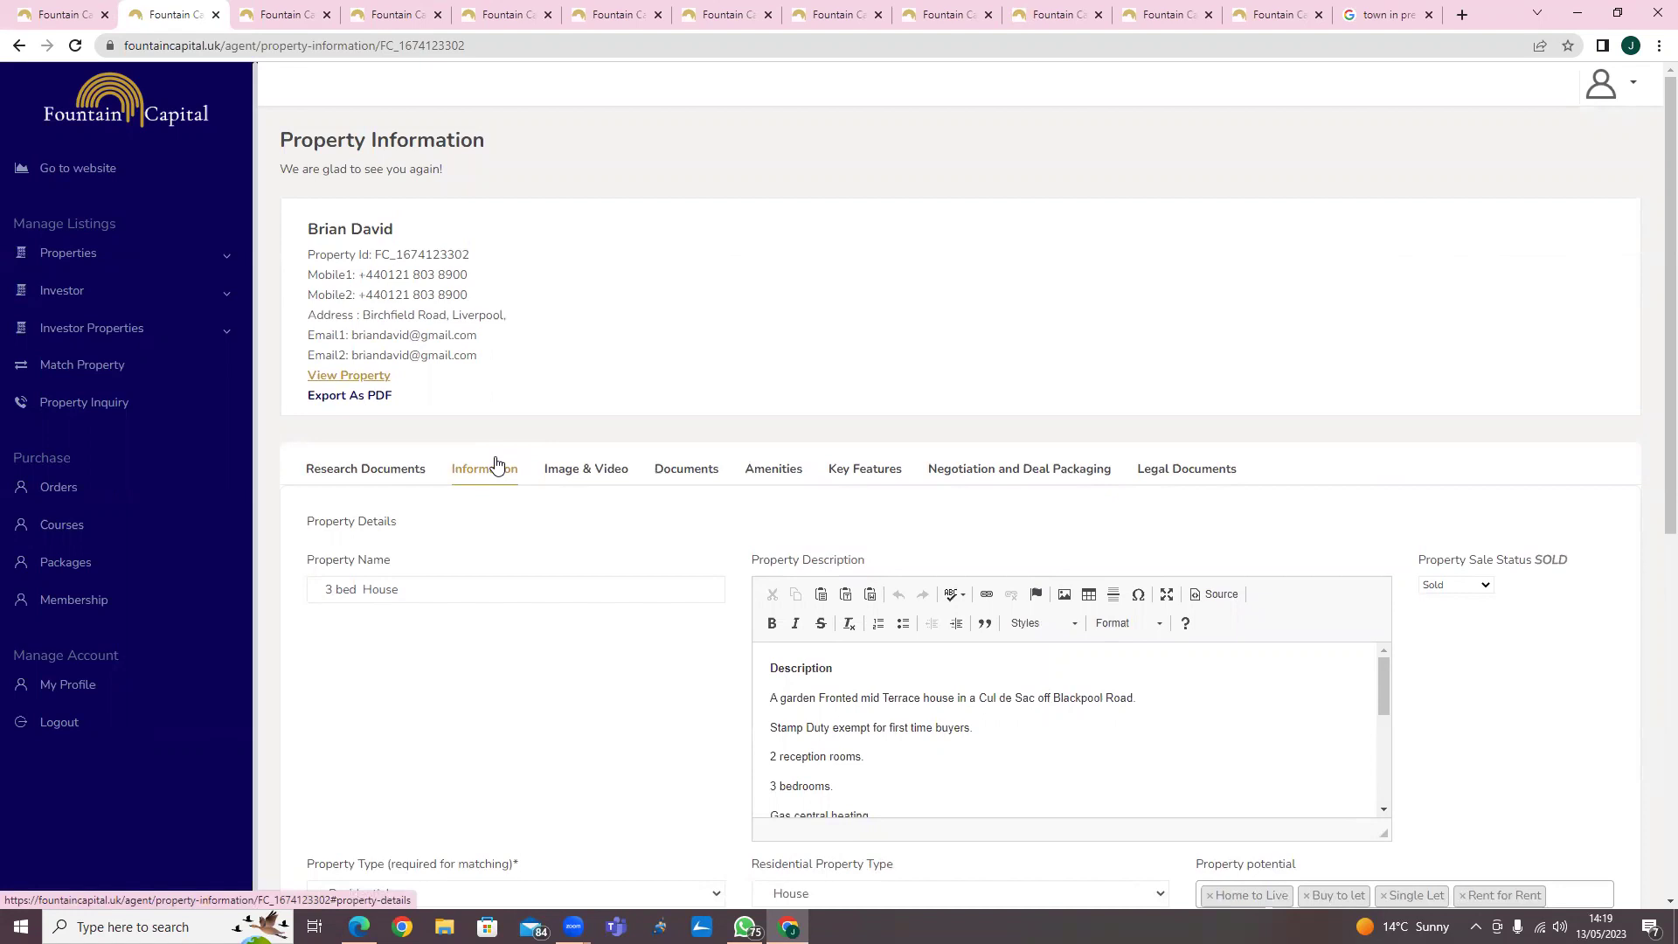
Show Research Documents and expand the blank '2. Similar Property Comparables' section
{"action": "left_click", "coordinate": [387, 475]}
{"action": "scroll", "coordinate": [745, 485], "scroll_direction": "down", "scroll_amount": 2}
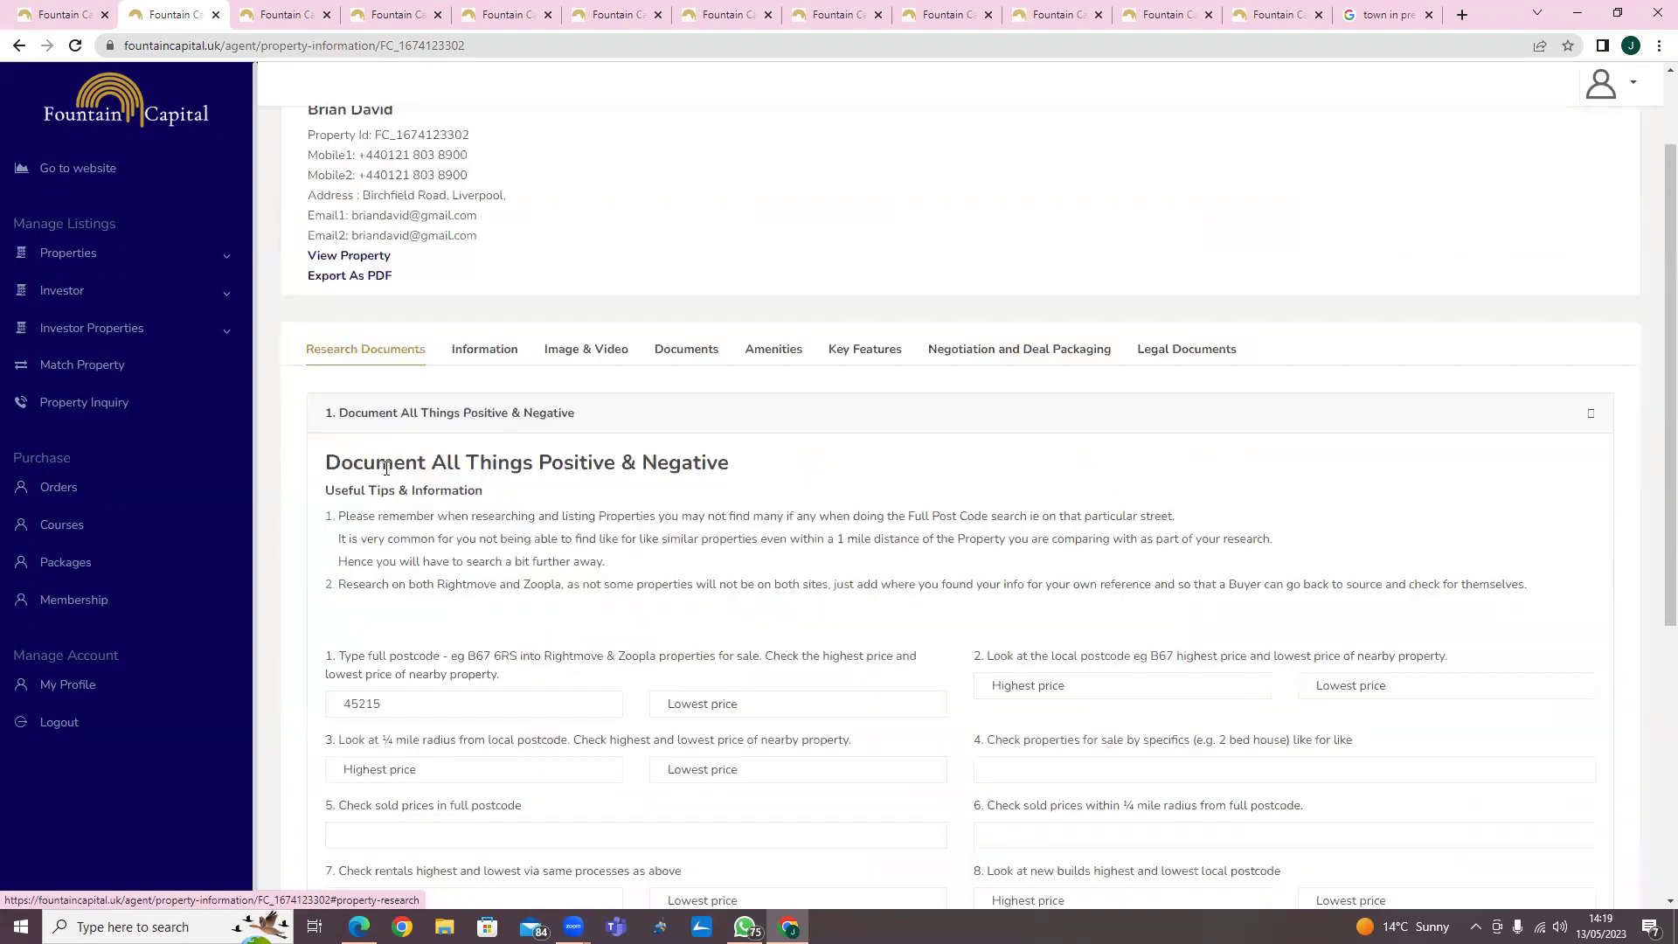
{"action": "scroll", "coordinate": [747, 498], "scroll_direction": "down", "scroll_amount": 1}
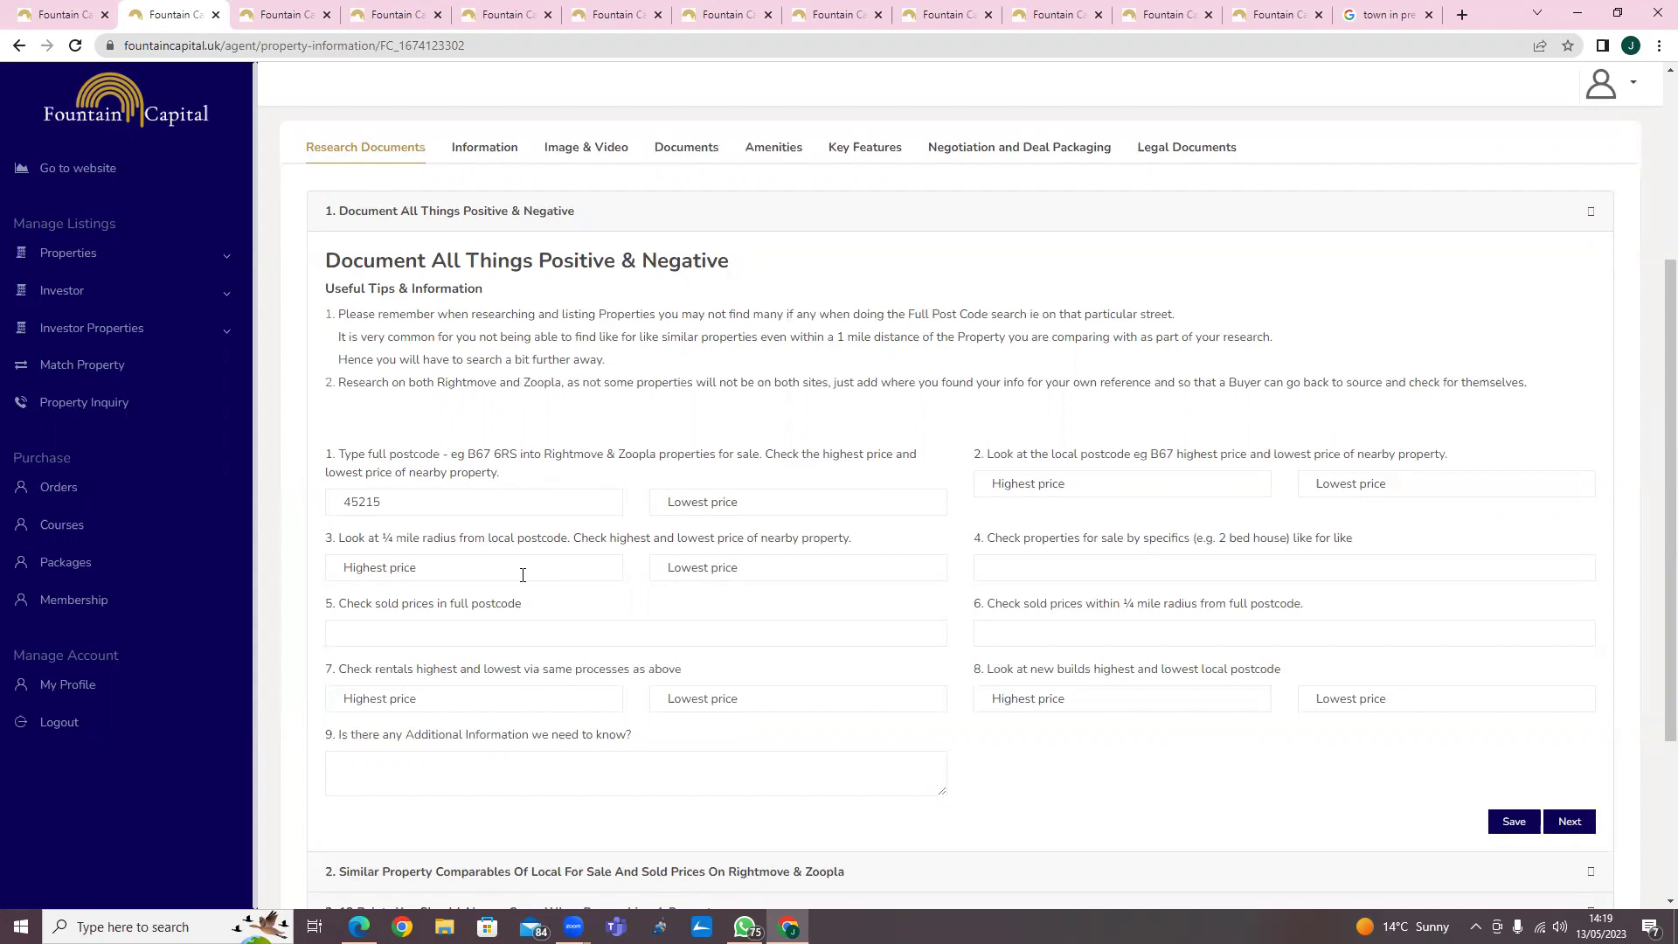
{"action": "scroll", "coordinate": [523, 575], "scroll_direction": "down", "scroll_amount": 2}
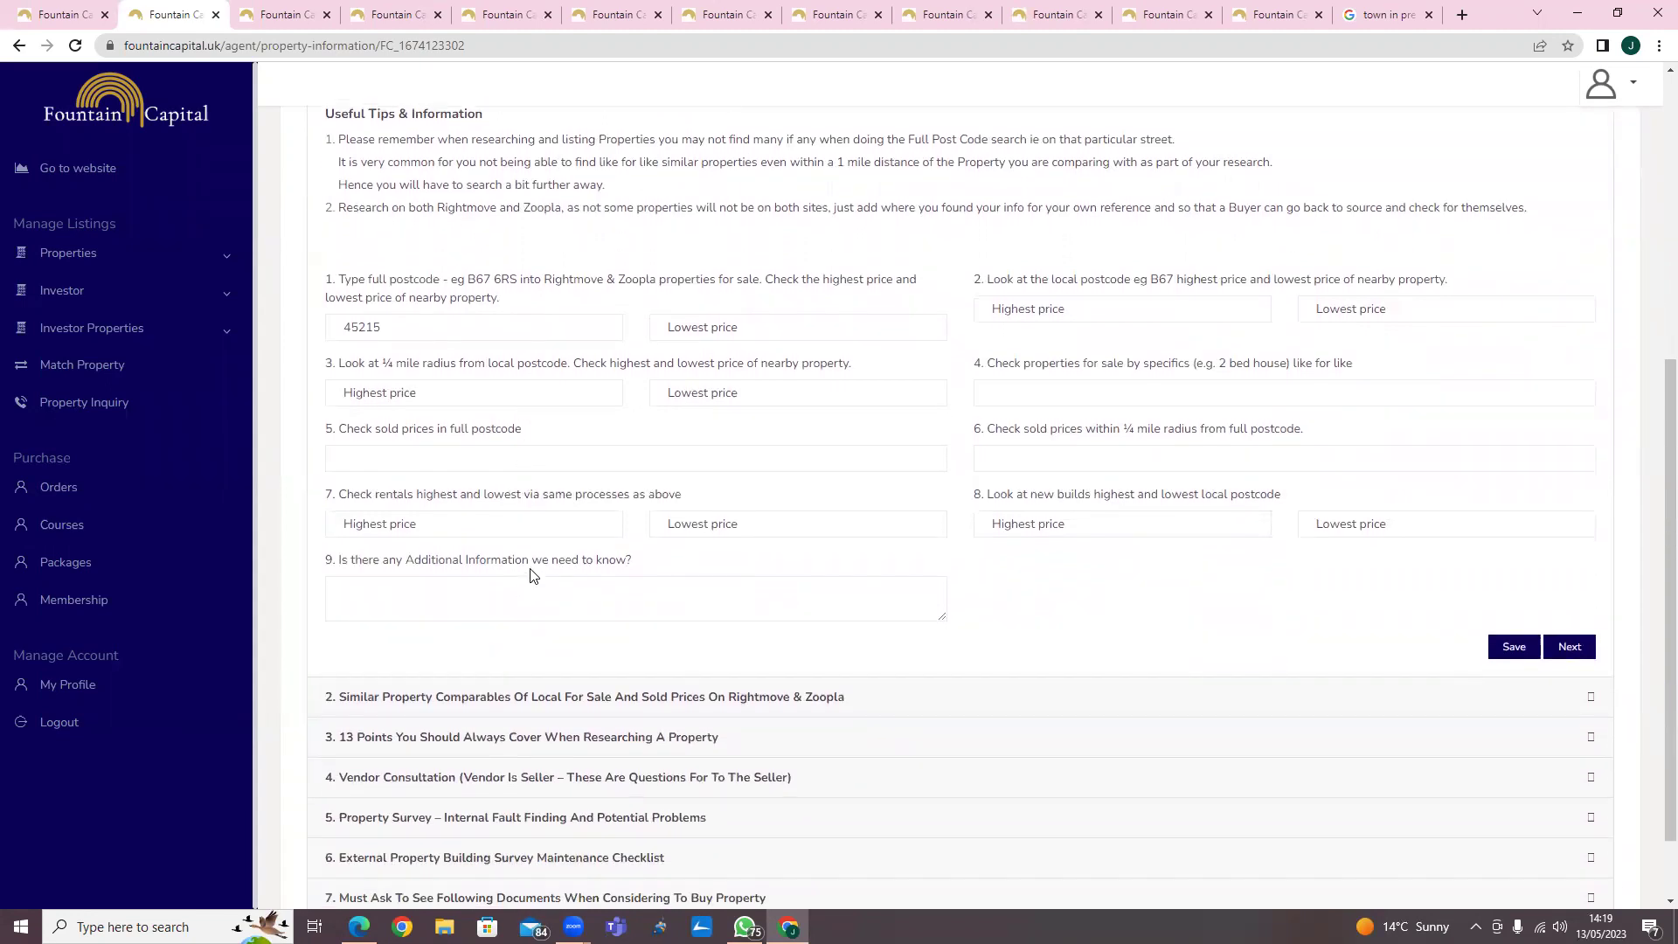
{"action": "scroll", "coordinate": [533, 577], "scroll_direction": "down", "scroll_amount": 1}
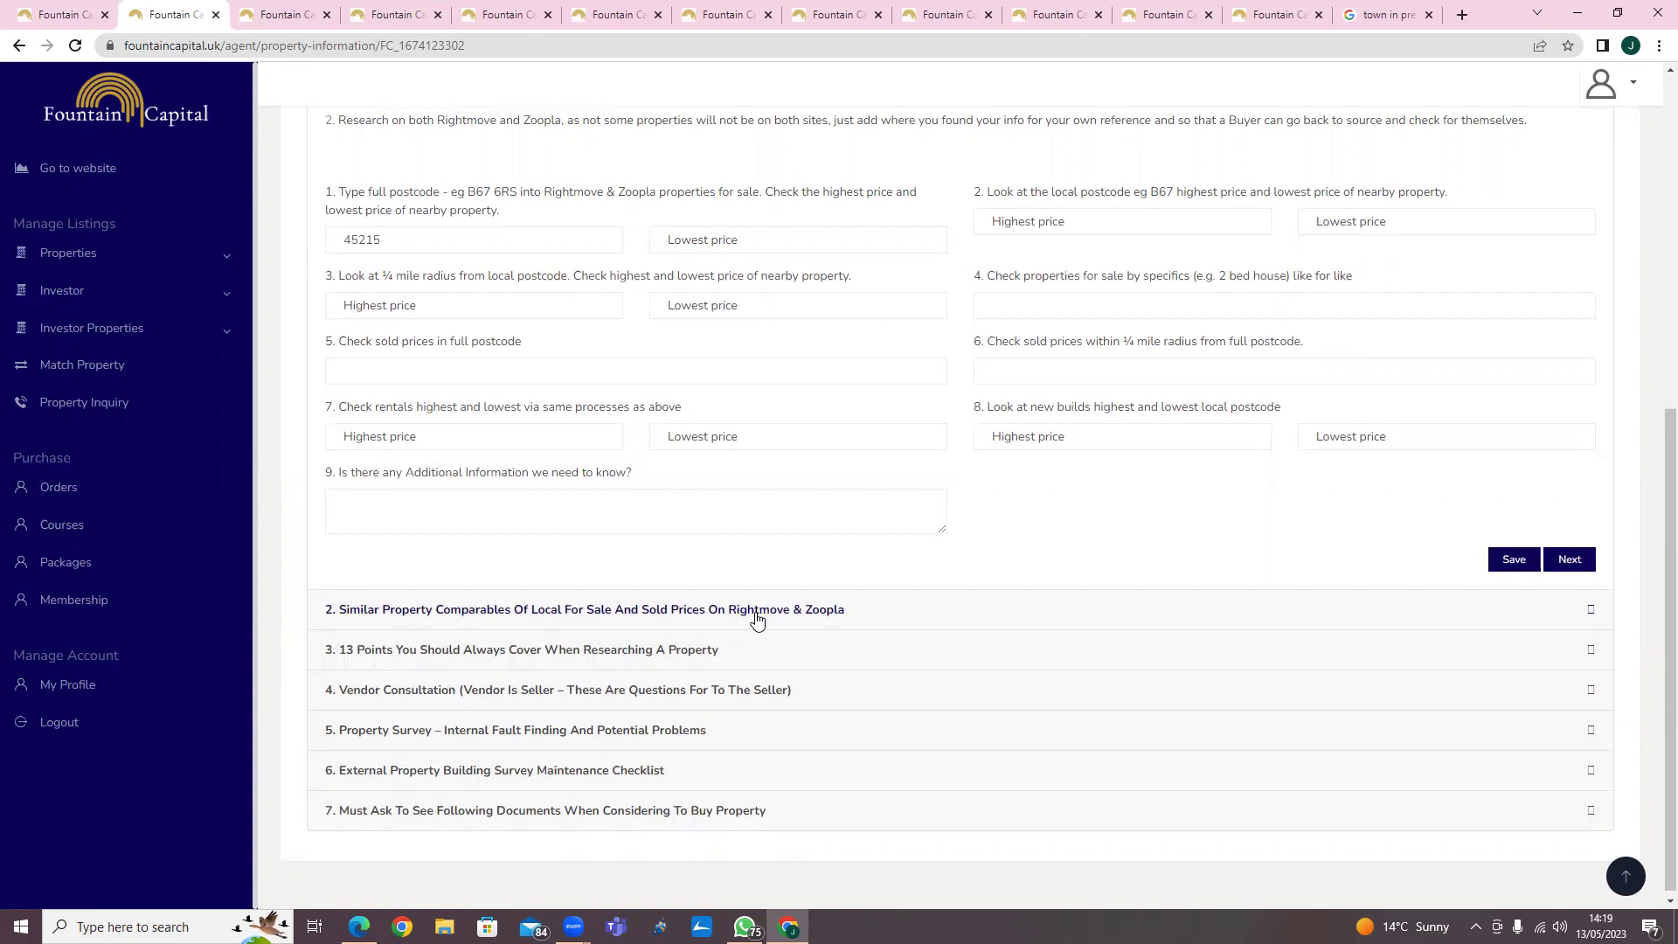
{"action": "left_click", "coordinate": [757, 616]}
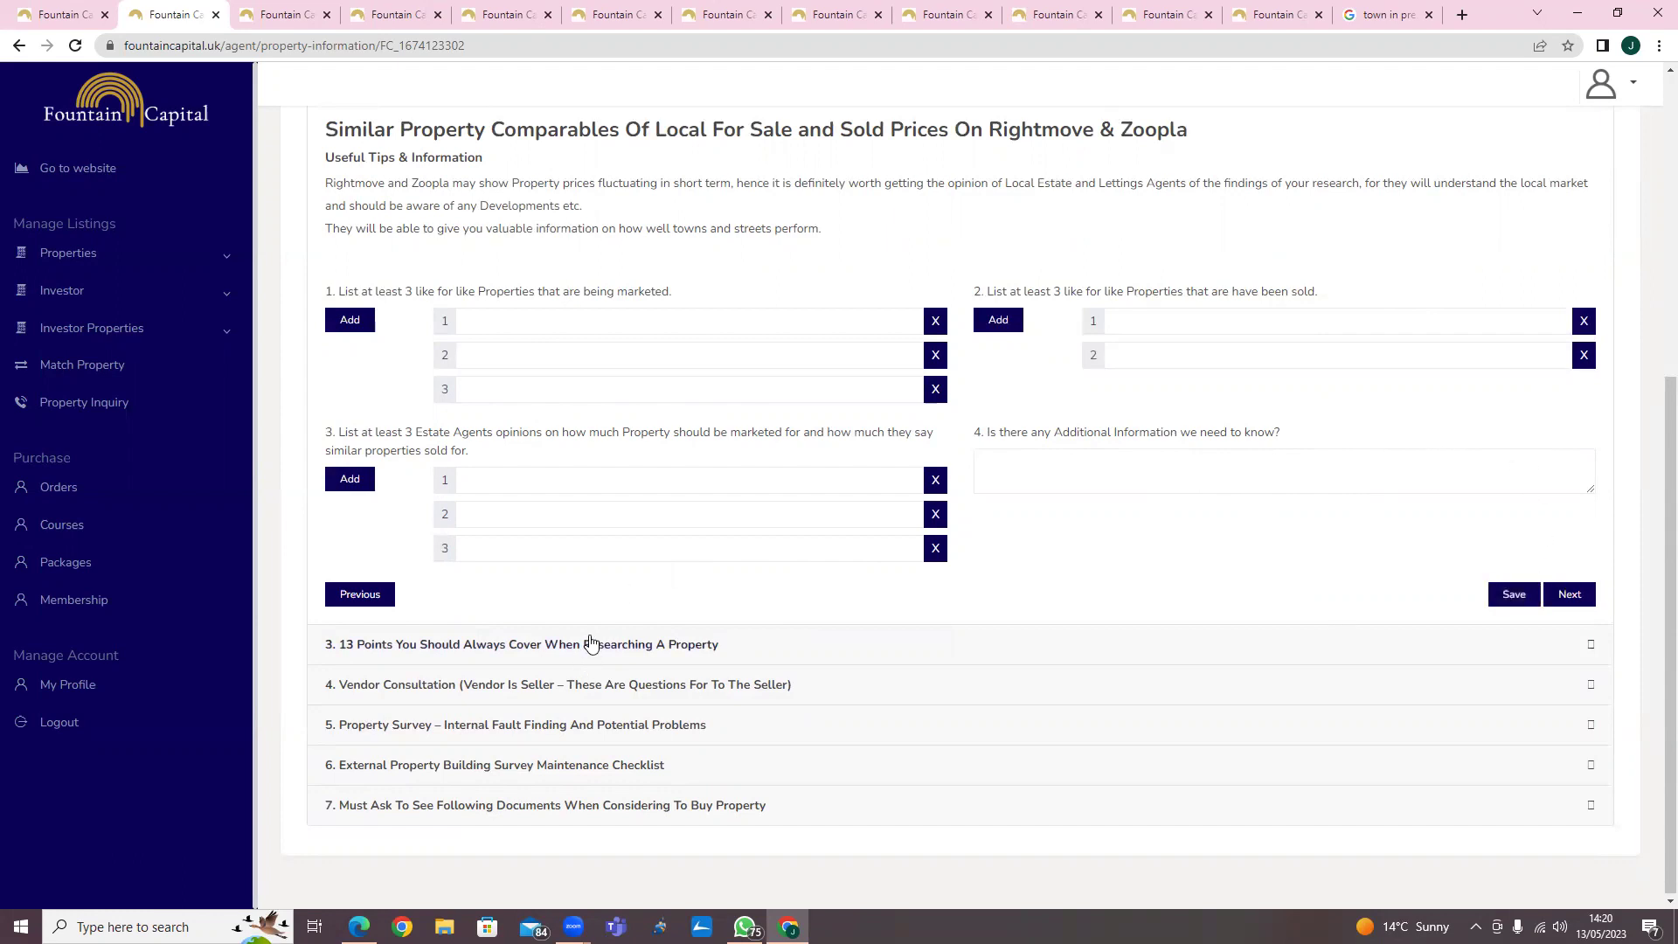
{"action": "left_click", "coordinate": [699, 647]}
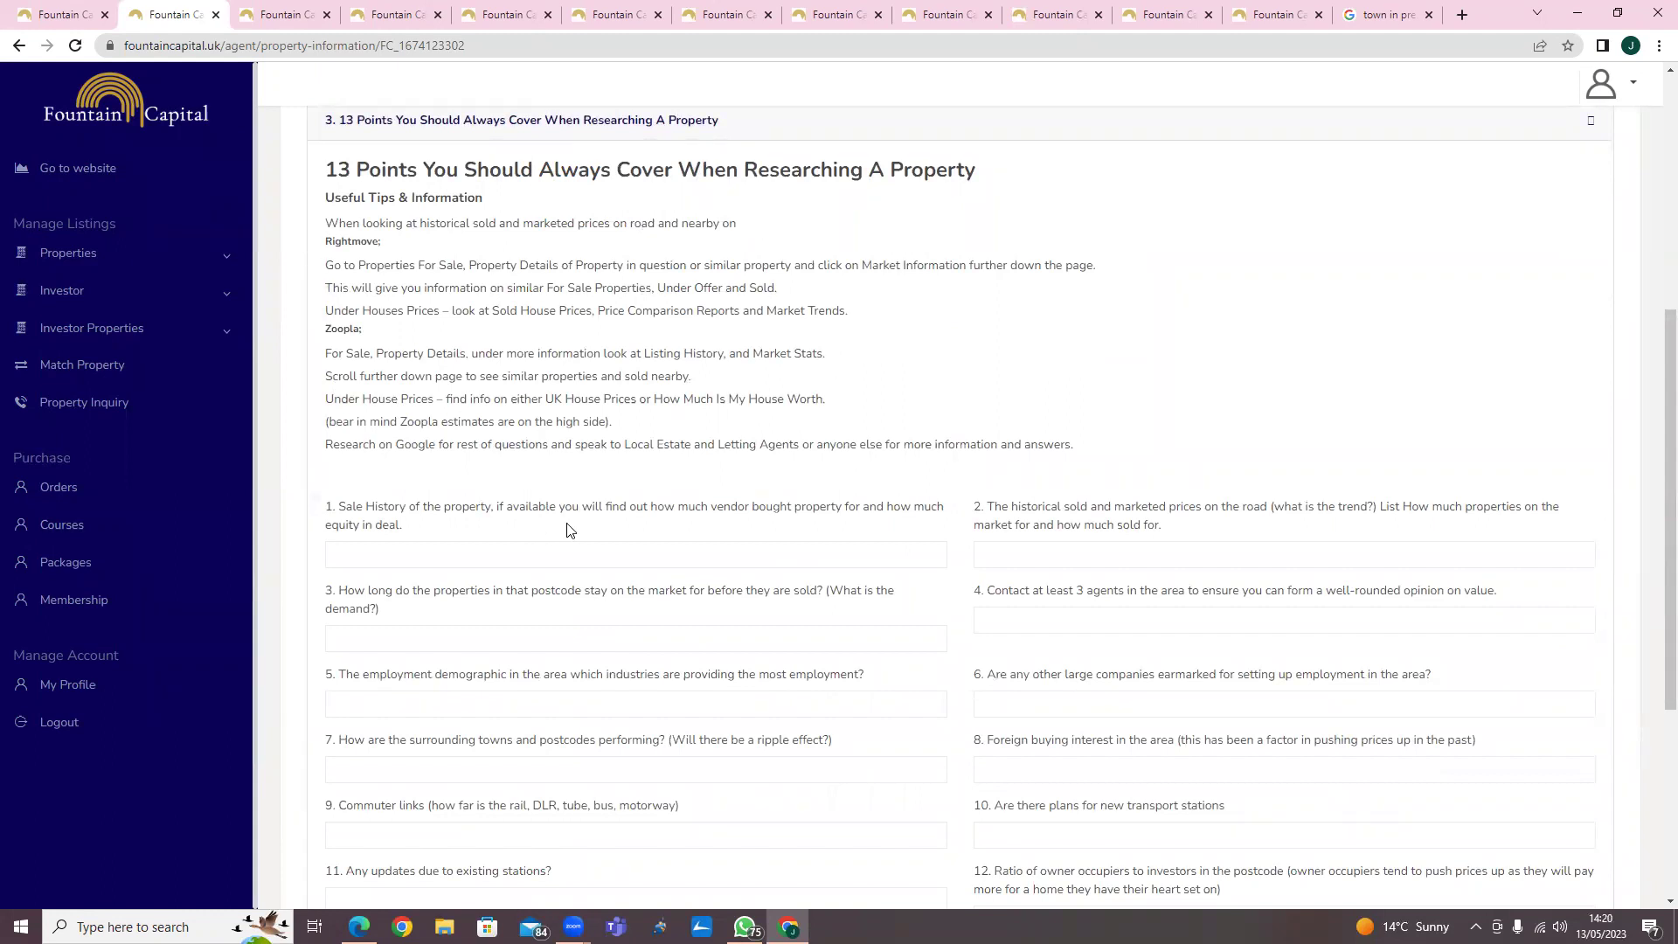
{"action": "scroll", "coordinate": [640, 531], "scroll_direction": "down", "scroll_amount": 4}
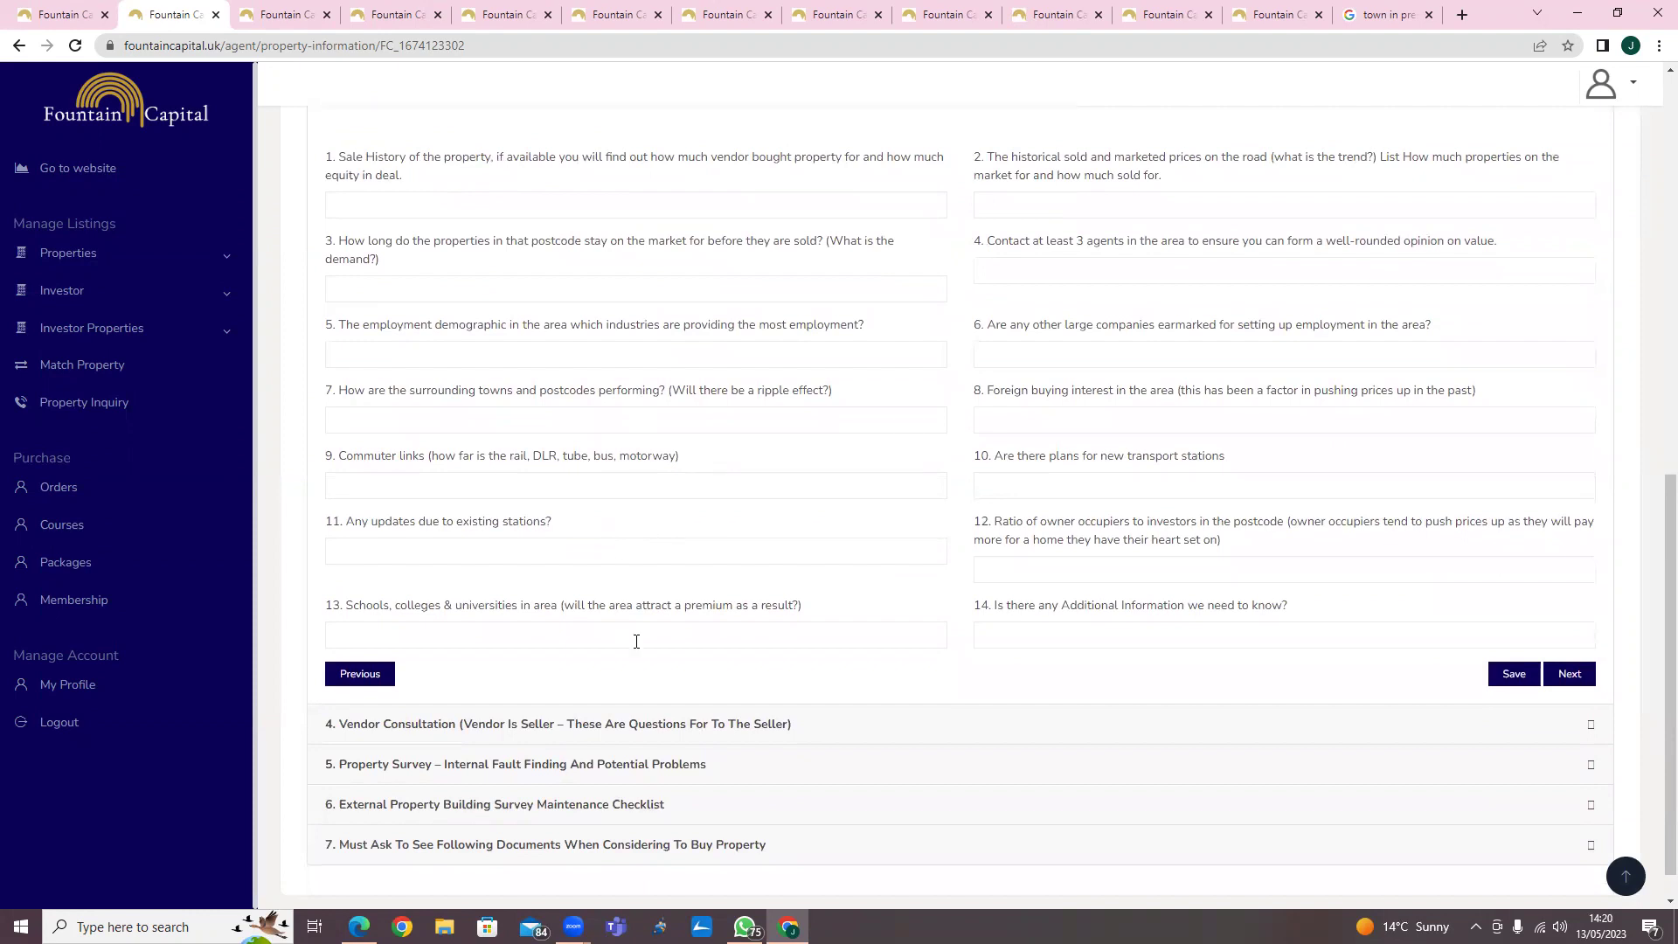
{"action": "scroll", "coordinate": [639, 646], "scroll_direction": "down", "scroll_amount": 1}
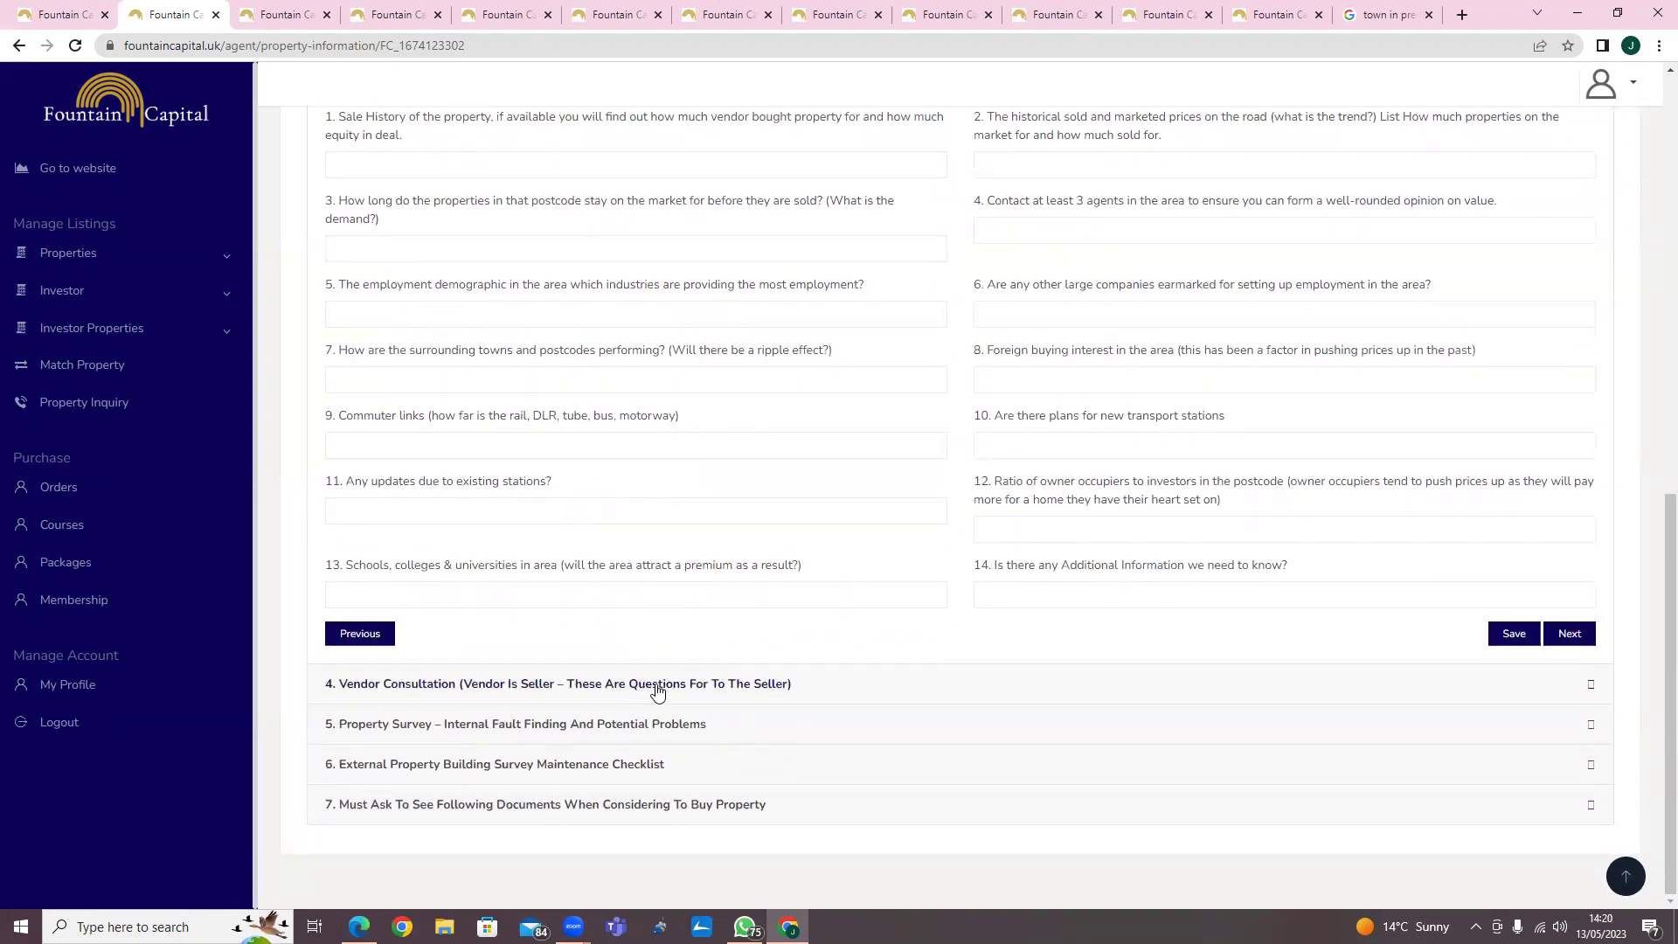
{"action": "left_click", "coordinate": [657, 685]}
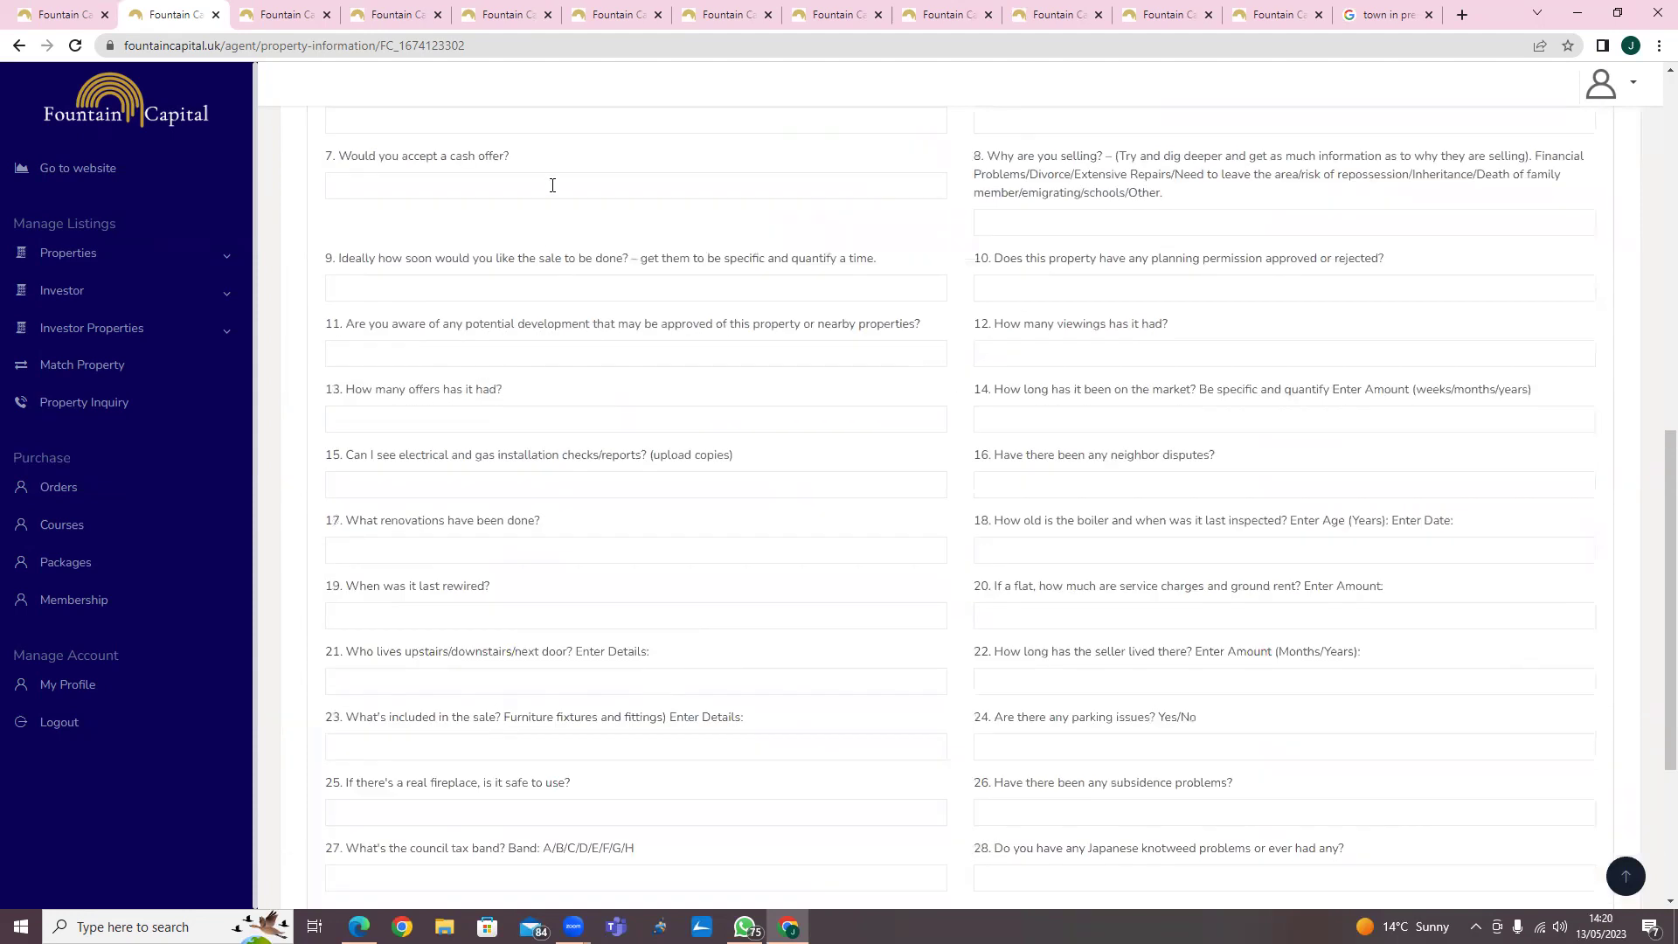
{"action": "scroll", "coordinate": [593, 271], "scroll_direction": "up", "scroll_amount": 5}
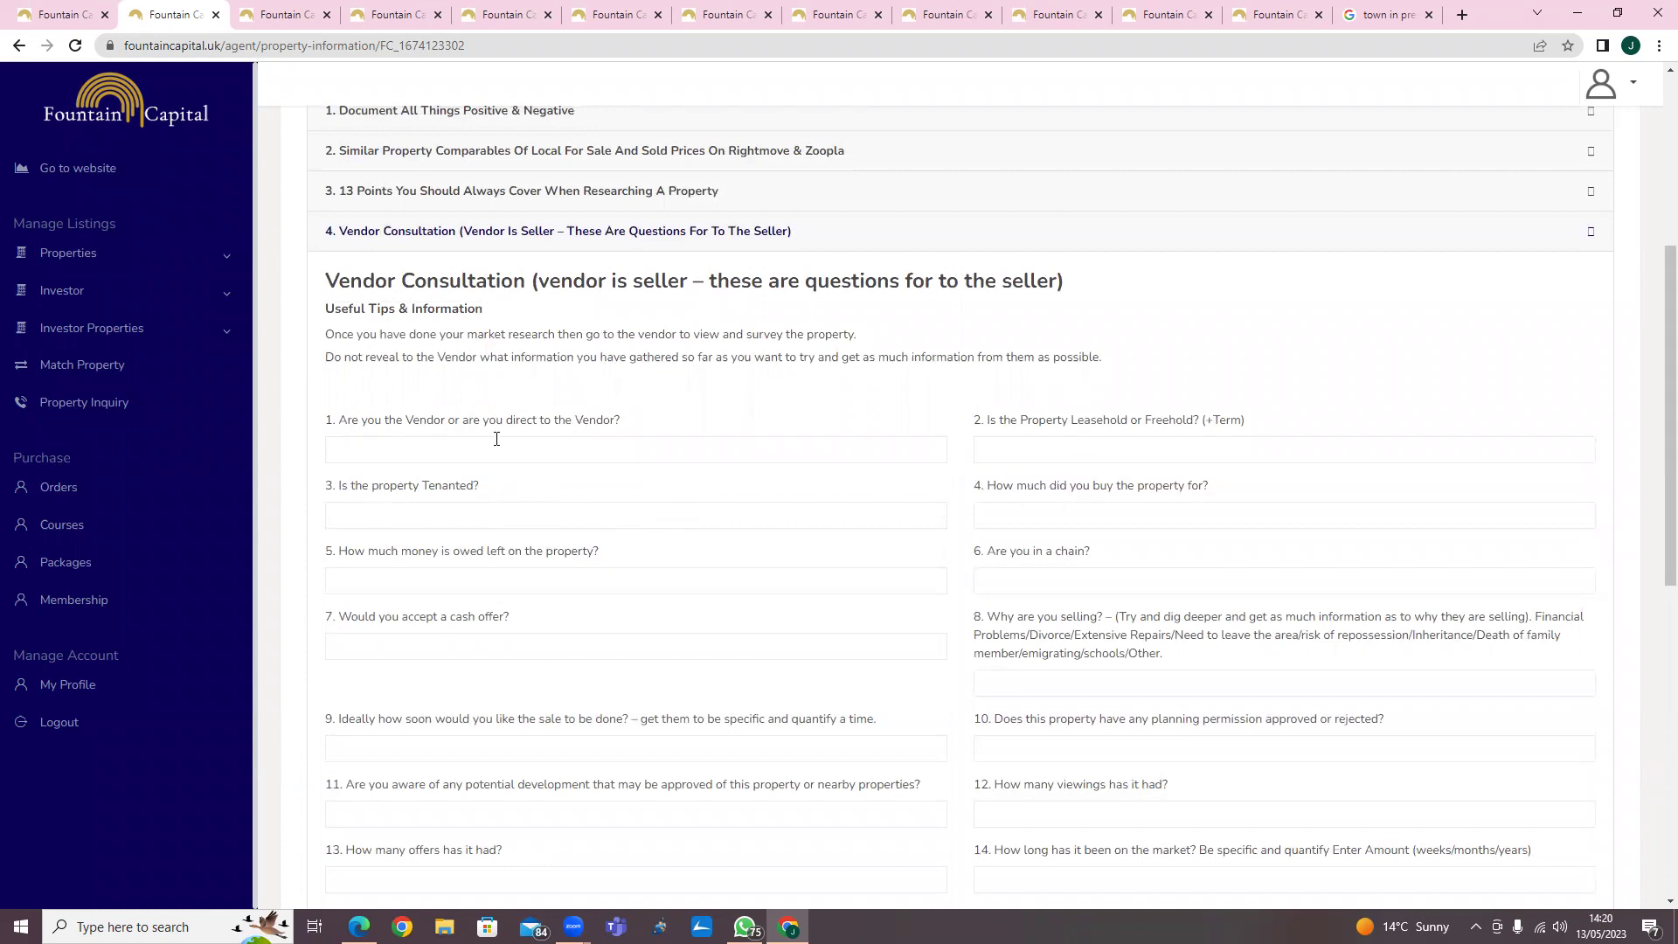
{"action": "scroll", "coordinate": [571, 458], "scroll_direction": "down", "scroll_amount": 6}
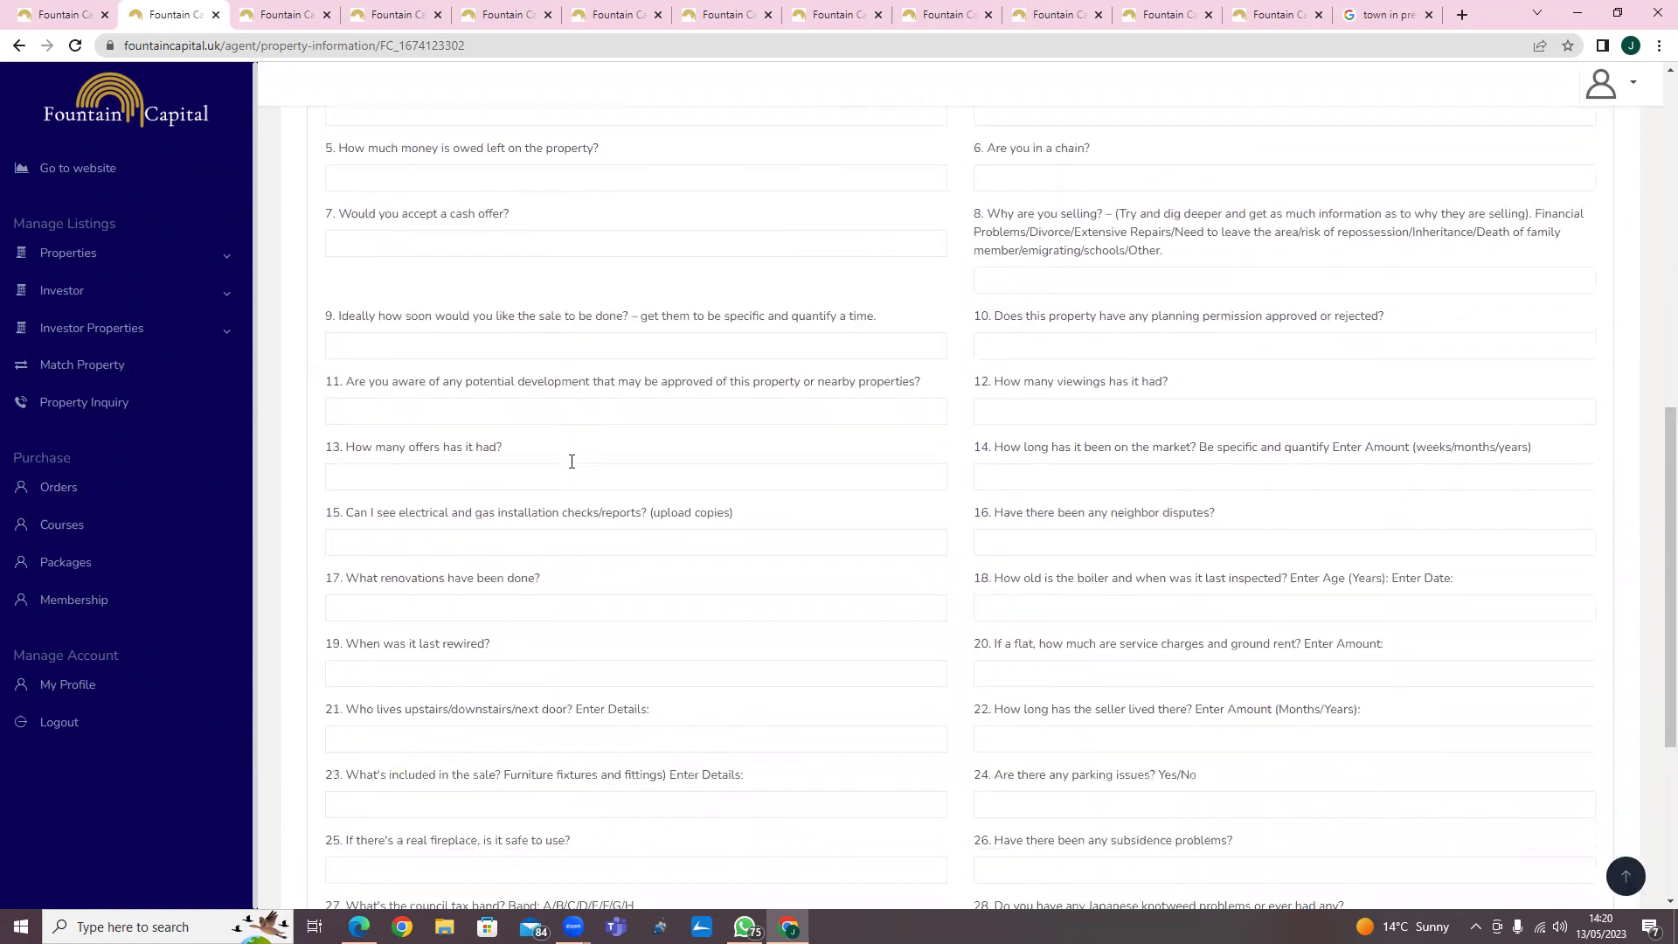
{"action": "scroll", "coordinate": [570, 463], "scroll_direction": "down", "scroll_amount": 3}
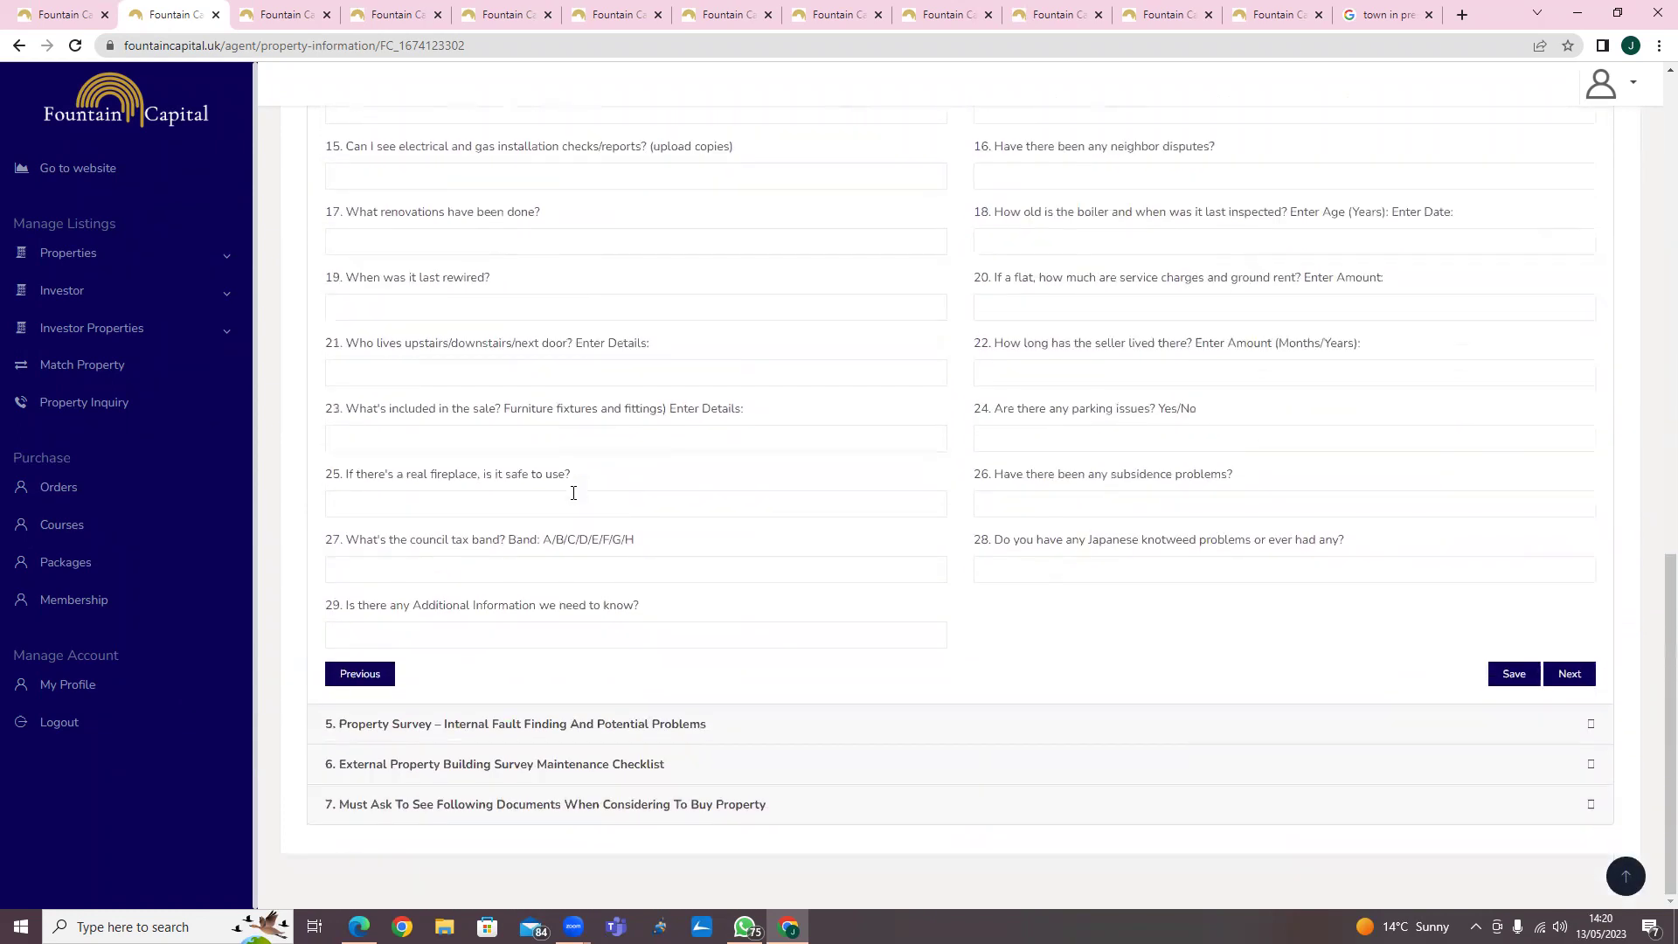
{"action": "left_click", "coordinate": [647, 734]}
{"action": "scroll", "coordinate": [590, 411], "scroll_direction": "up", "scroll_amount": 2}
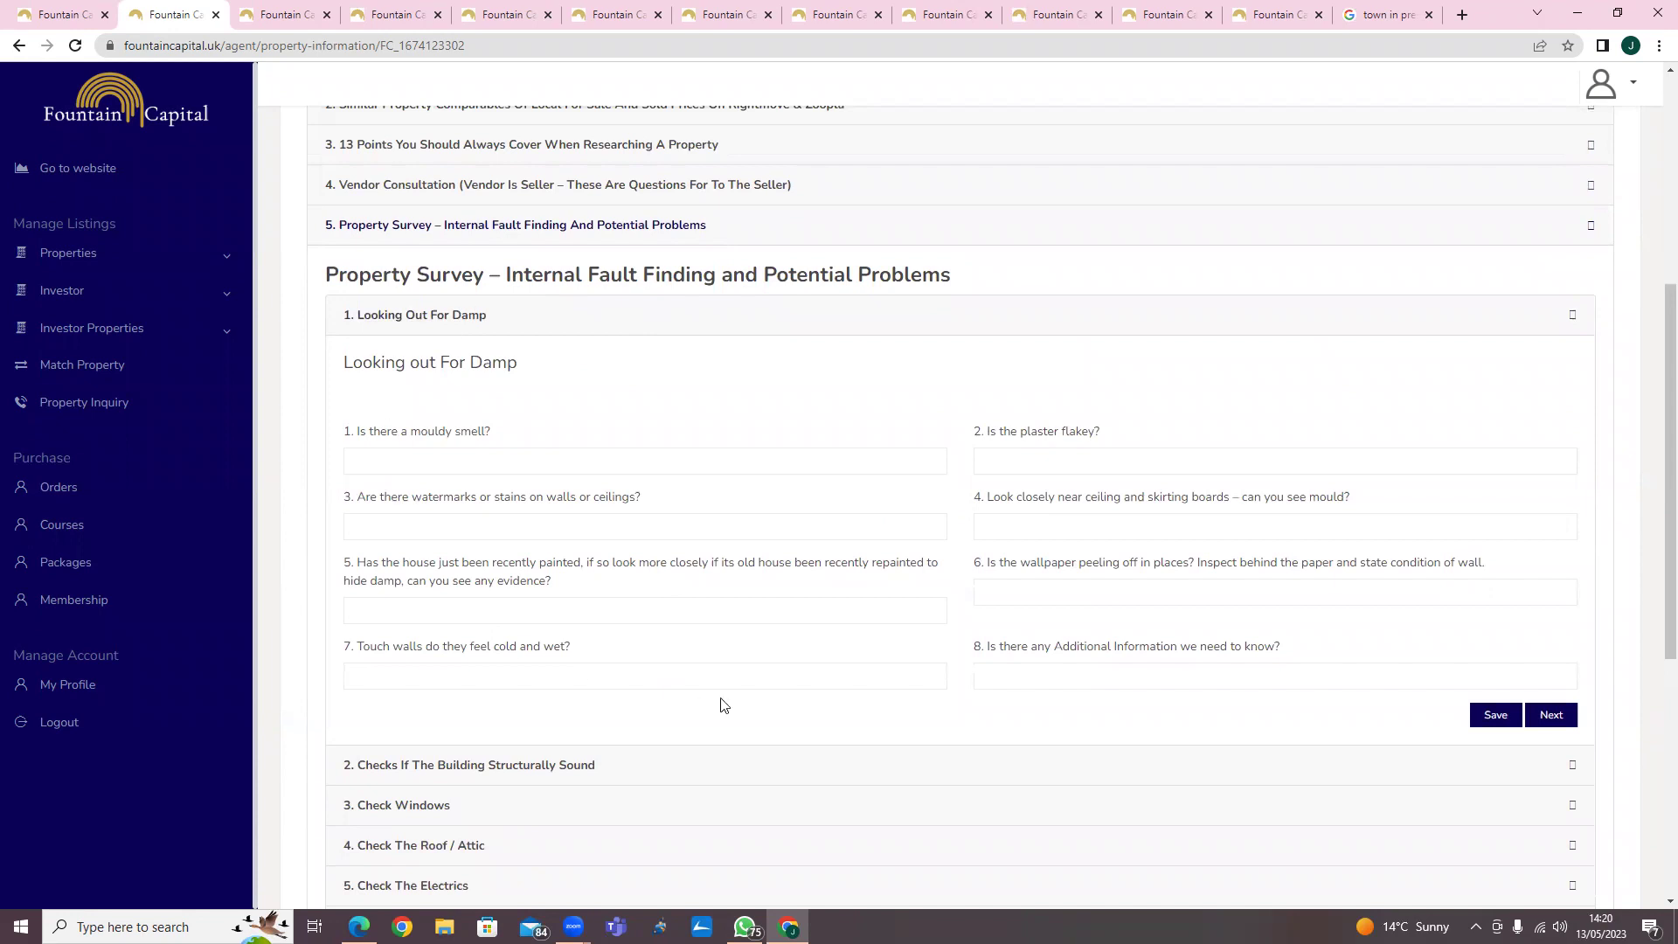
{"action": "scroll", "coordinate": [702, 700], "scroll_direction": "down", "scroll_amount": 2}
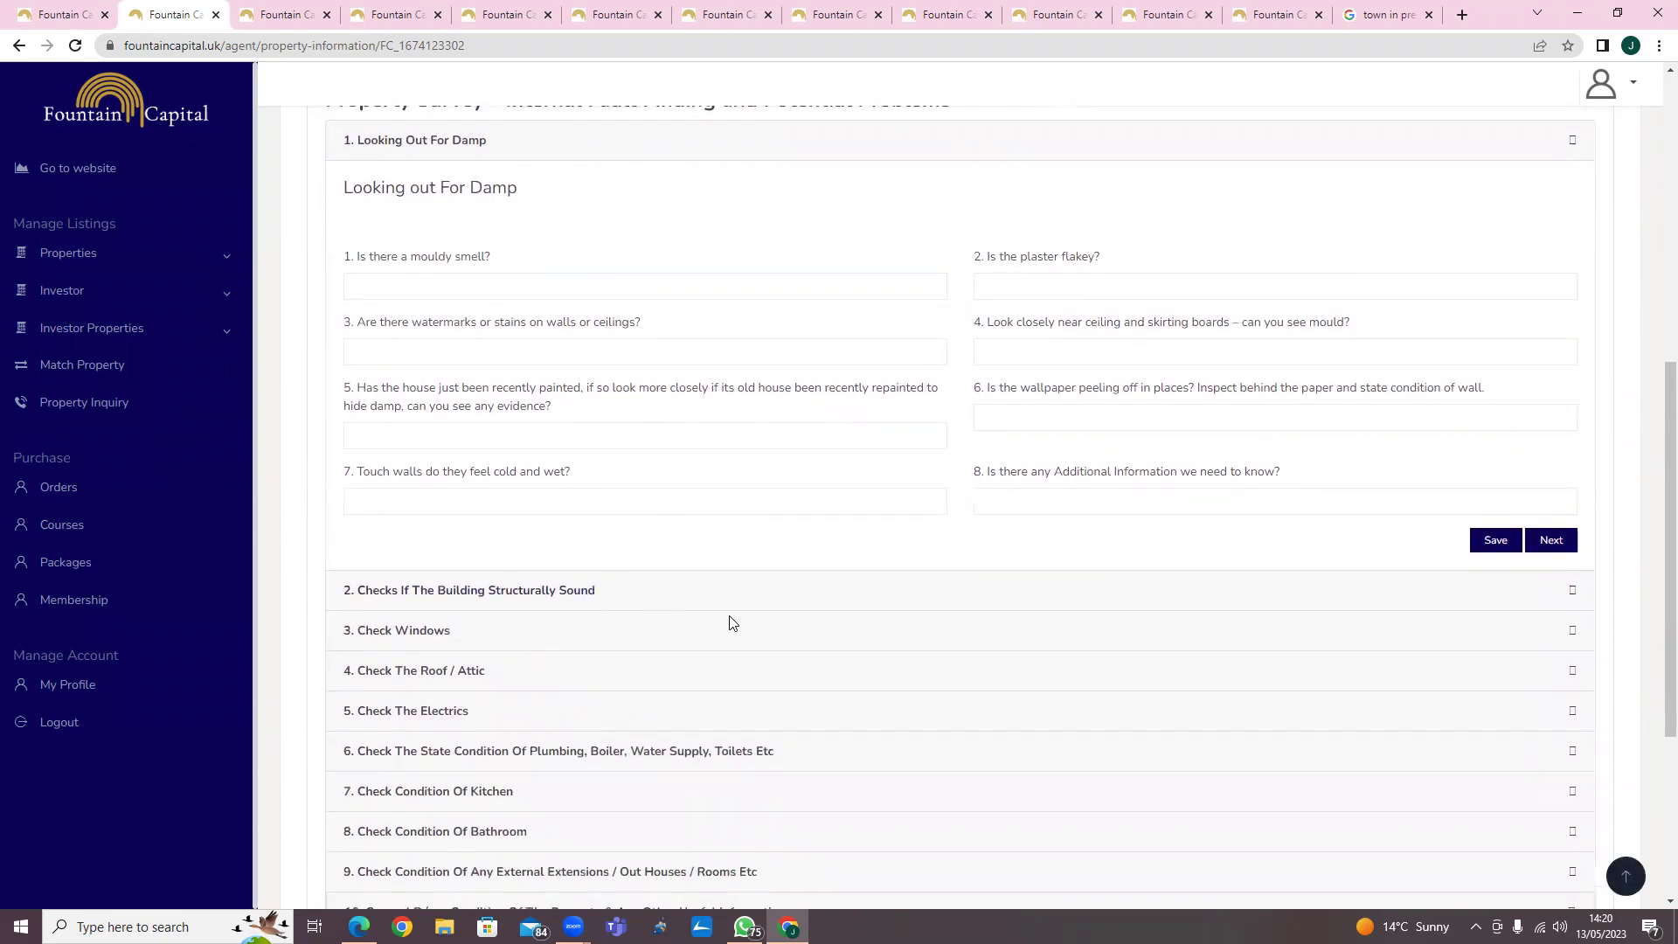
{"action": "scroll", "coordinate": [724, 648], "scroll_direction": "down", "scroll_amount": 3}
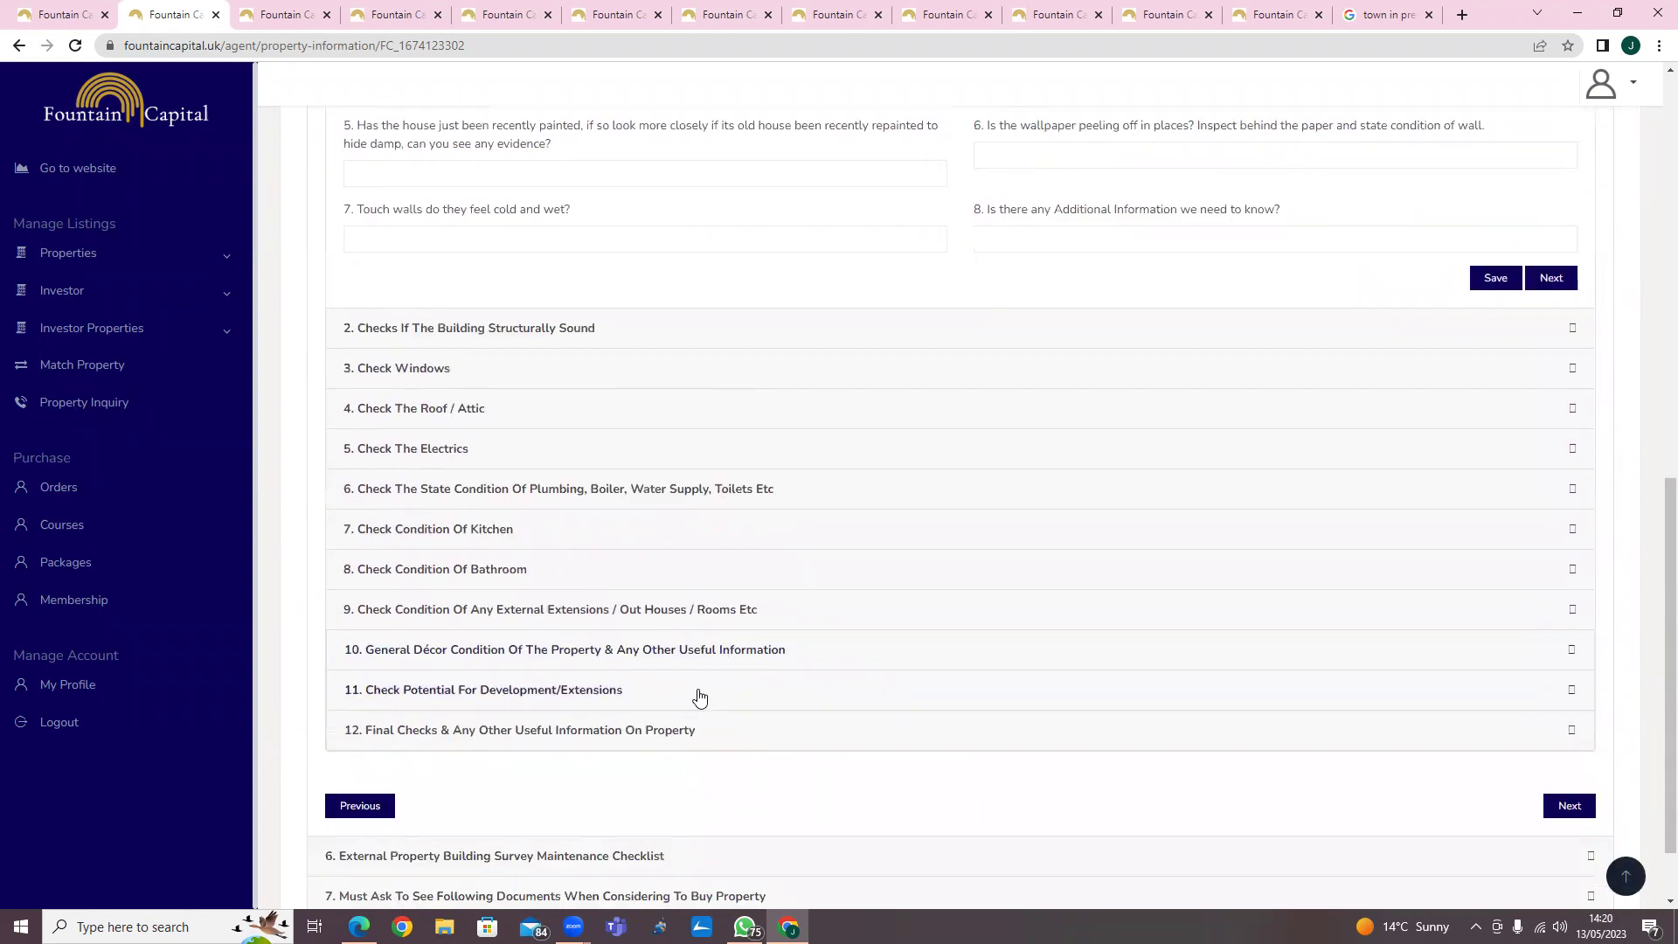
{"action": "scroll", "coordinate": [701, 697], "scroll_direction": "down", "scroll_amount": 1}
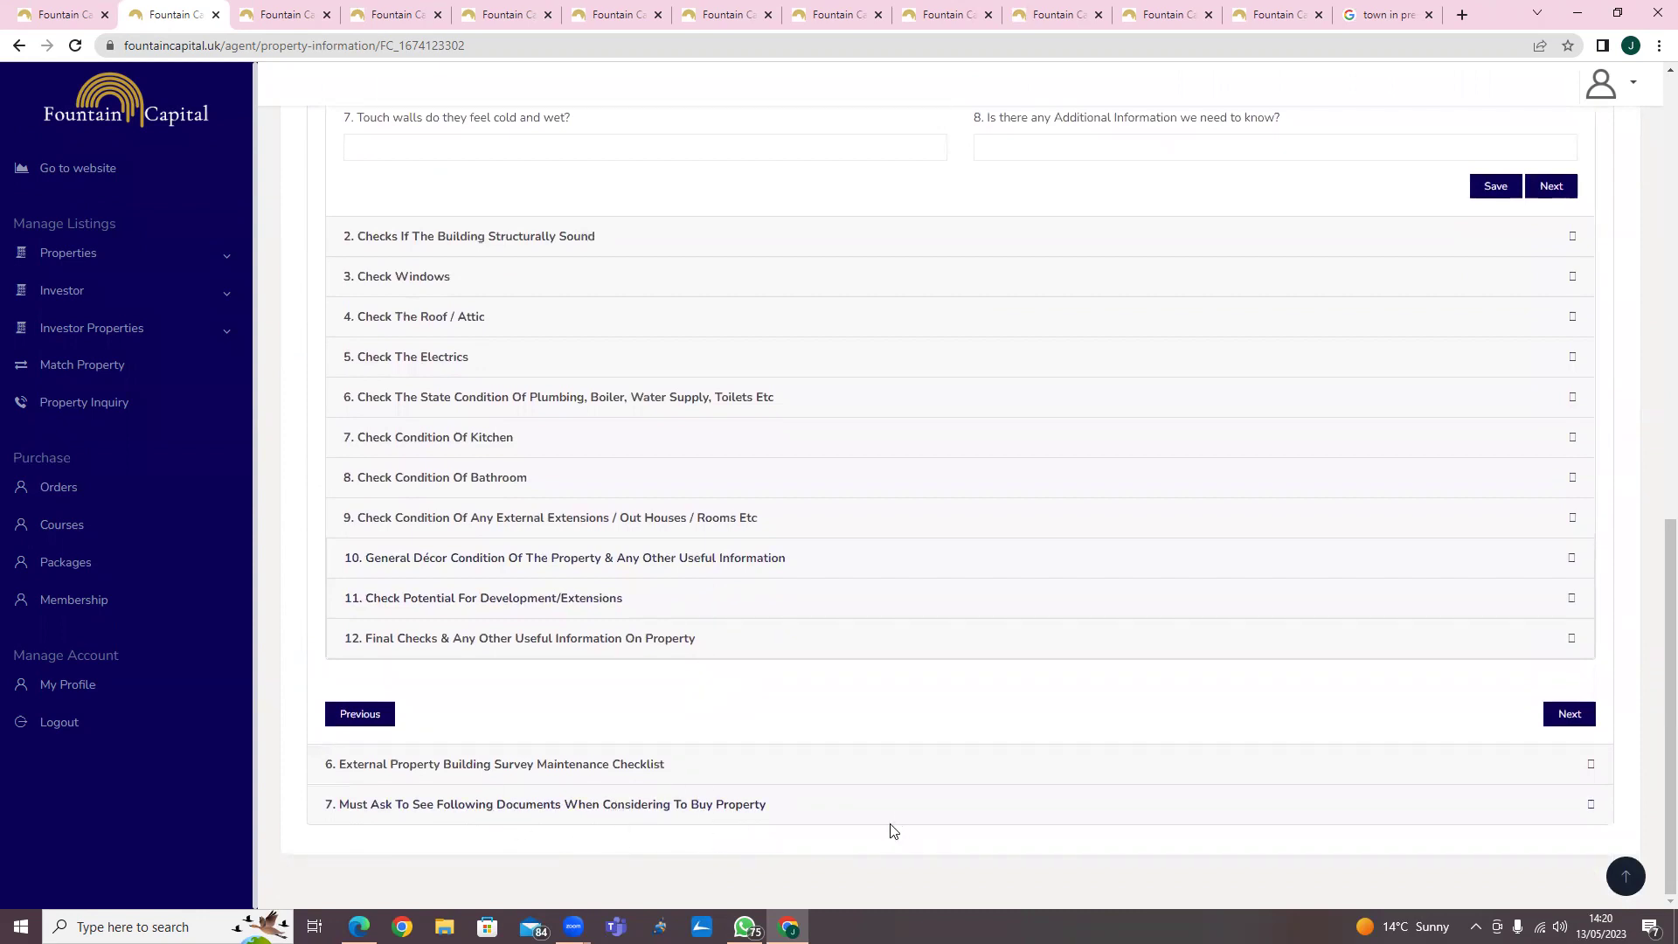
{"action": "scroll", "coordinate": [876, 841], "scroll_direction": "up", "scroll_amount": 15}
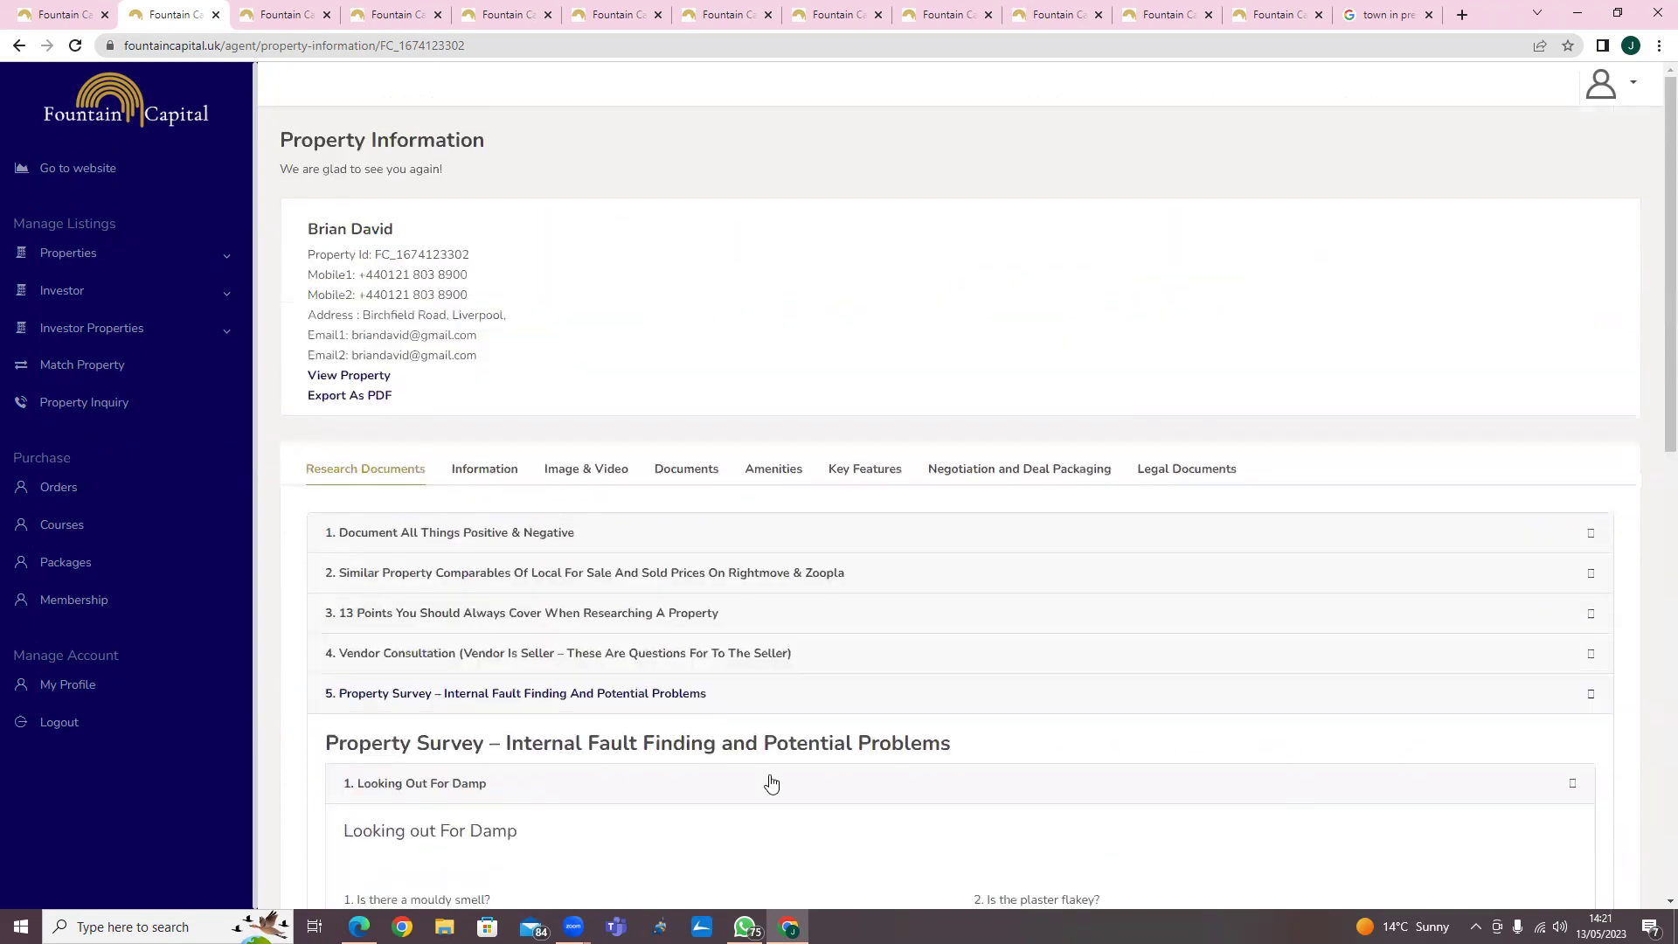
Show the Image & Video tab and cancel a new image upload
{"action": "left_click", "coordinate": [598, 472]}
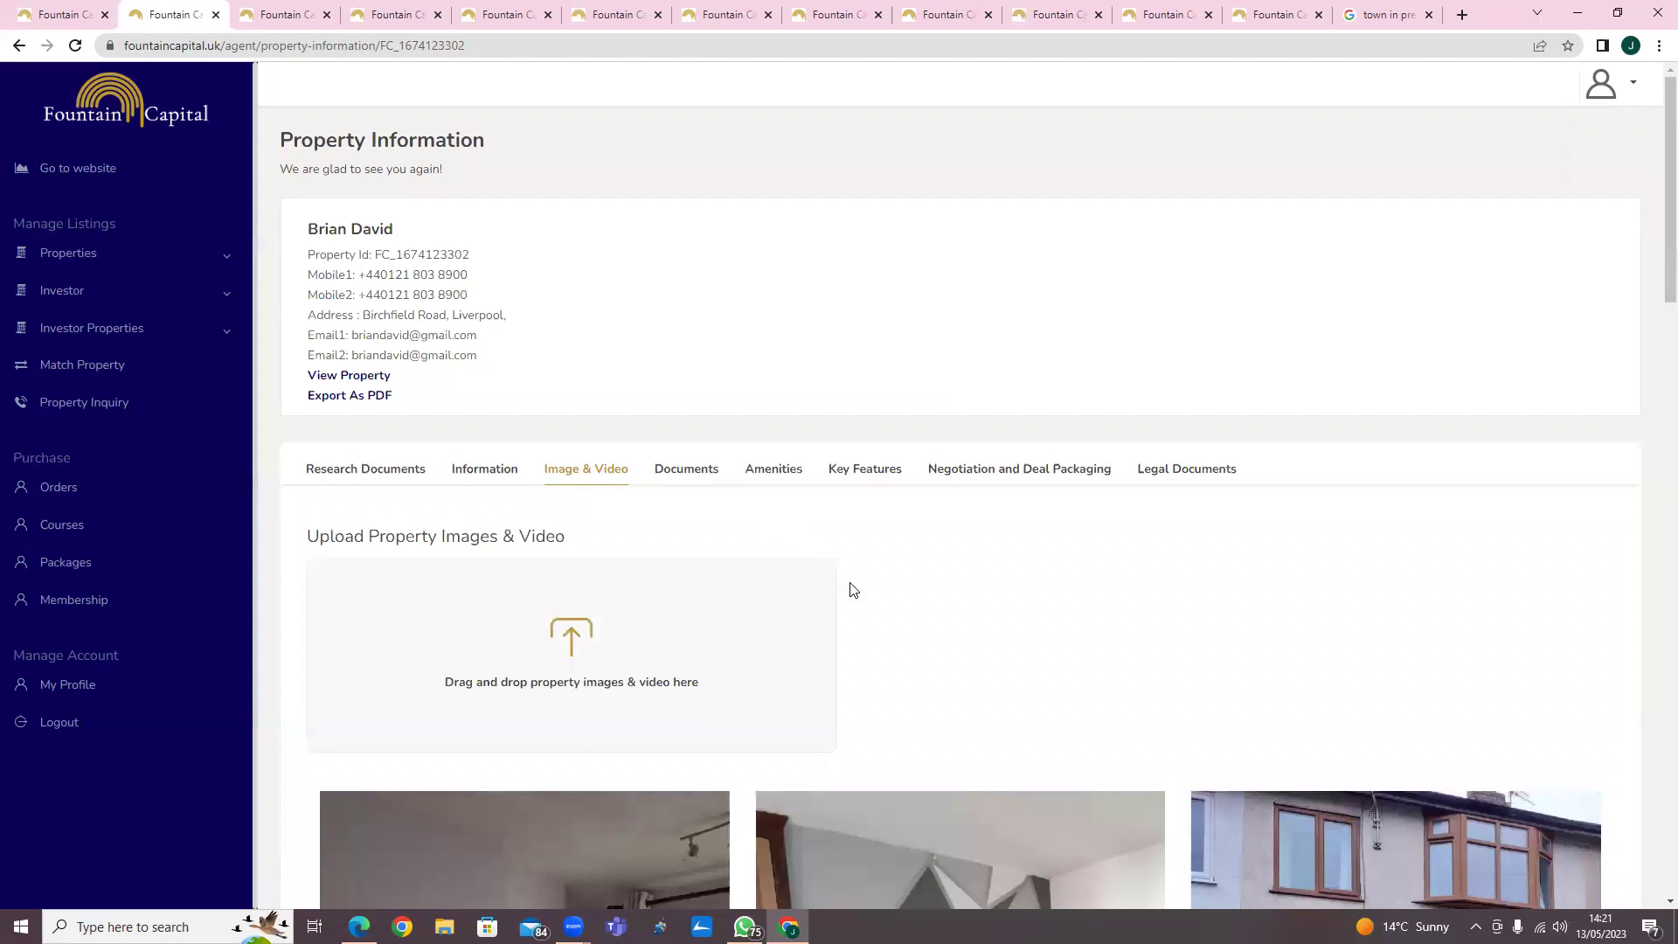
{"action": "scroll", "coordinate": [881, 594], "scroll_direction": "down", "scroll_amount": 2}
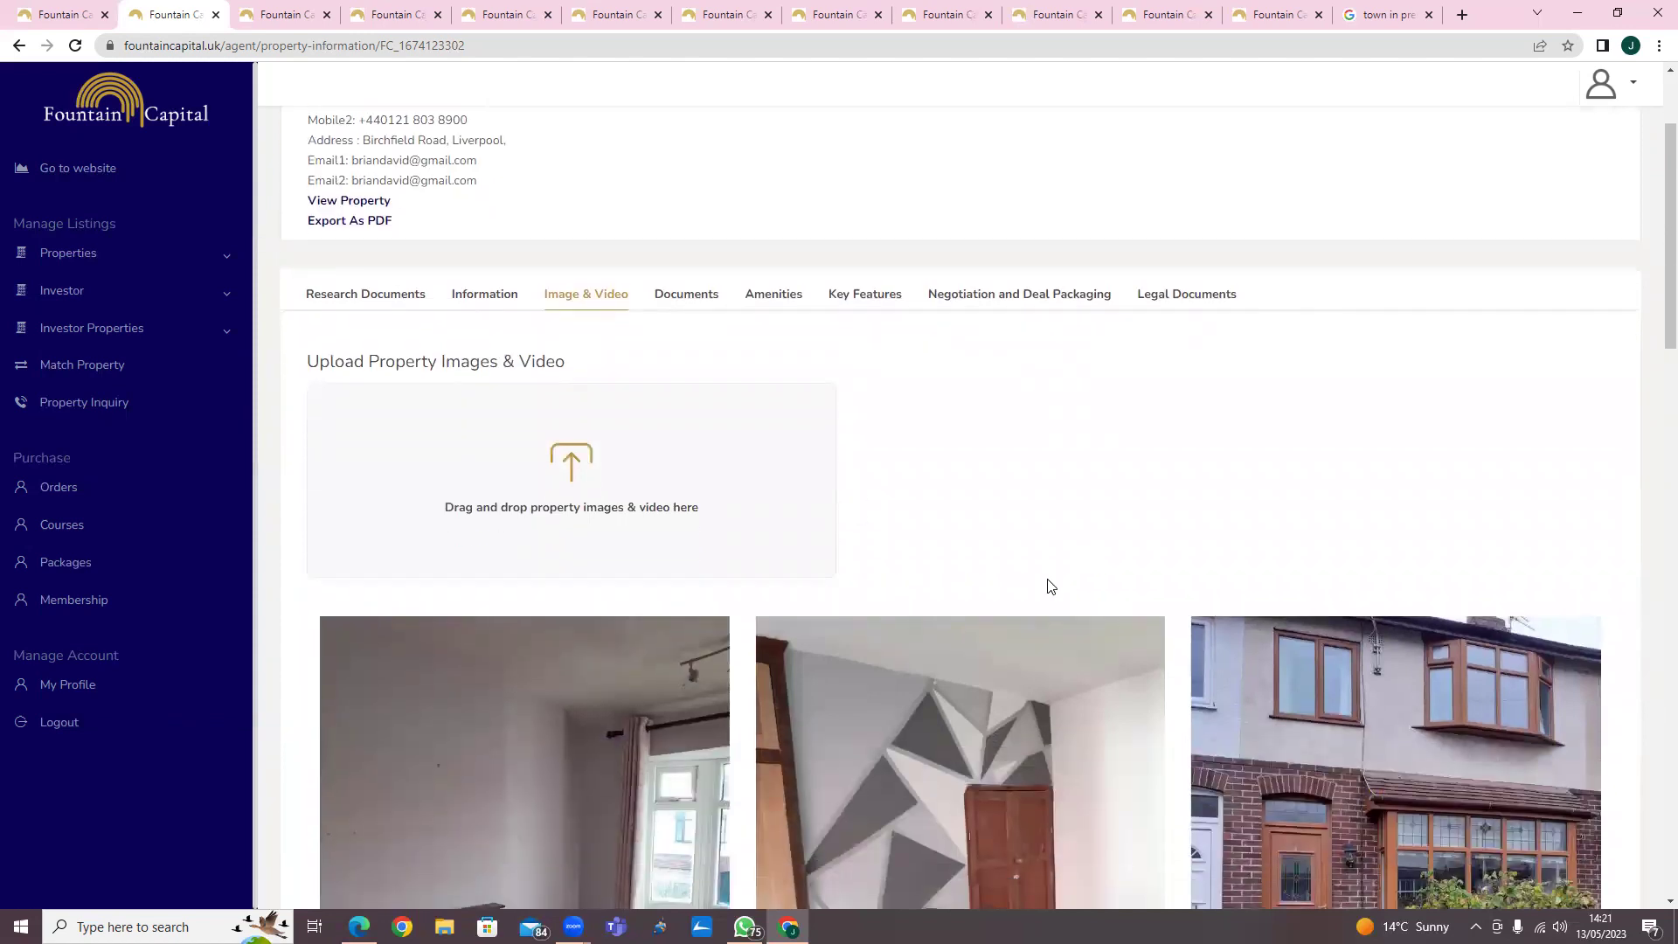
{"action": "left_click", "coordinate": [572, 463]}
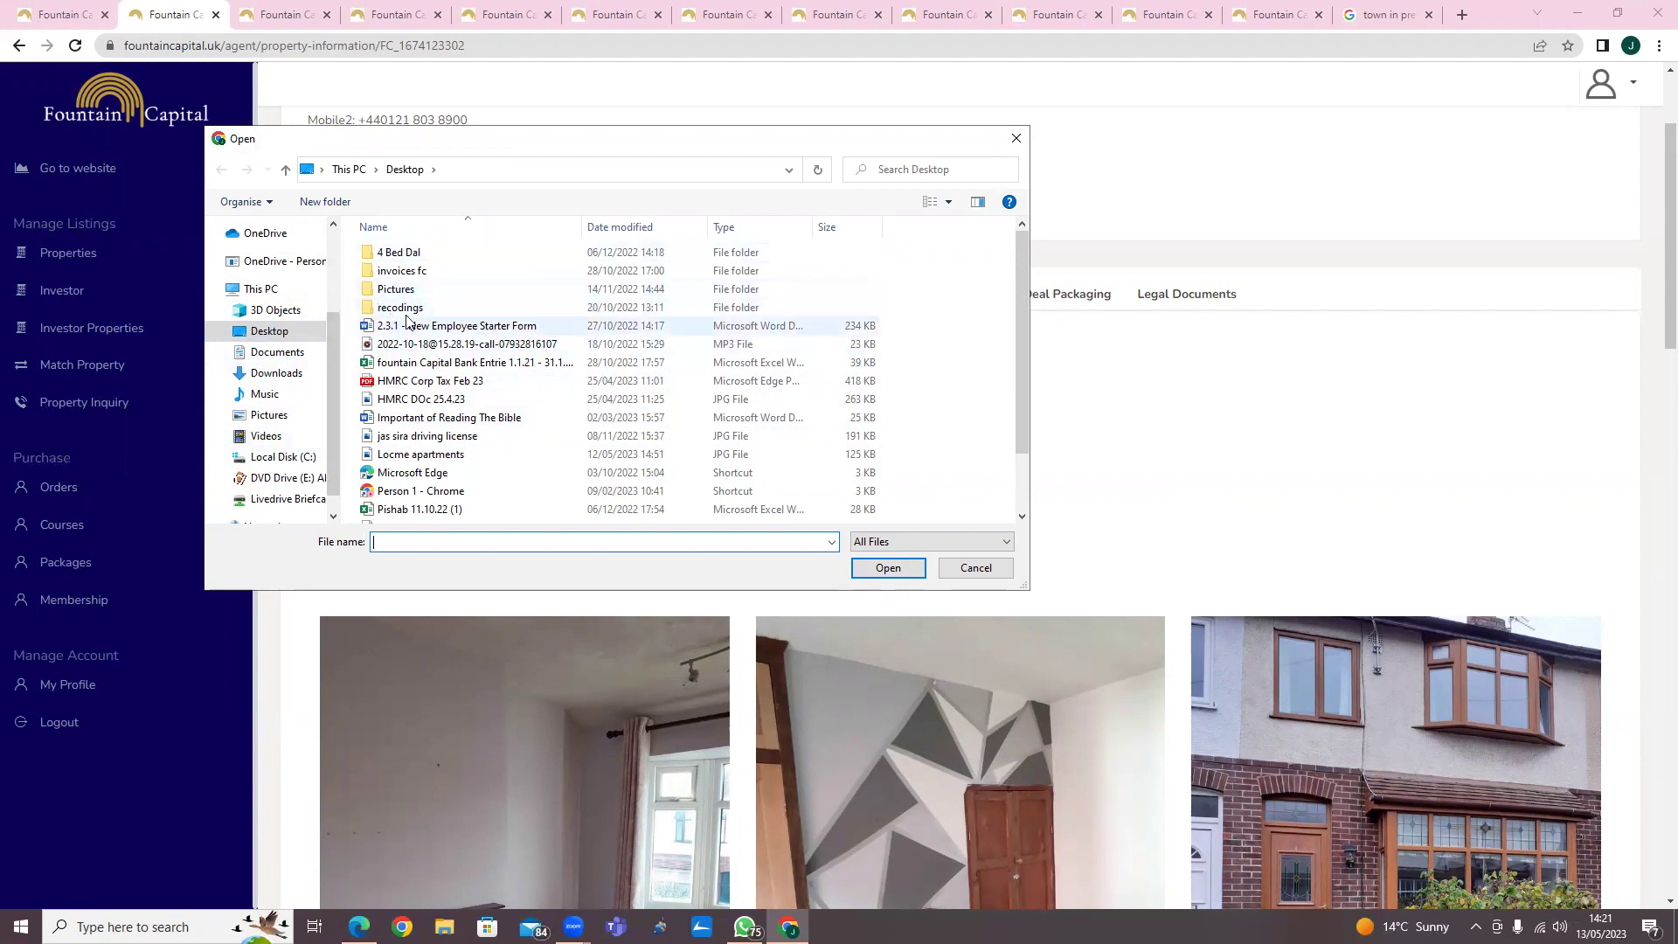
{"action": "left_click", "coordinate": [1015, 138]}
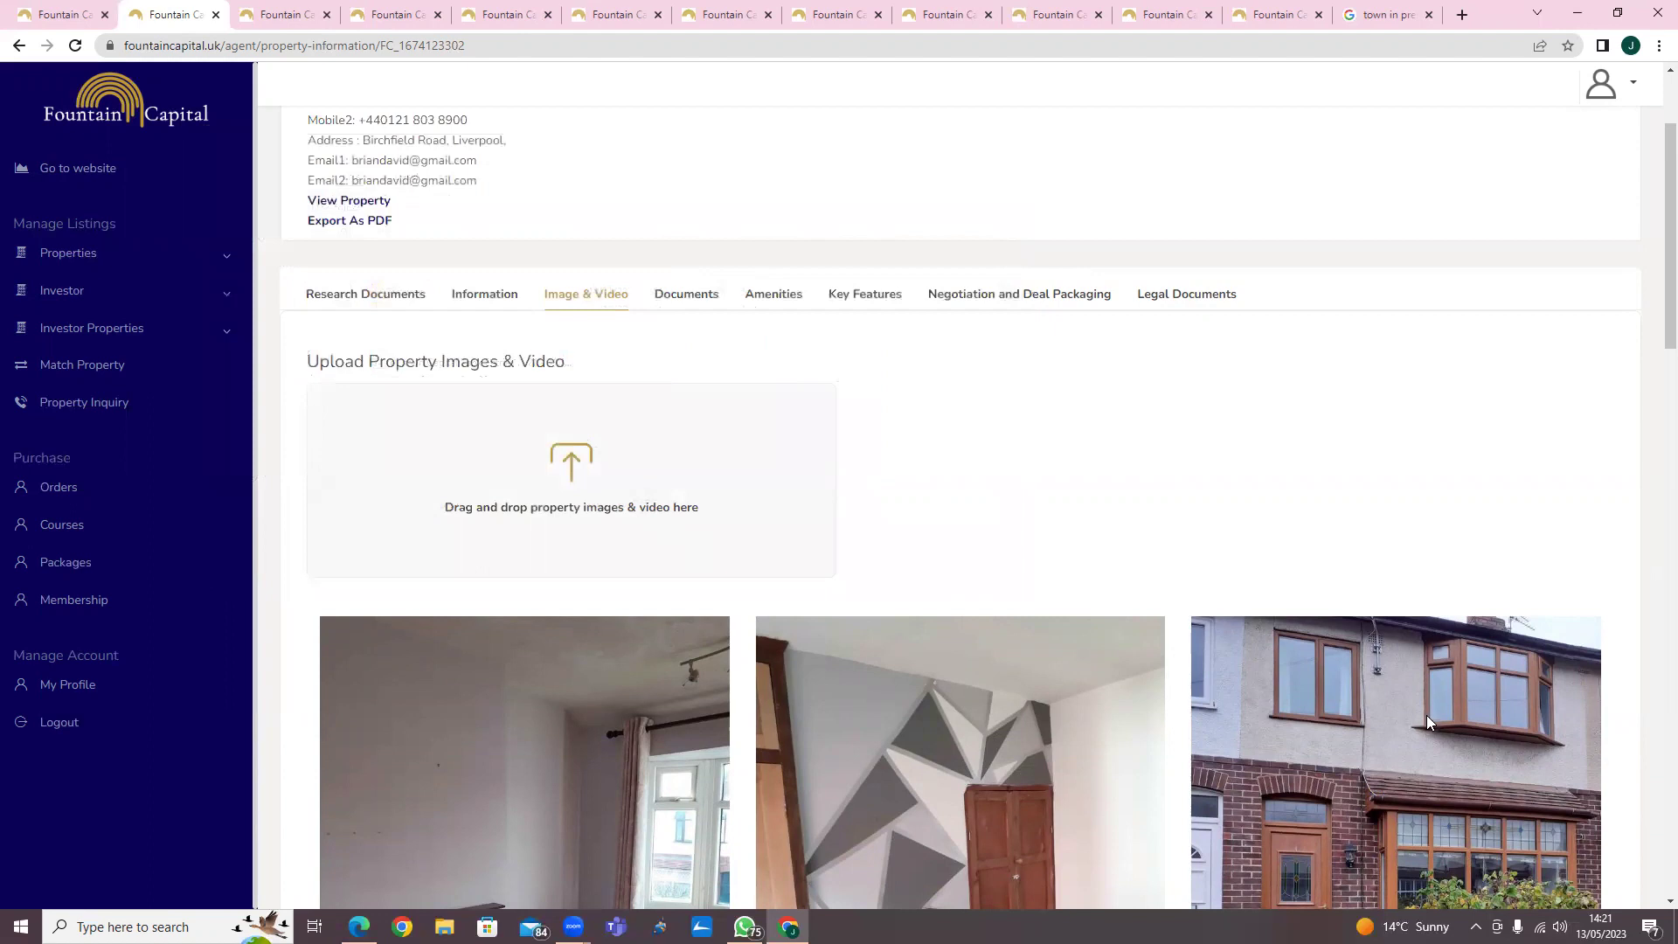
View the listing photos on the public deals page, then return to the portal's Documents tab
{"action": "scroll", "coordinate": [1424, 719], "scroll_direction": "down", "scroll_amount": 2}
{"action": "scroll", "coordinate": [1180, 680], "scroll_direction": "down", "scroll_amount": 4}
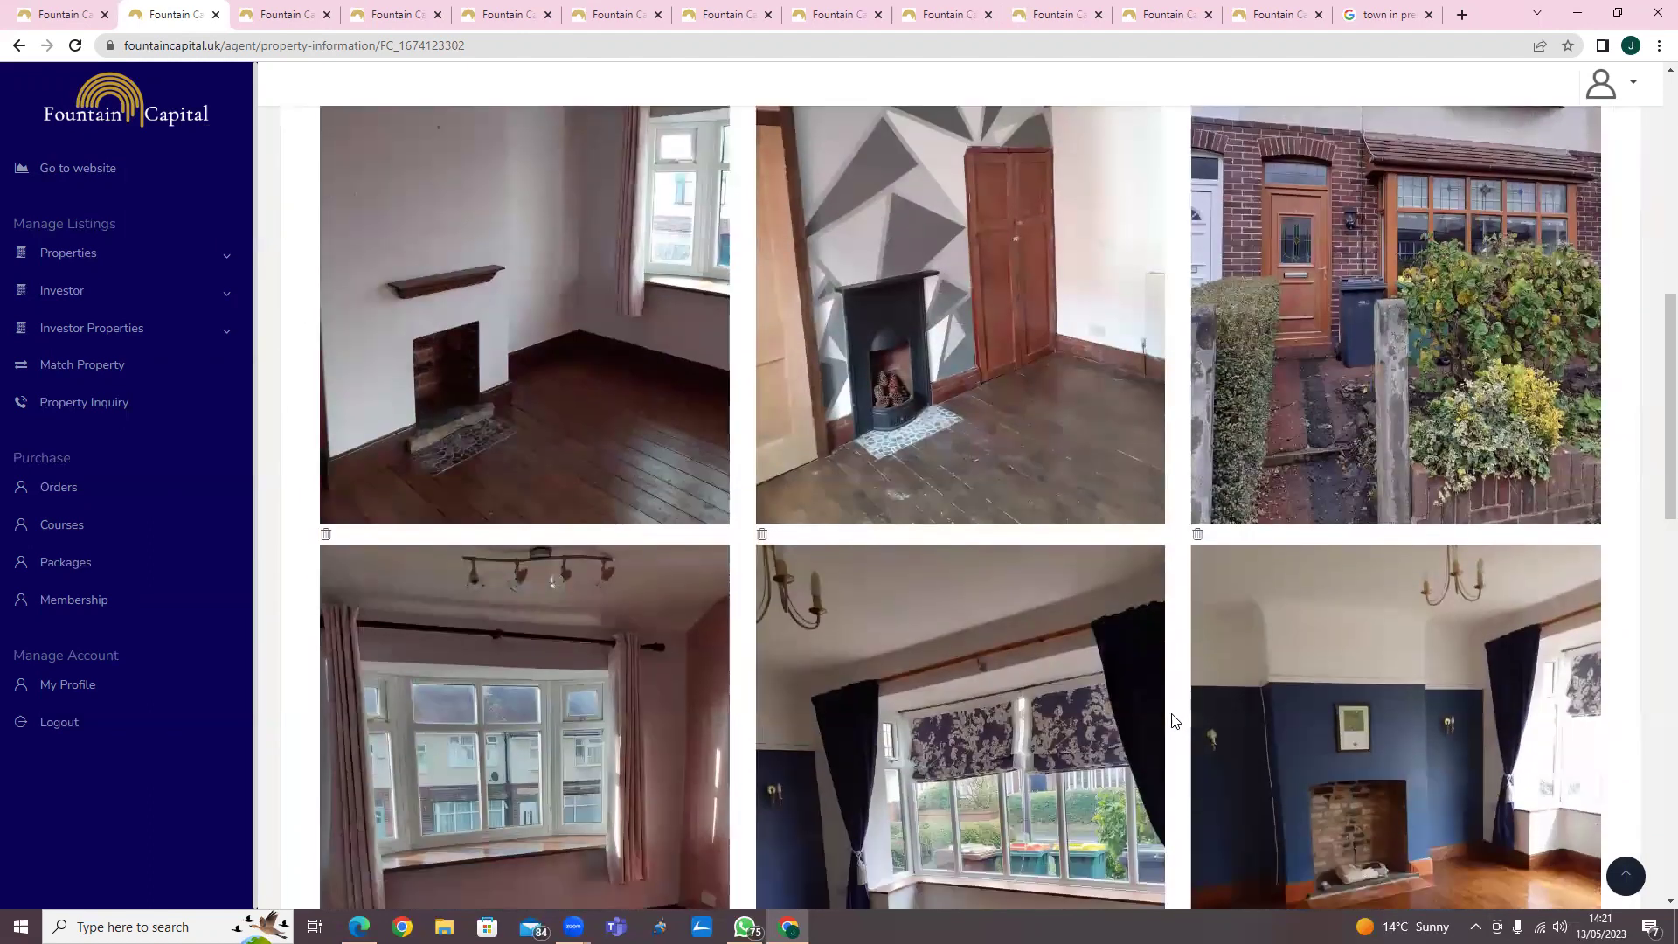
{"action": "left_click", "coordinate": [765, 559]}
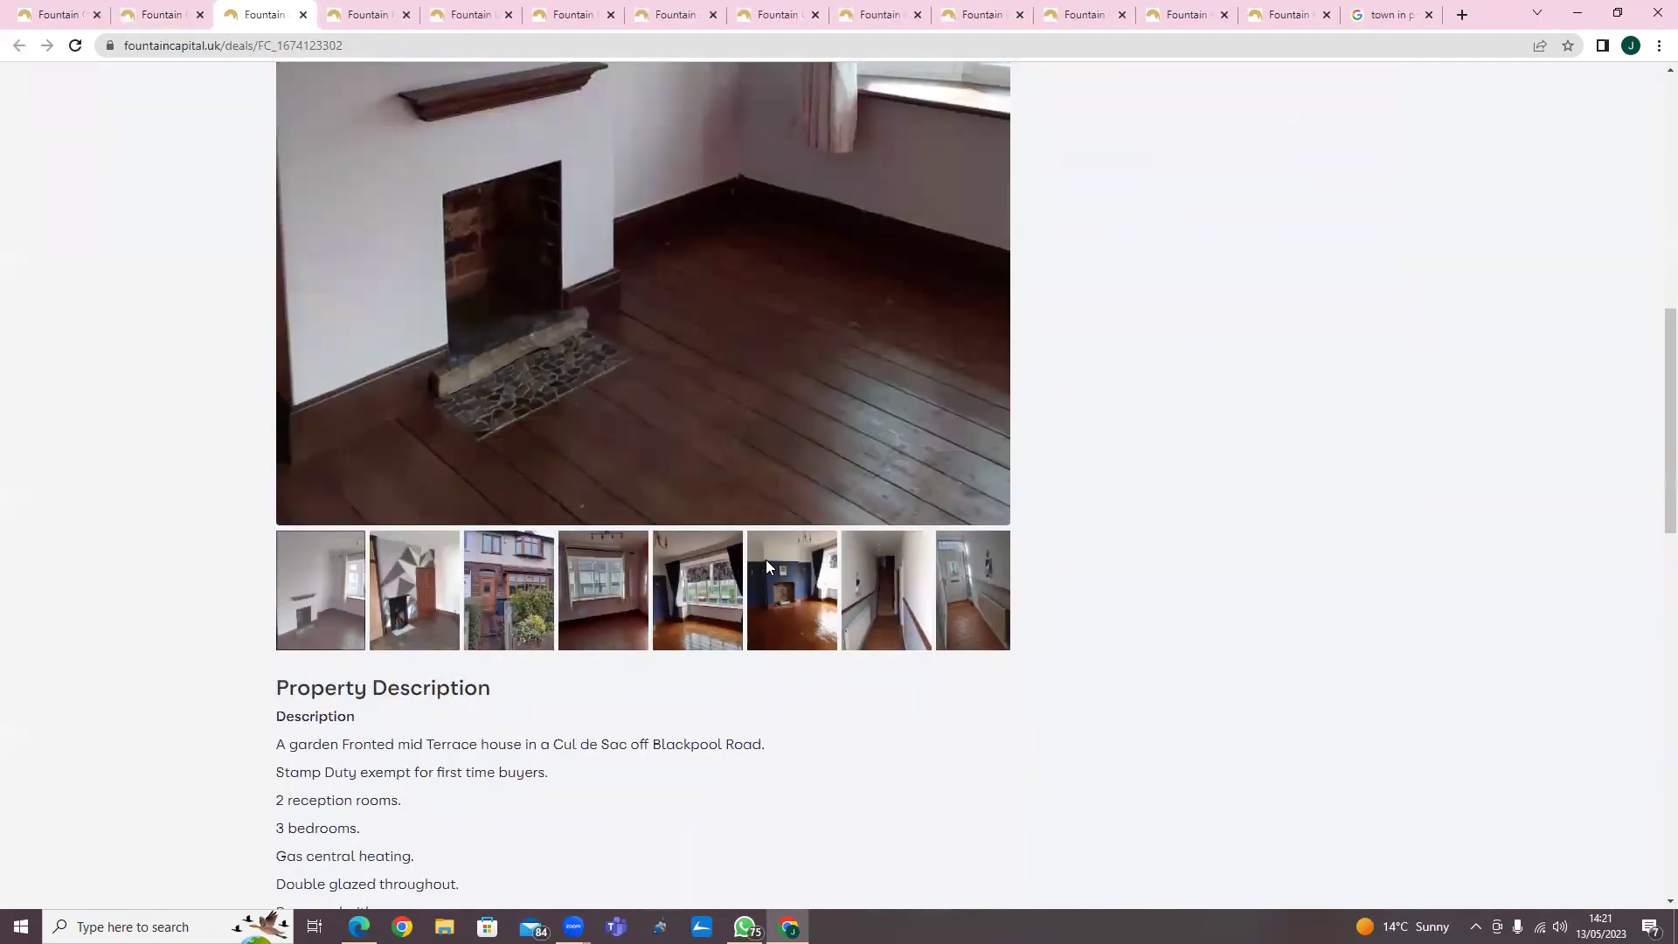
{"action": "scroll", "coordinate": [765, 563], "scroll_direction": "down", "scroll_amount": 4}
{"action": "scroll", "coordinate": [481, 553], "scroll_direction": "up", "scroll_amount": 5}
{"action": "scroll", "coordinate": [979, 638], "scroll_direction": "up", "scroll_amount": 2}
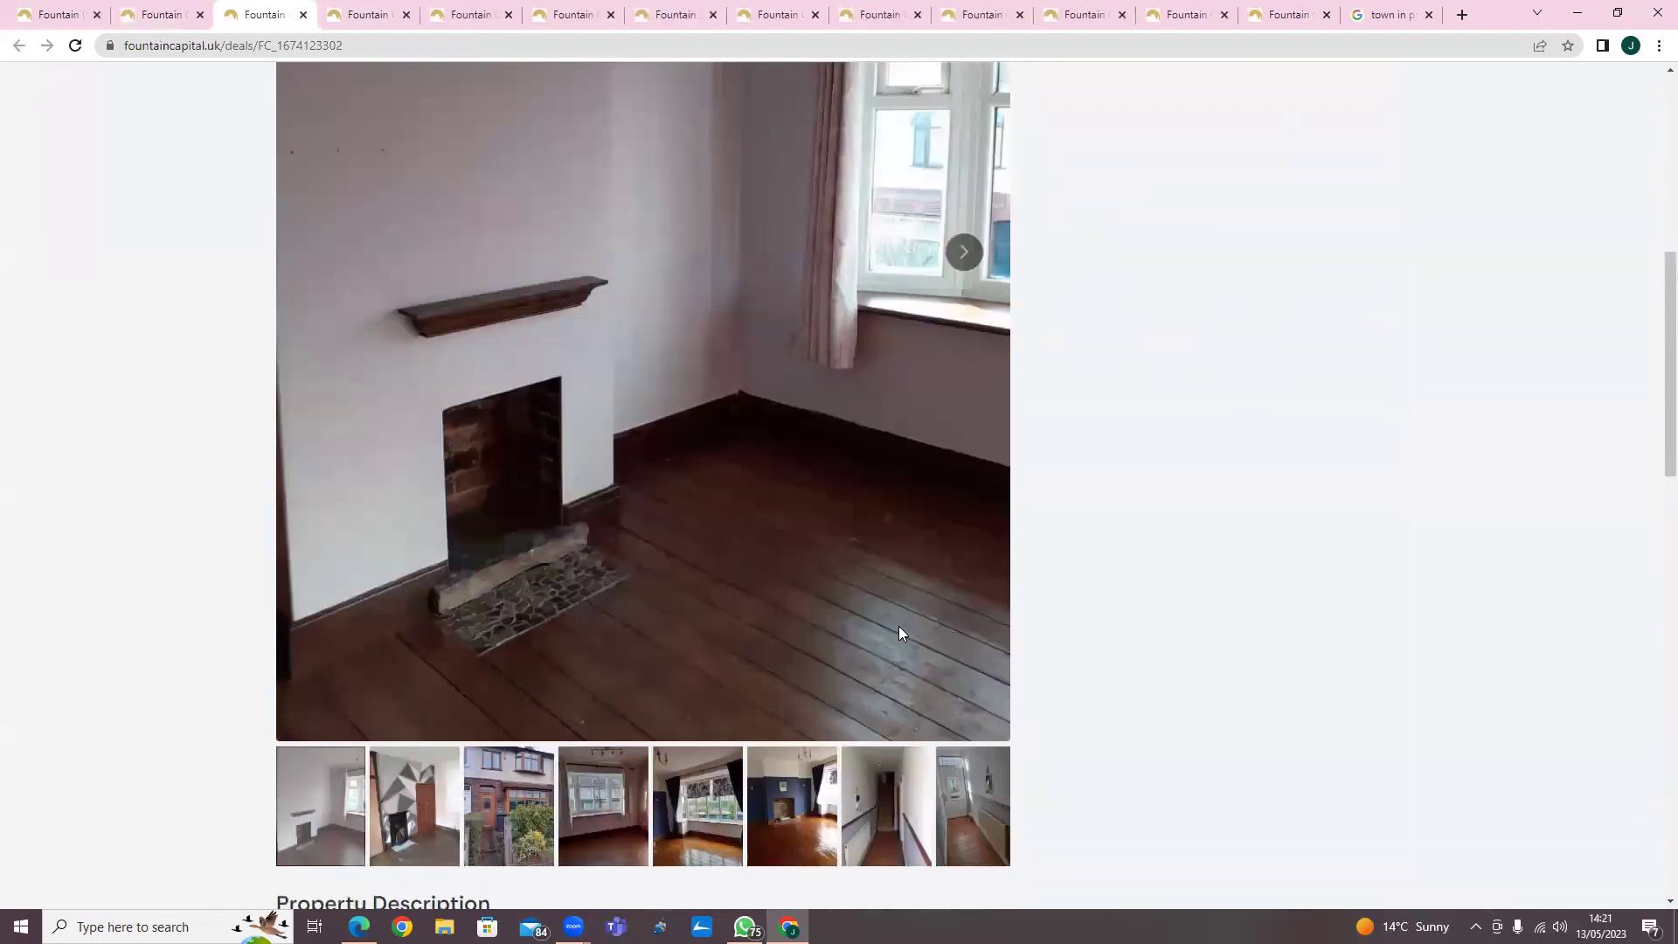
{"action": "key", "text": "ctrl+shift+Tab"}
{"action": "left_click", "coordinate": [686, 472]}
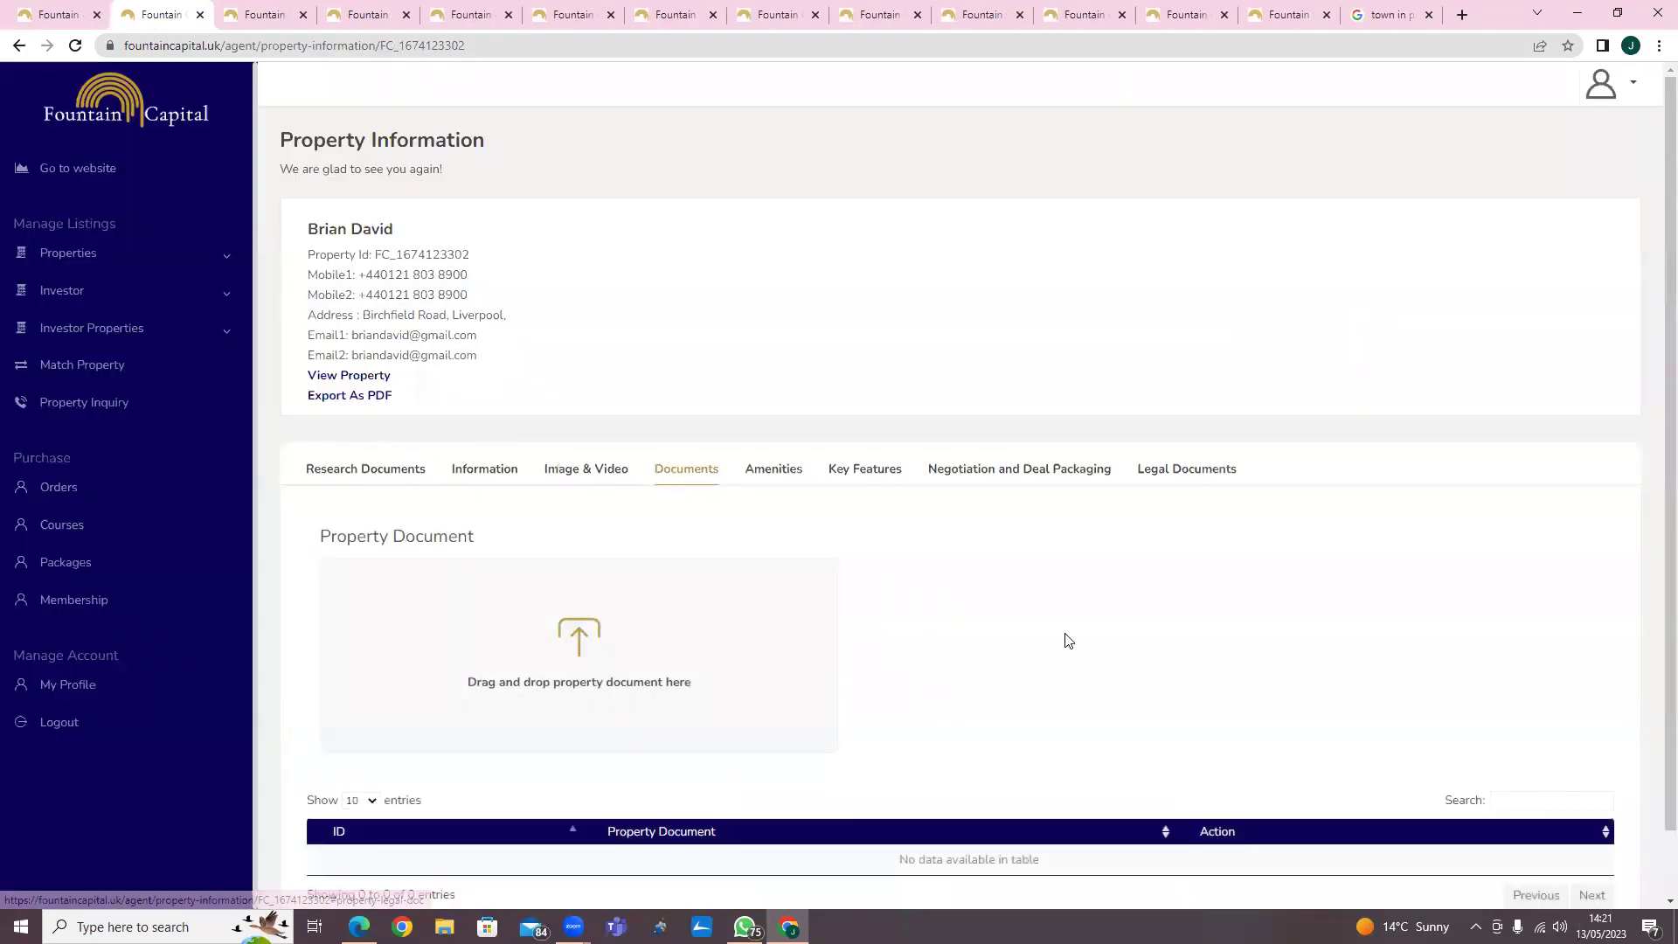
Scroll past the empty document table and view Amenities travel times, like Station 5 min walk
{"action": "scroll", "coordinate": [1068, 640], "scroll_direction": "down", "scroll_amount": 1}
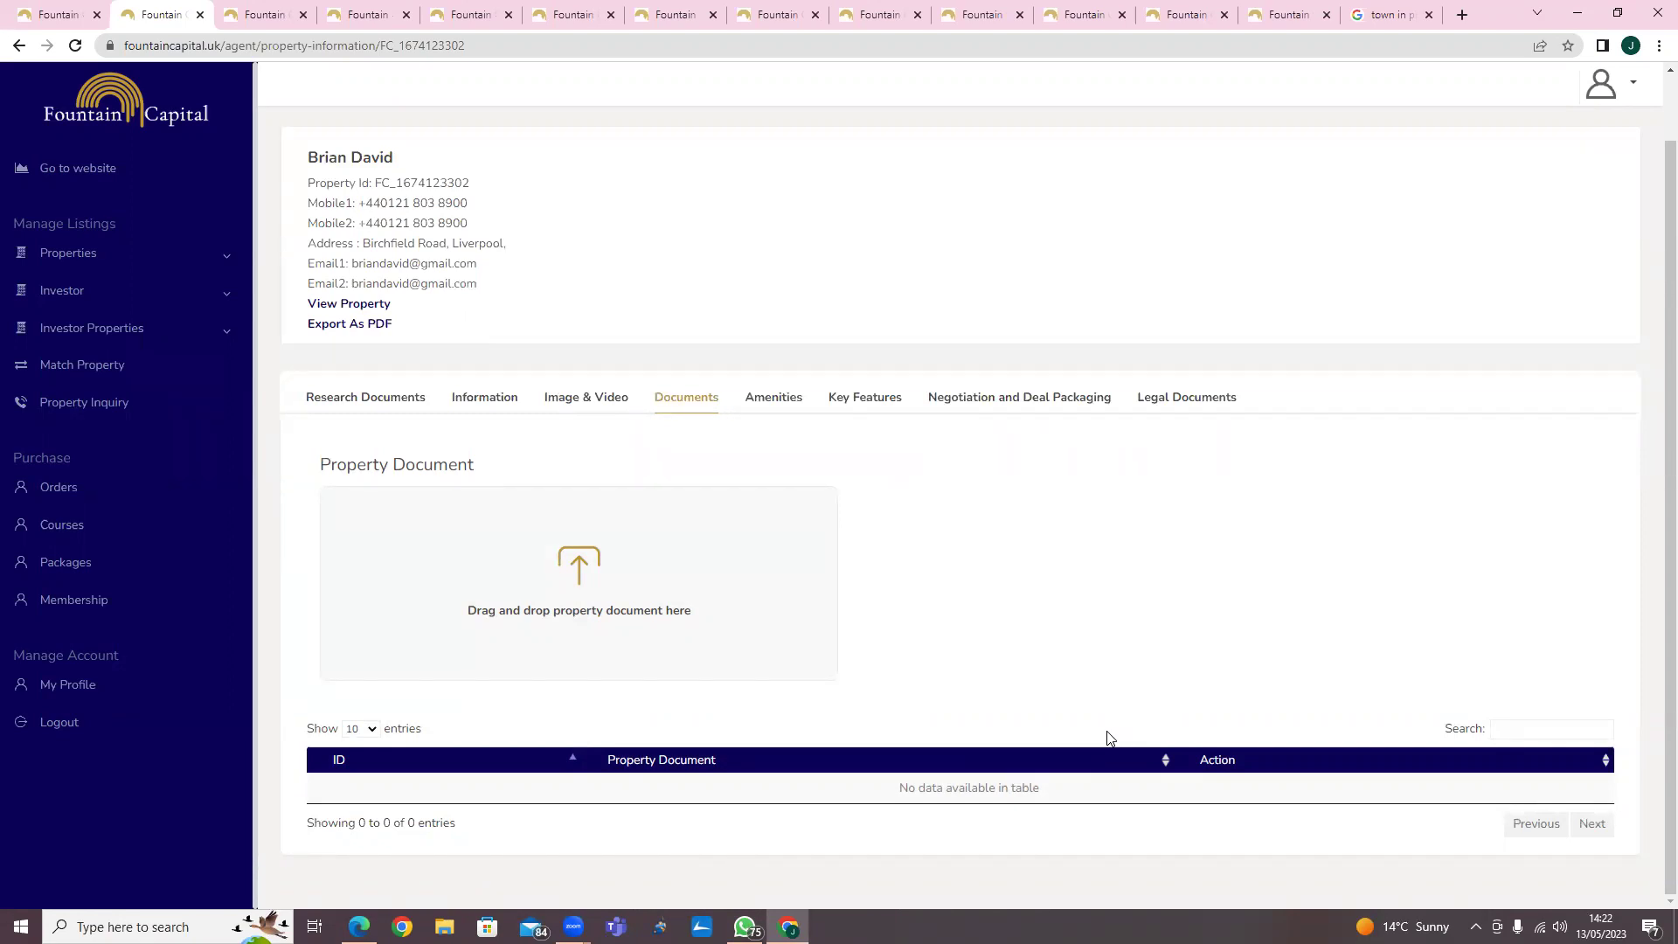
{"action": "left_click", "coordinate": [773, 396]}
{"action": "scroll", "coordinate": [809, 480], "scroll_direction": "down", "scroll_amount": 1}
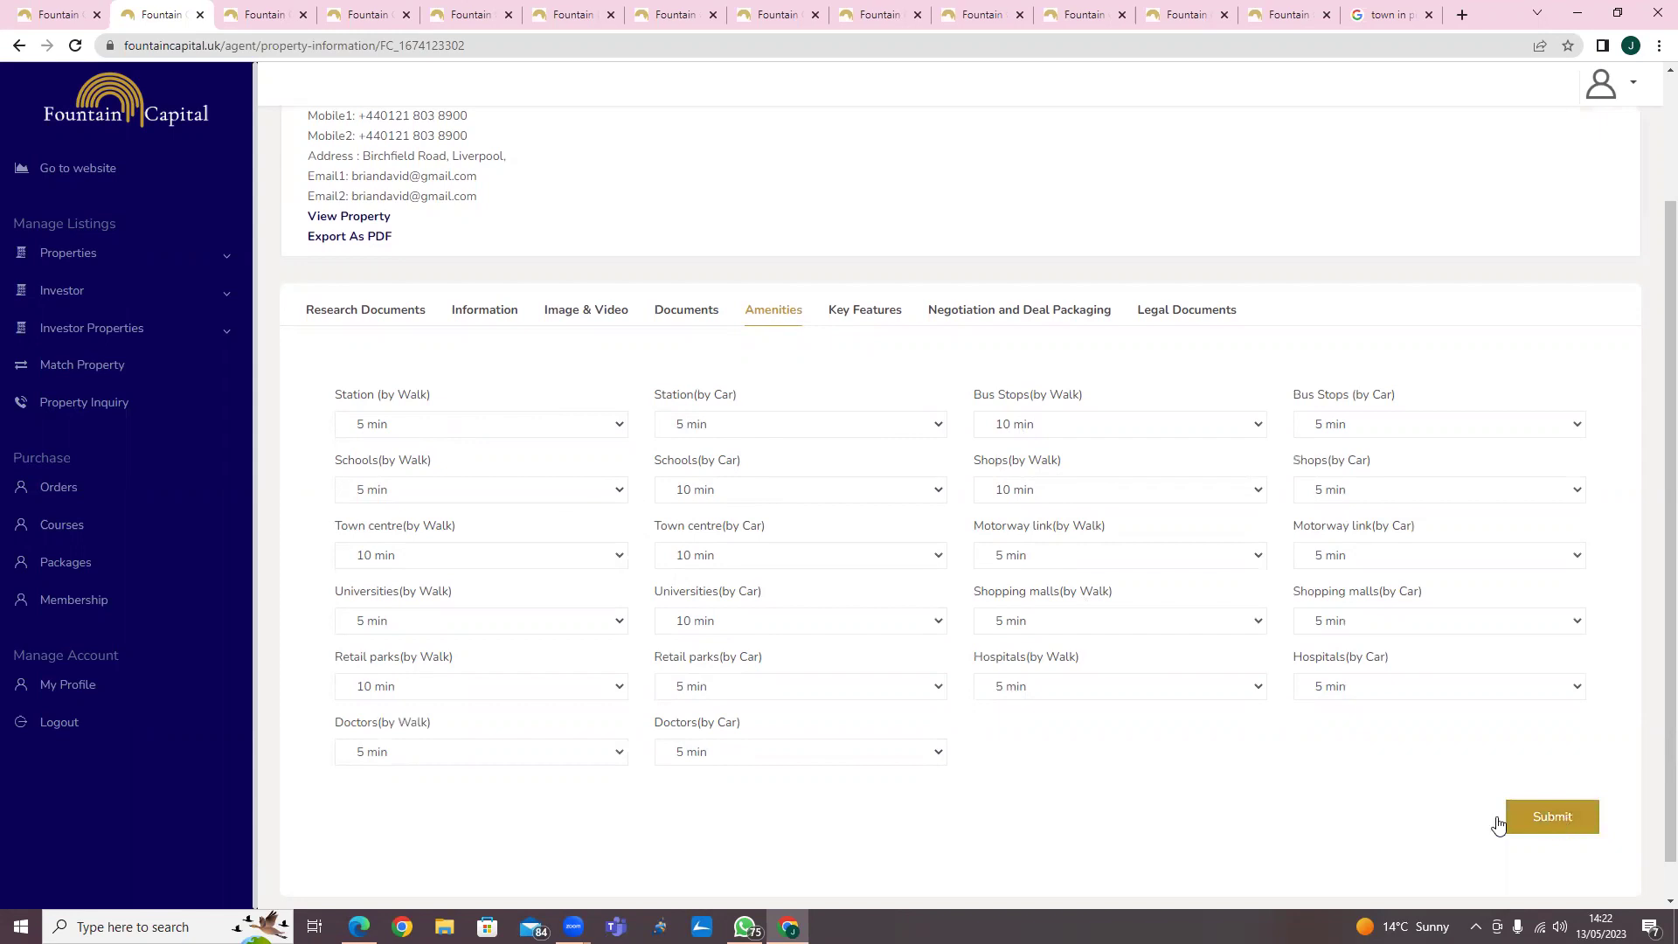
Show the Key Features tab with three bedrooms and one bathroom, each sized 1
{"action": "left_click", "coordinate": [871, 310]}
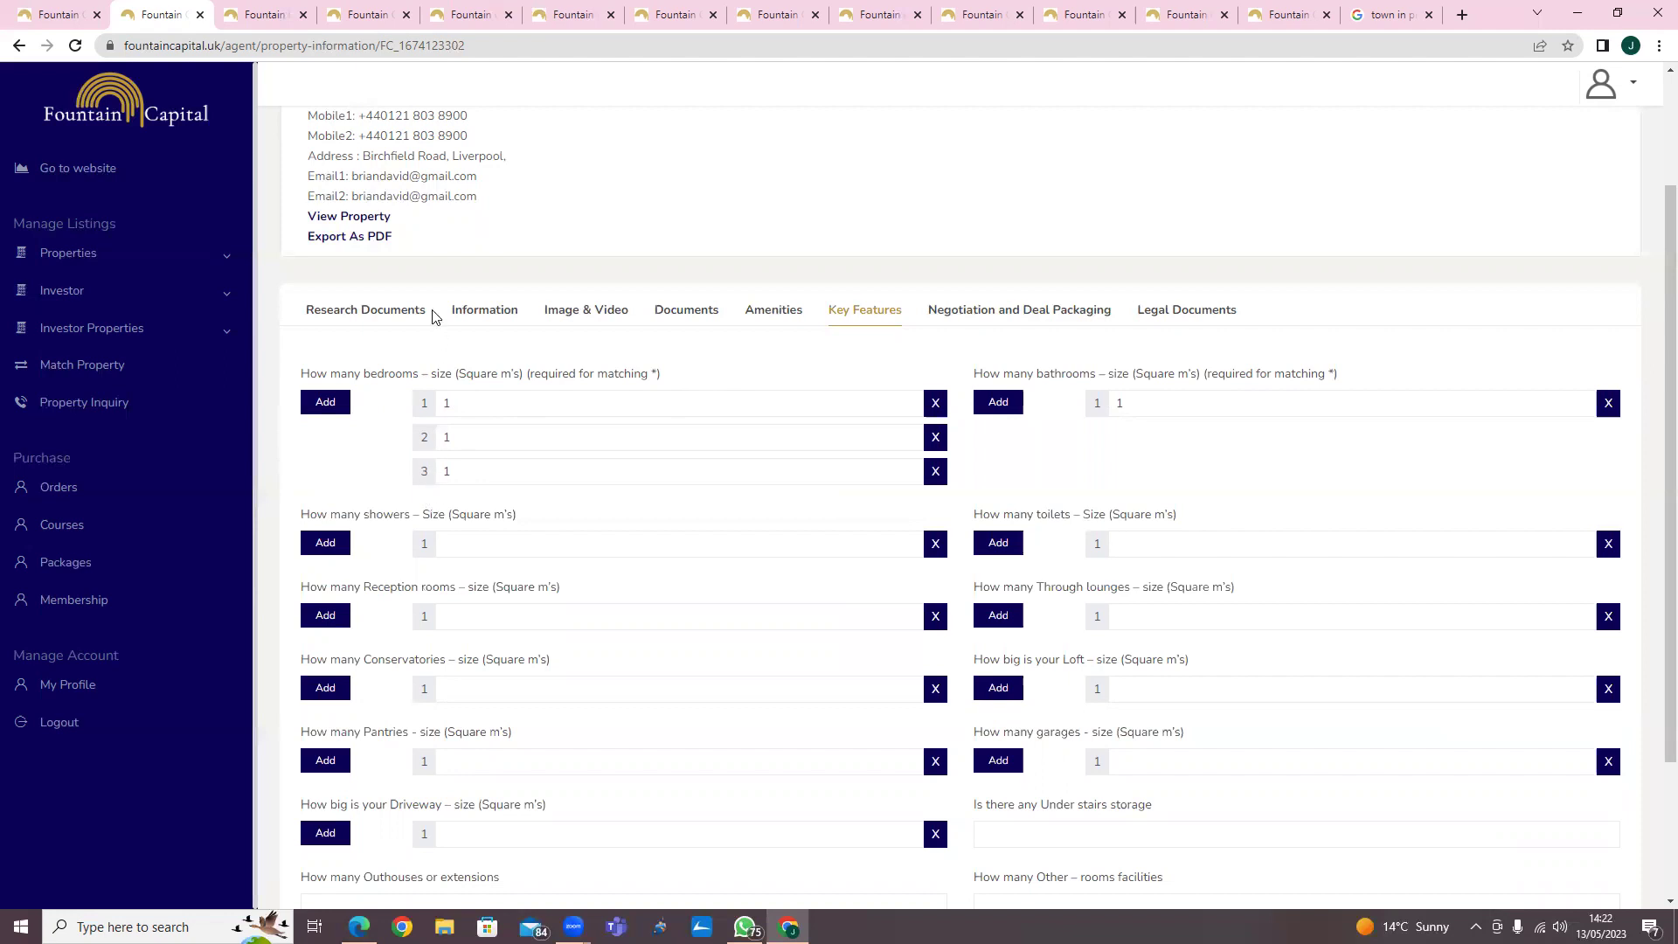
Preview the public listing page, then remove the third bedroom entry and submit Key Features
{"action": "left_click", "coordinate": [375, 219]}
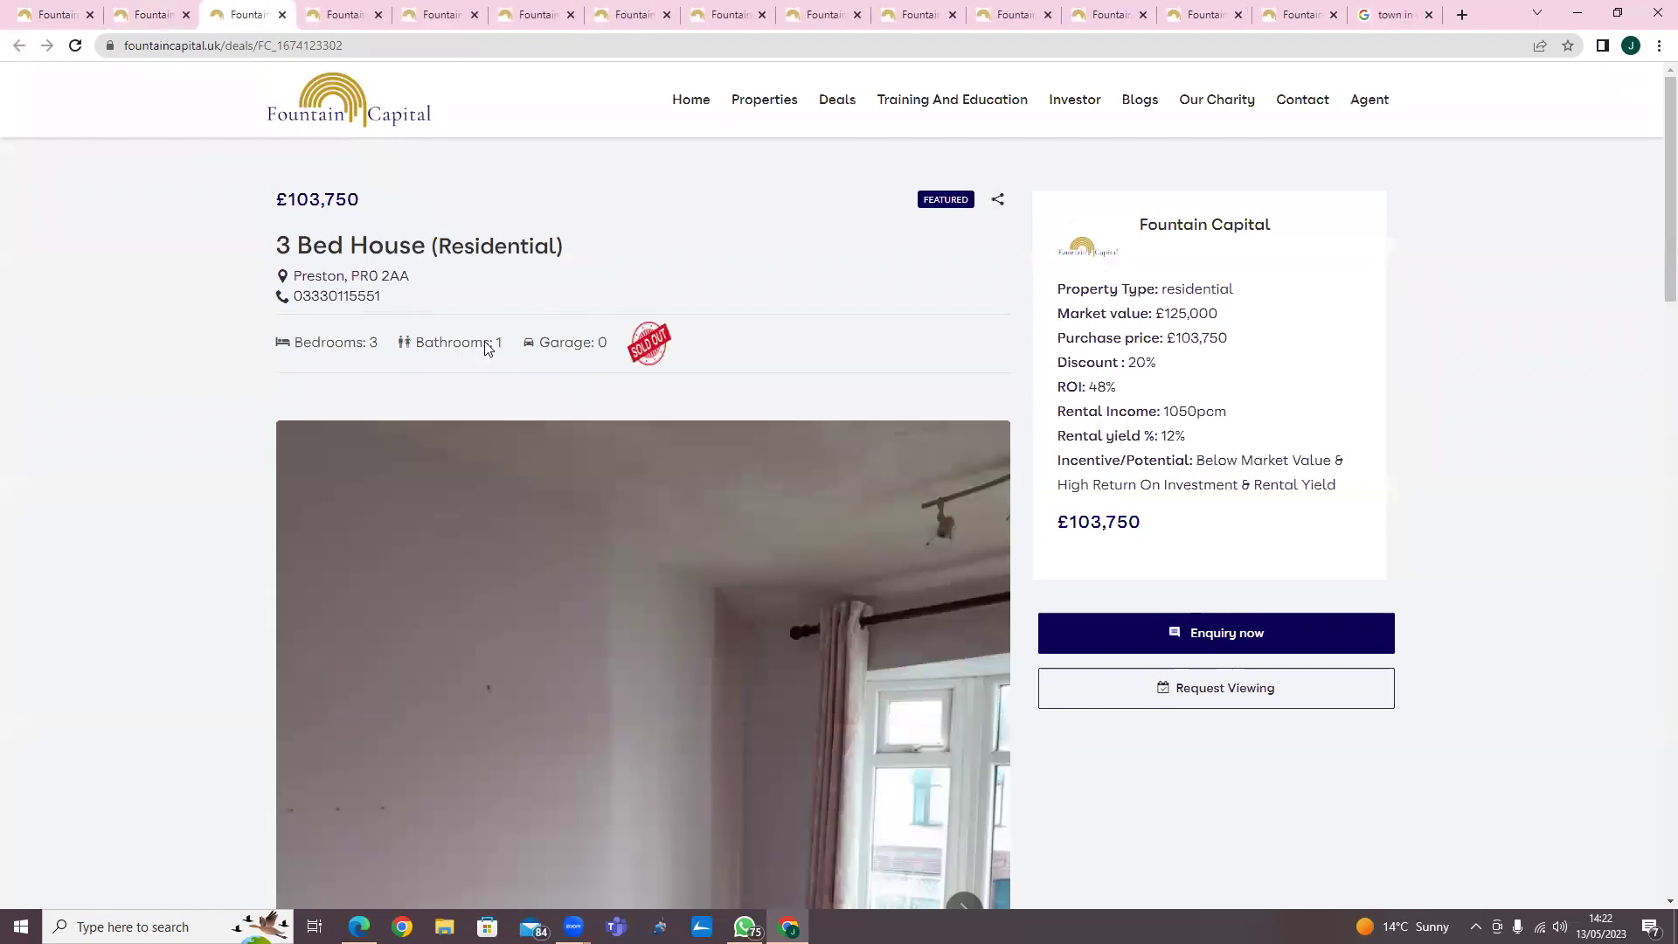
{"action": "left_click", "coordinate": [169, 22]}
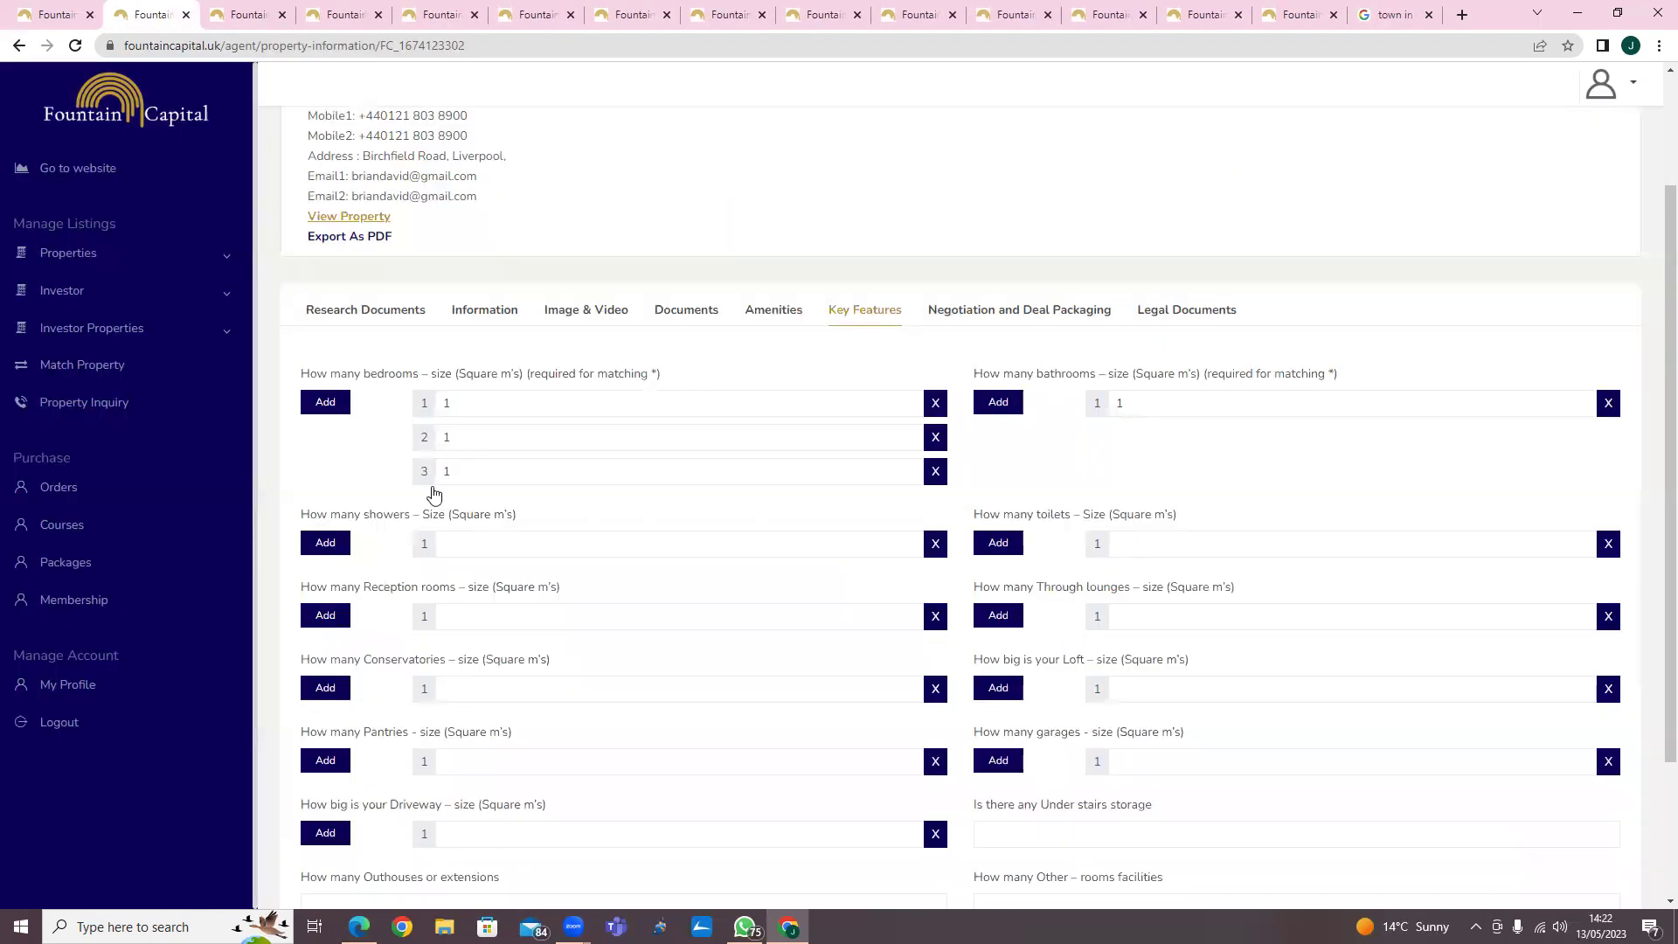
{"action": "left_click", "coordinate": [935, 471]}
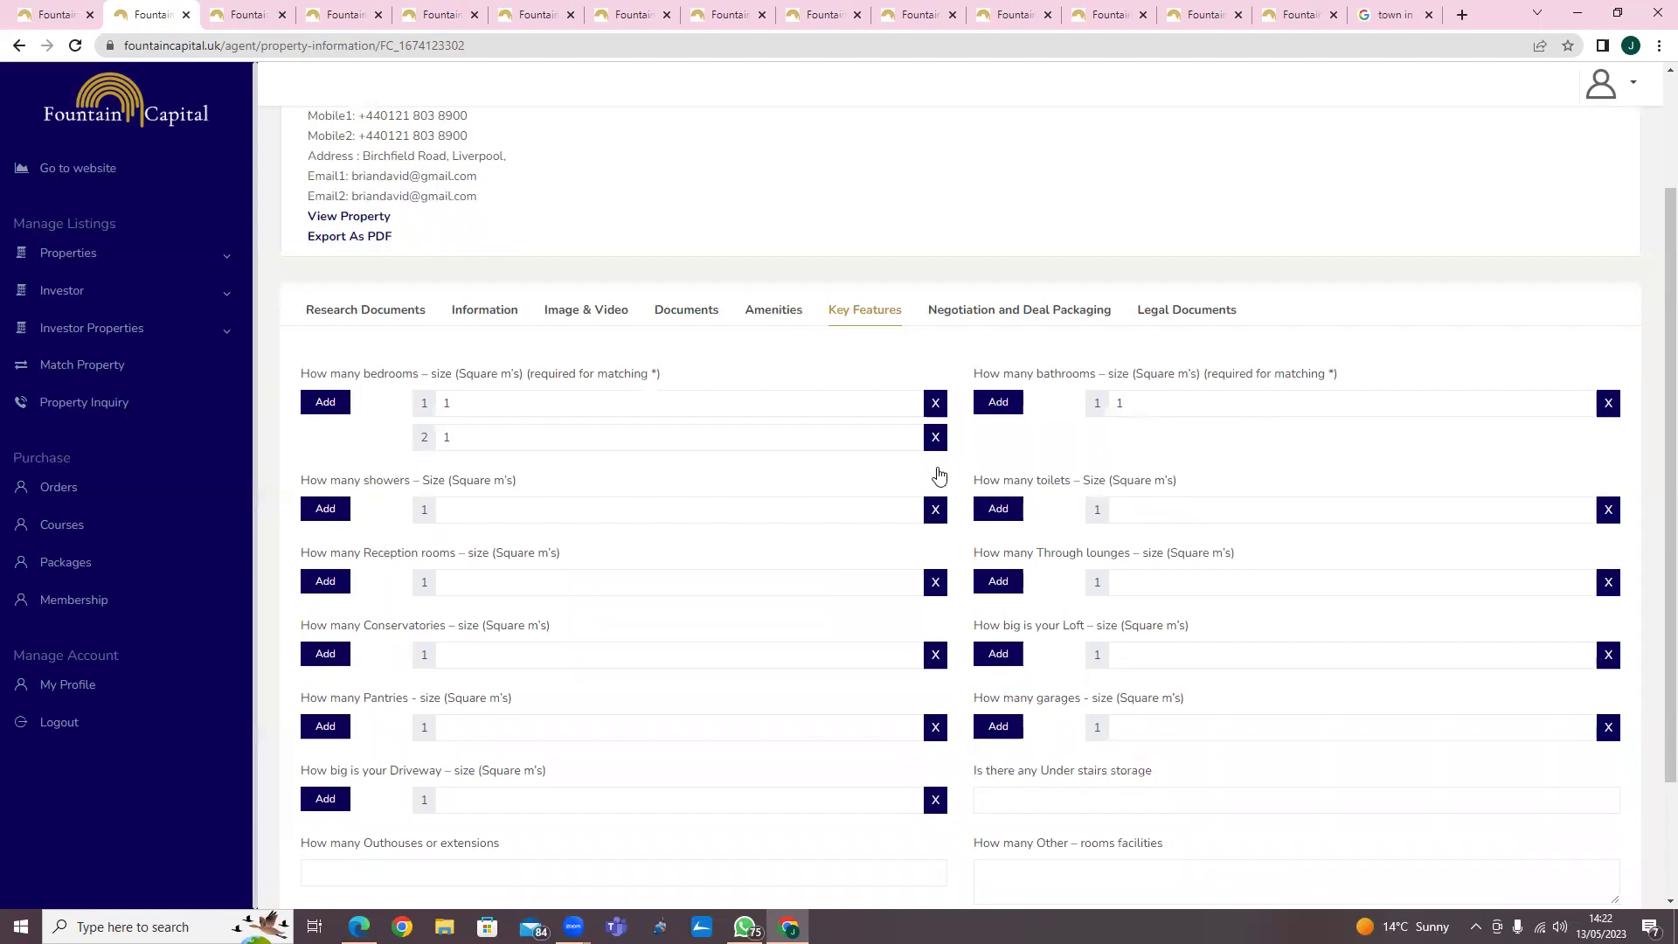
{"action": "scroll", "coordinate": [1532, 801], "scroll_direction": "down", "scroll_amount": 2}
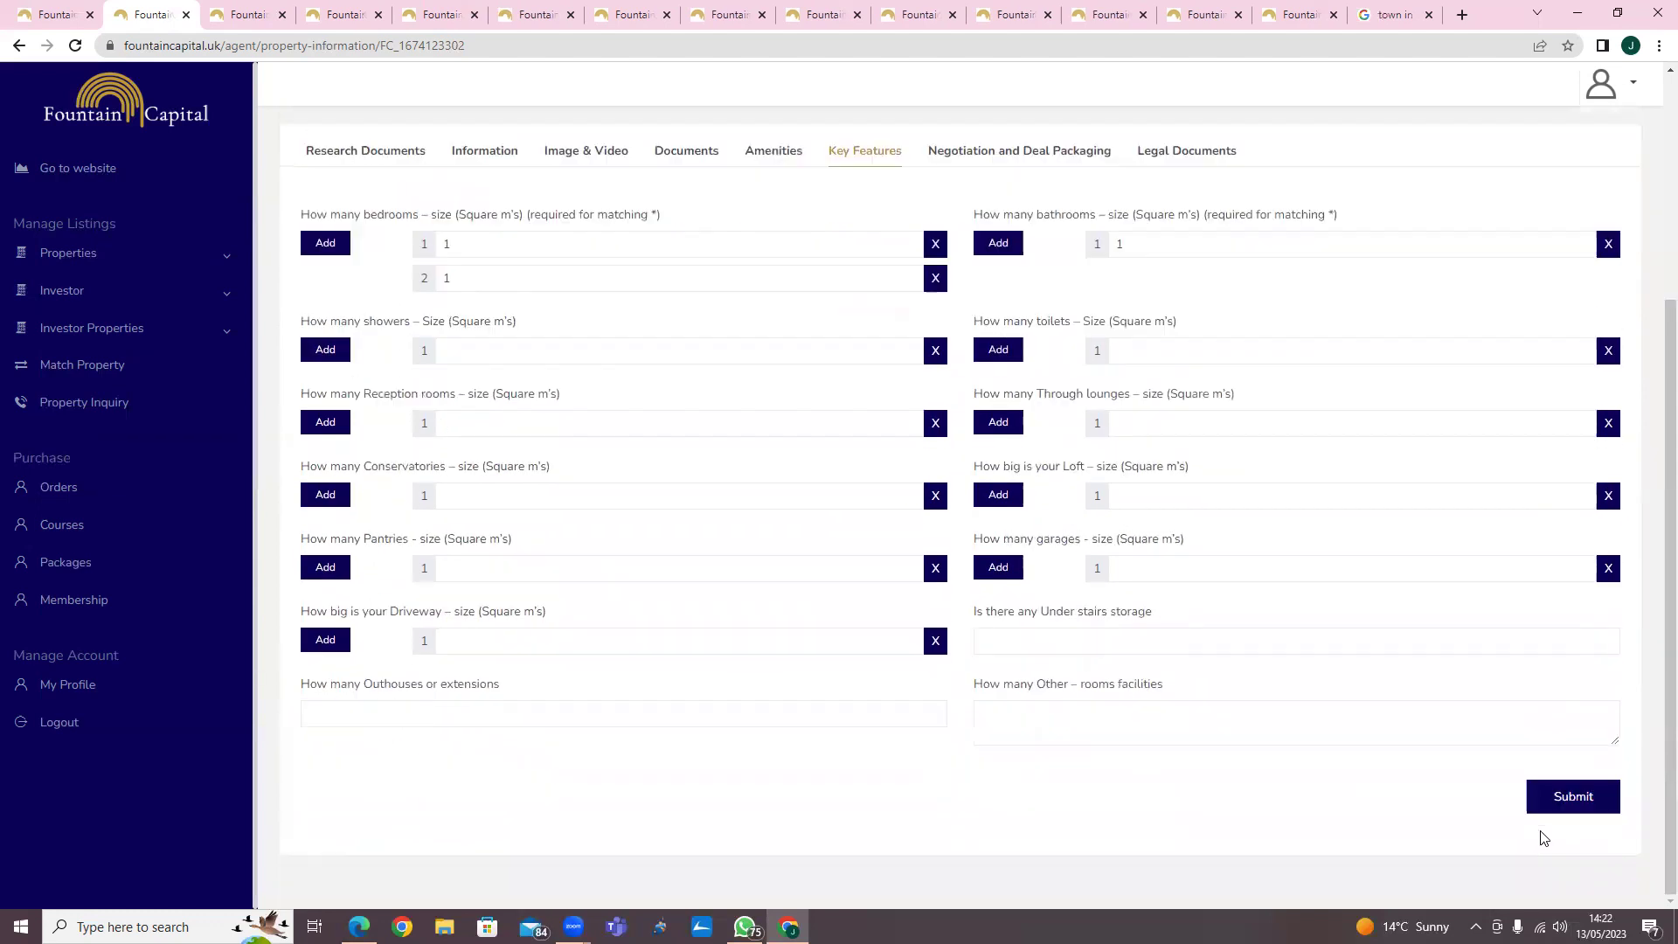
{"action": "left_click", "coordinate": [1564, 796]}
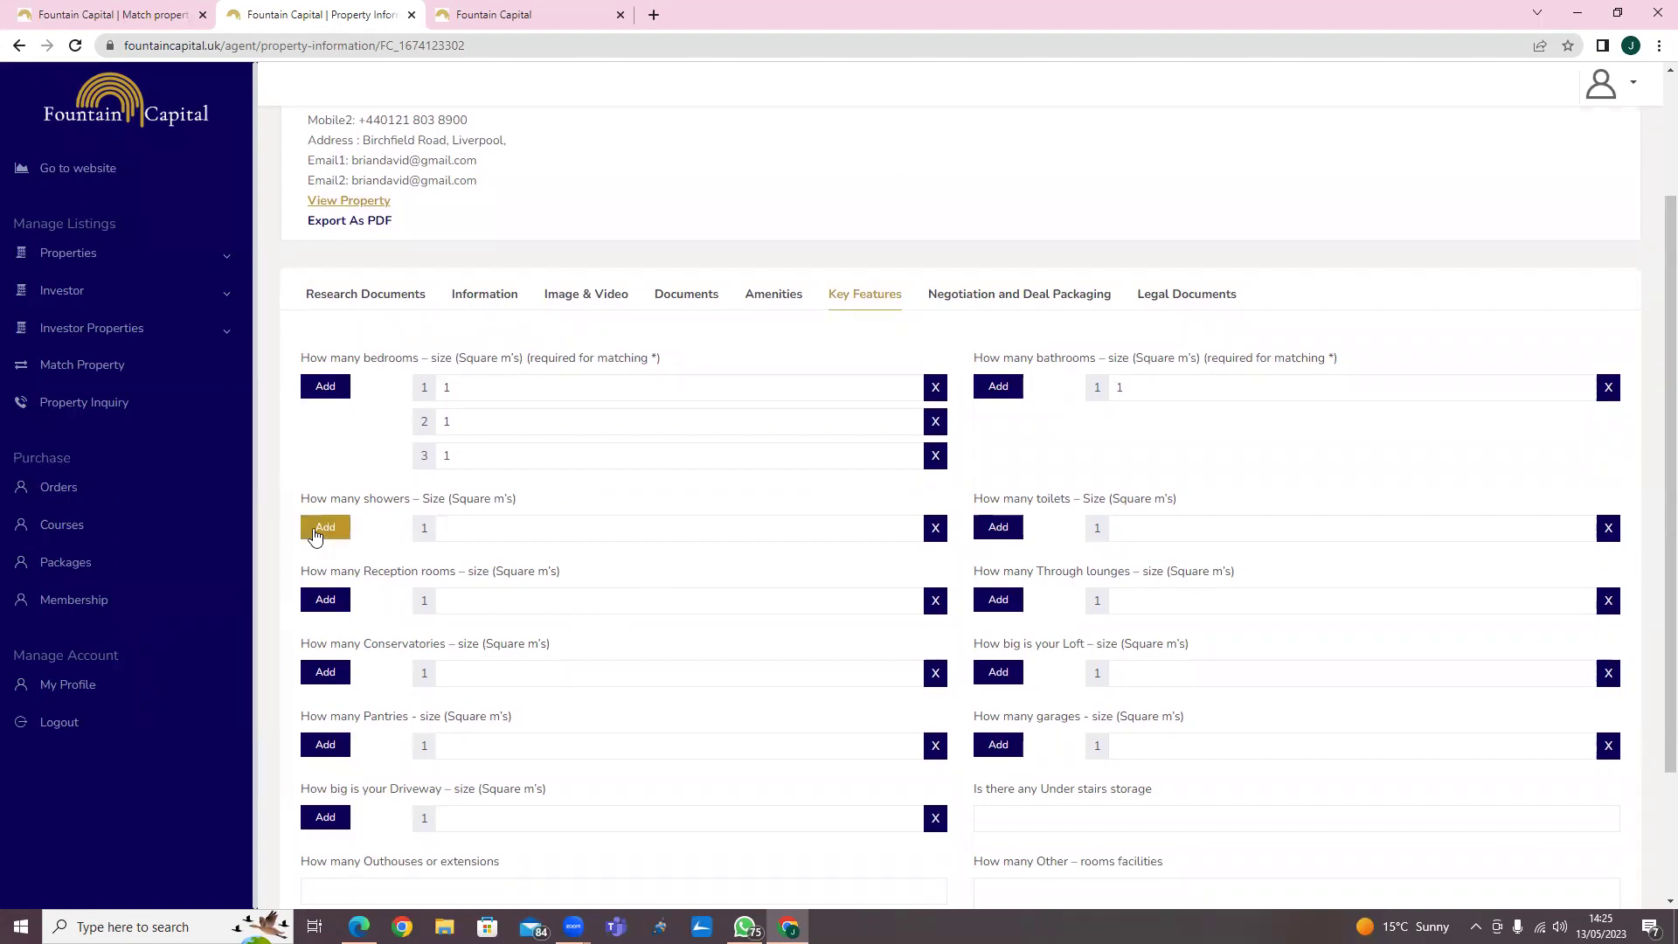
Add and remove an extra shower row, try another conservatory entry, and save Key Features
{"action": "left_click", "coordinate": [316, 533]}
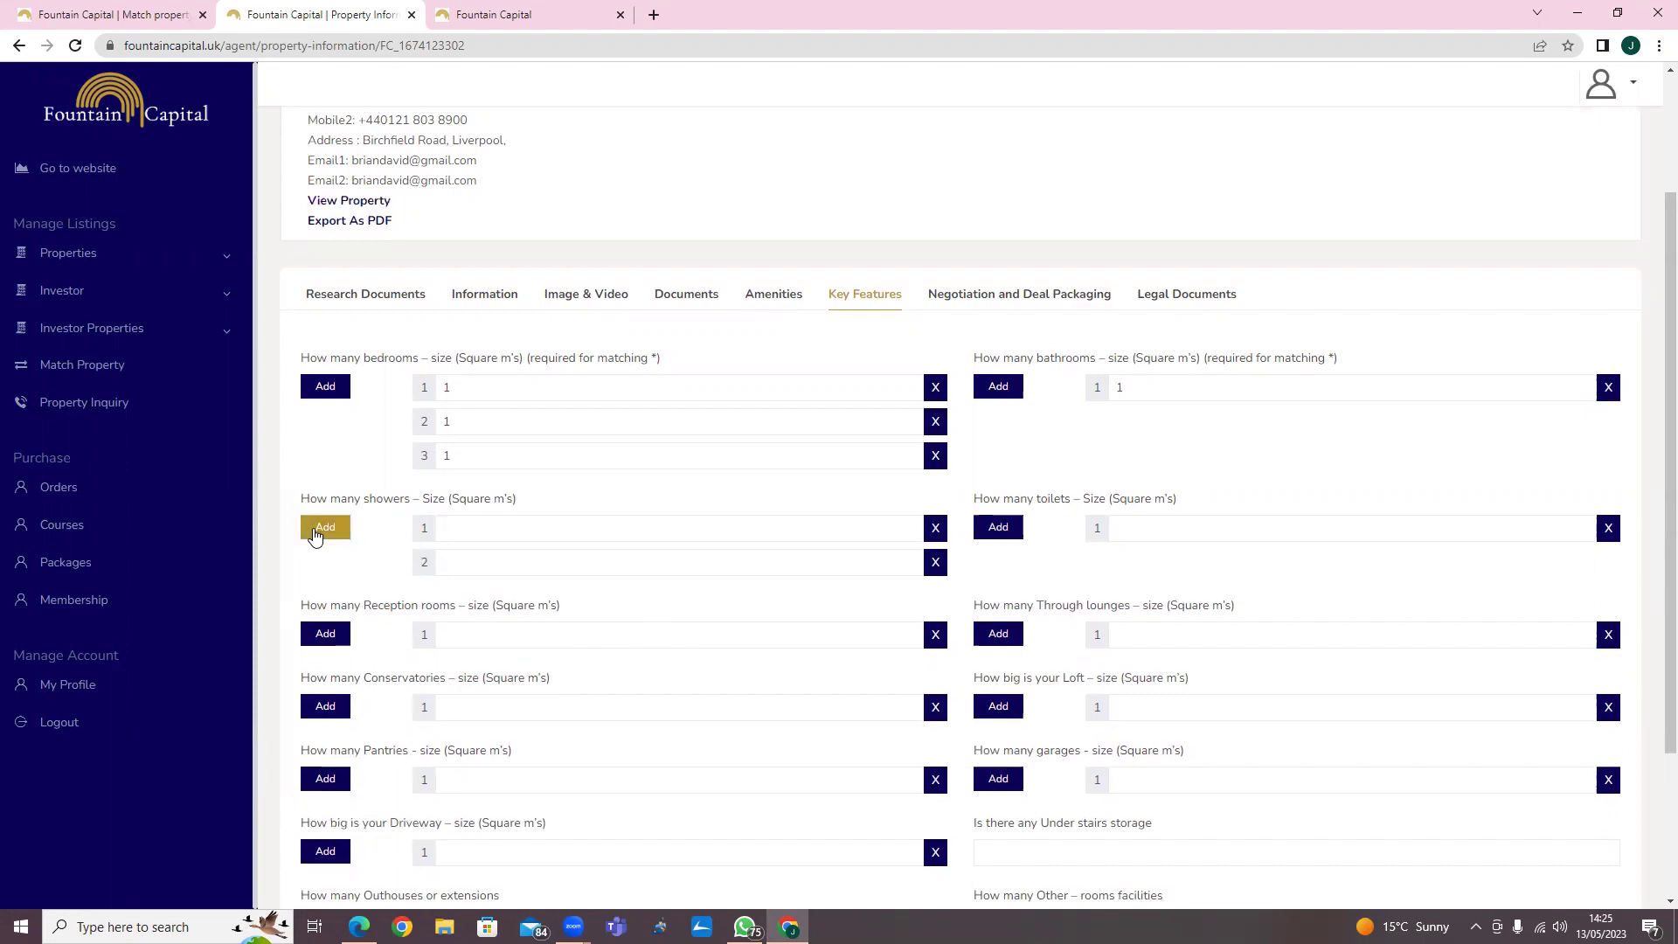
{"action": "left_click", "coordinate": [937, 564]}
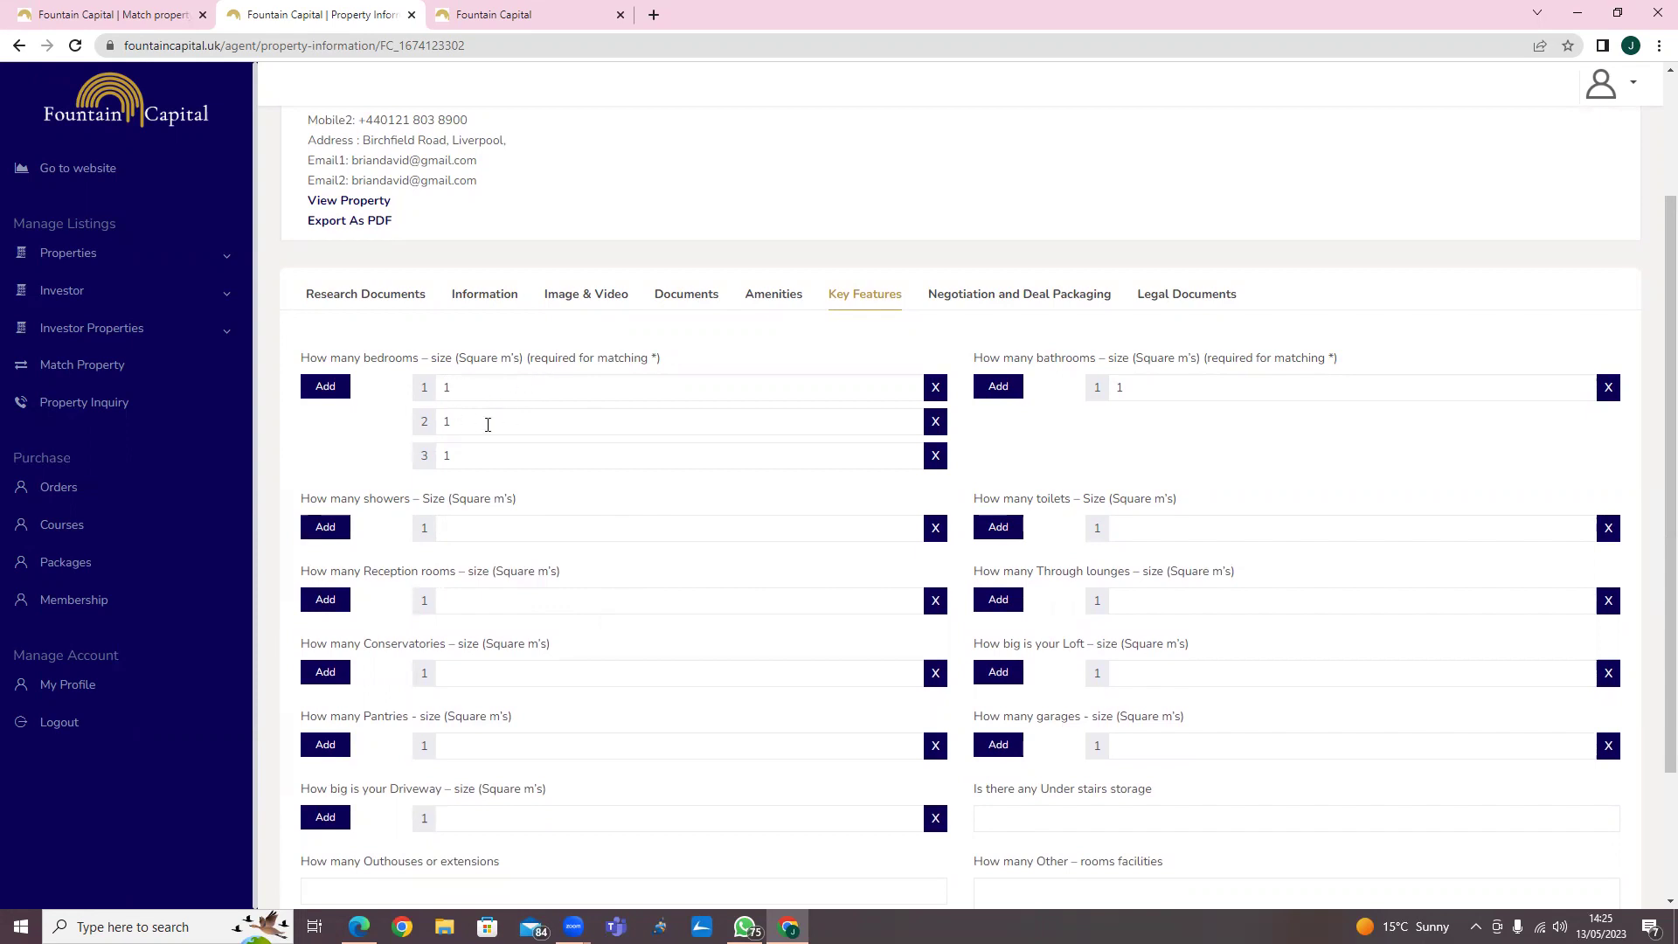
{"action": "scroll", "coordinate": [537, 626], "scroll_direction": "down", "scroll_amount": 2}
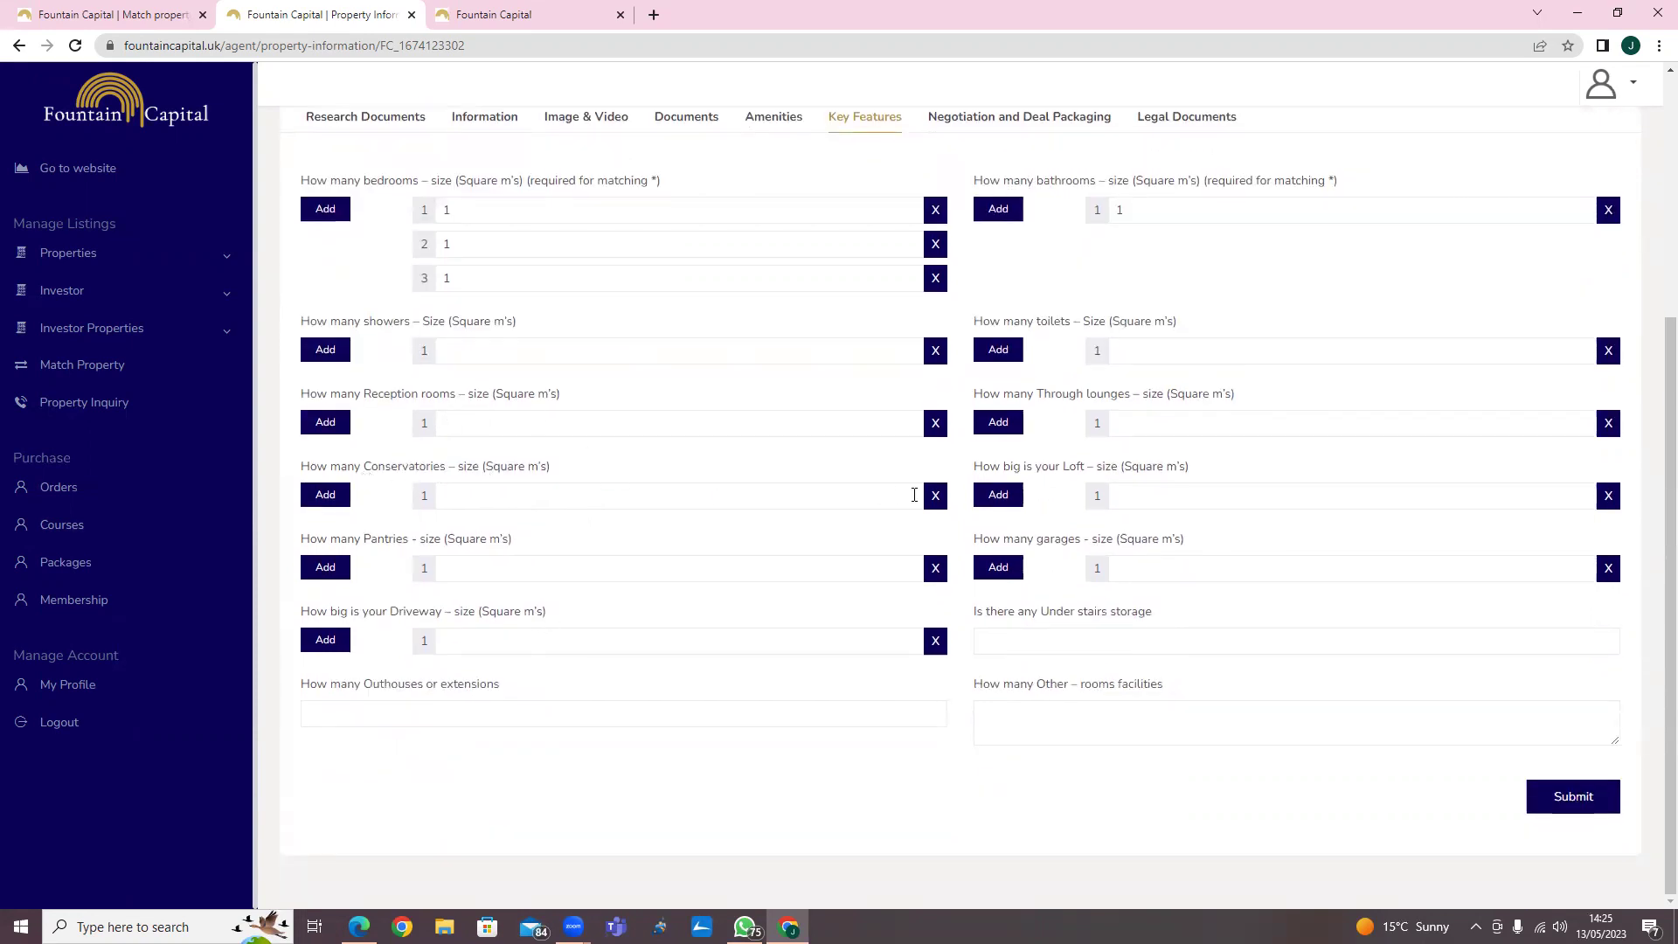
{"action": "left_click", "coordinate": [316, 498]}
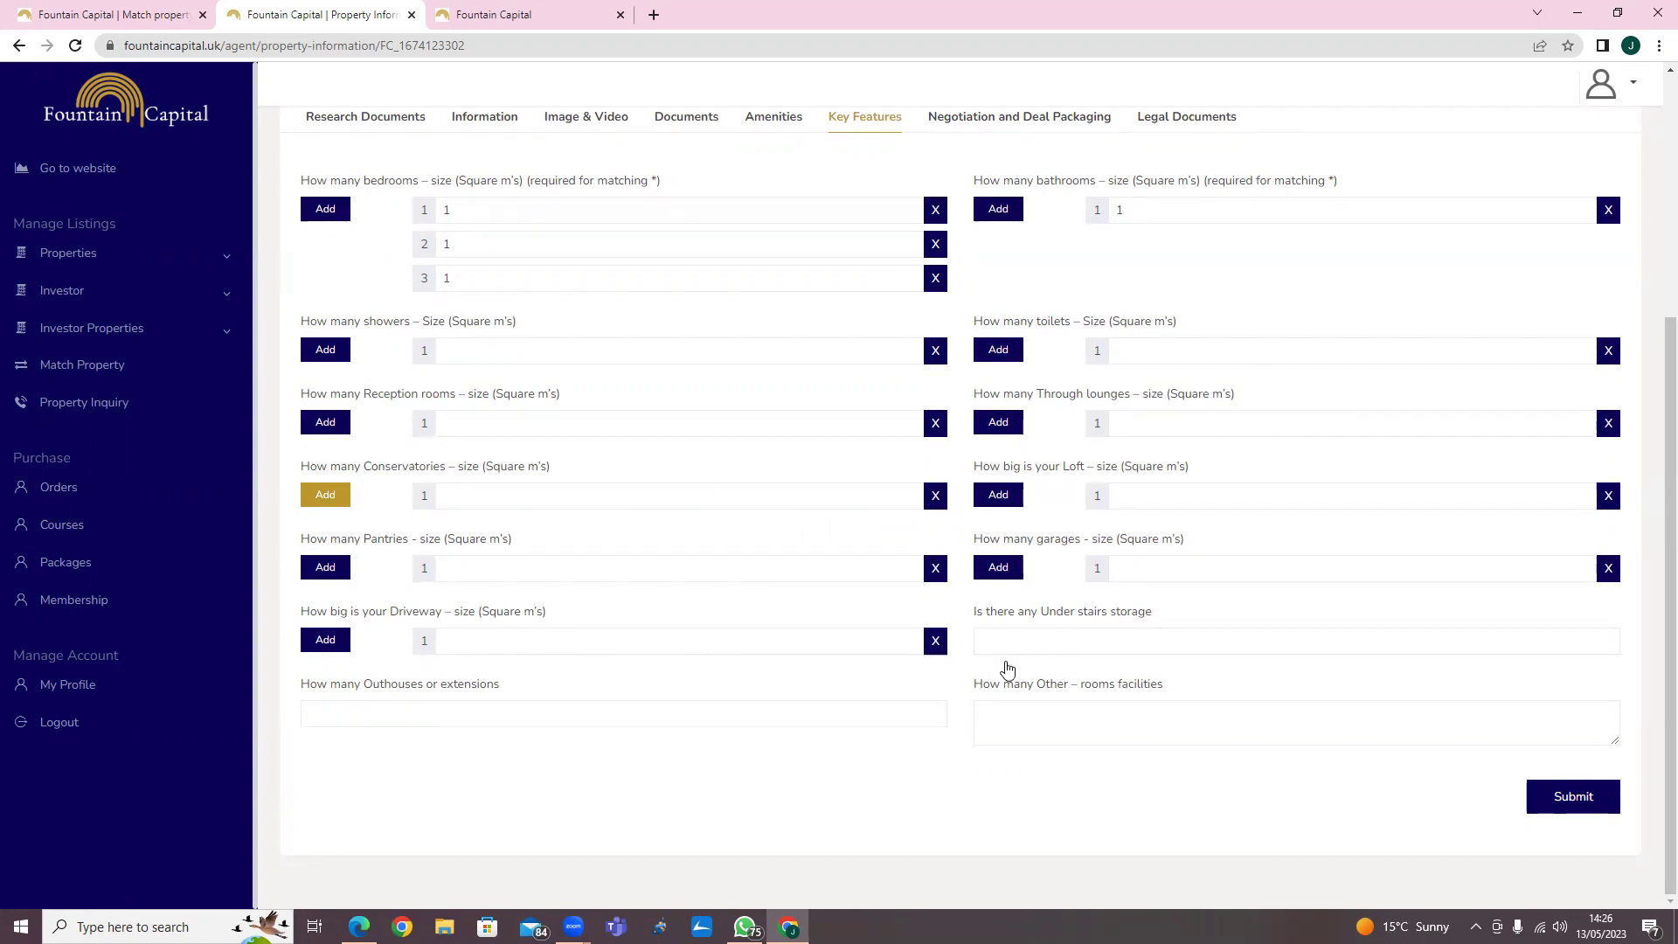
{"action": "left_click", "coordinate": [1578, 802]}
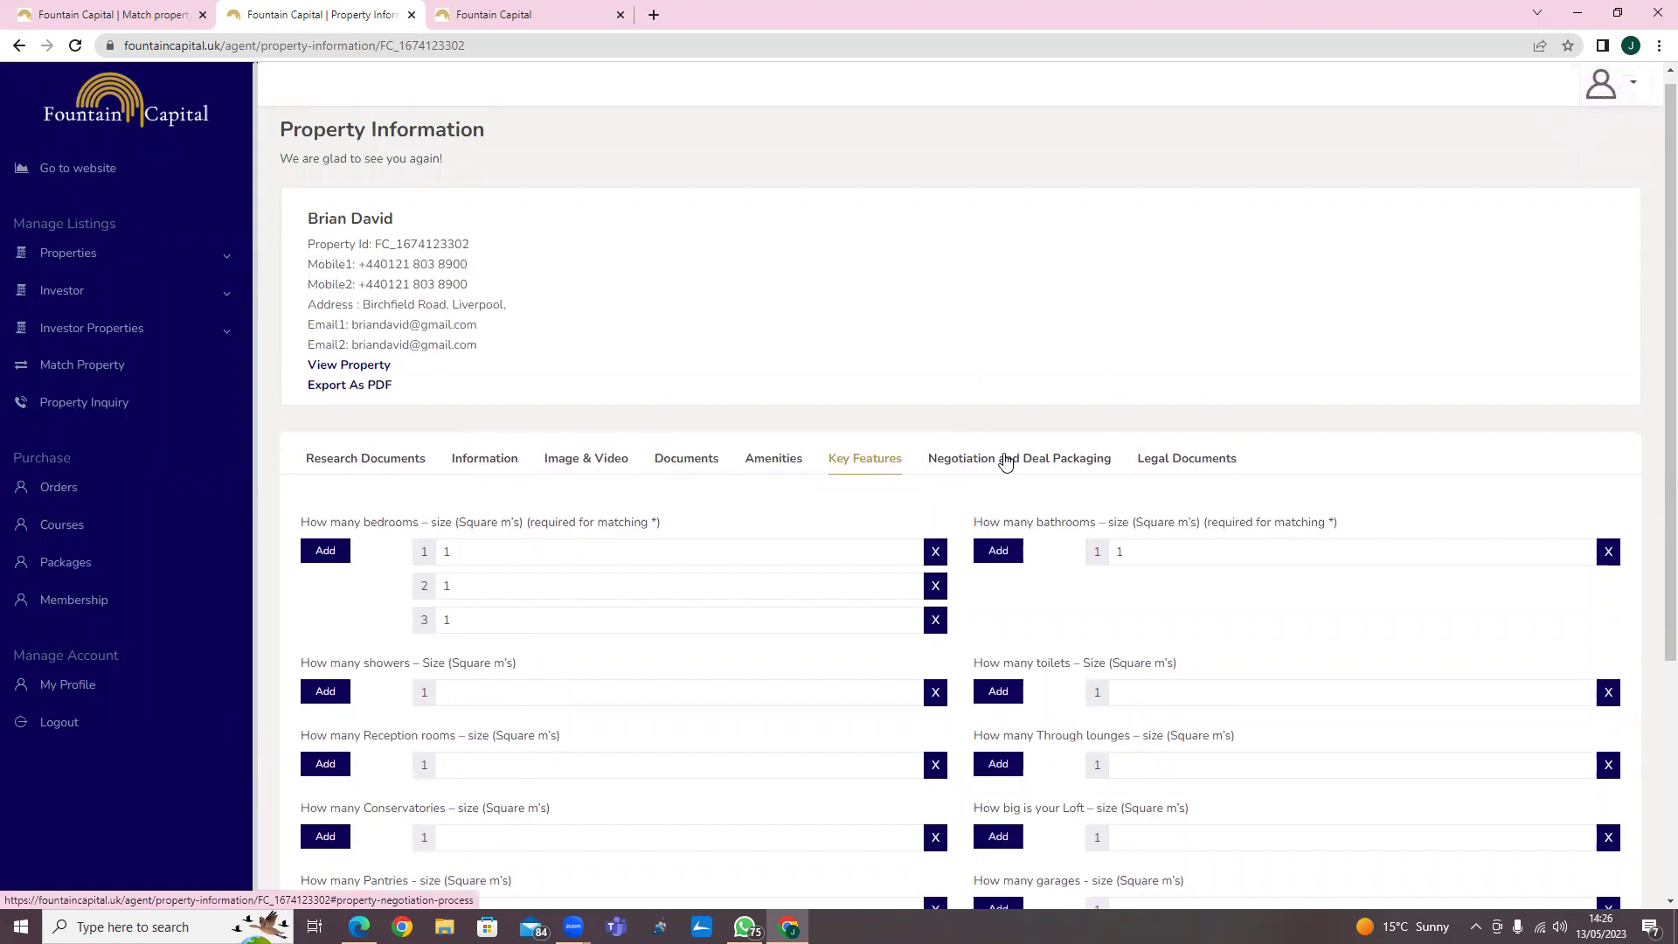
Show the deal form with market value 125000 and purchase price 103750 on Negotiation and Deal Packaging
{"action": "left_click", "coordinate": [1005, 462]}
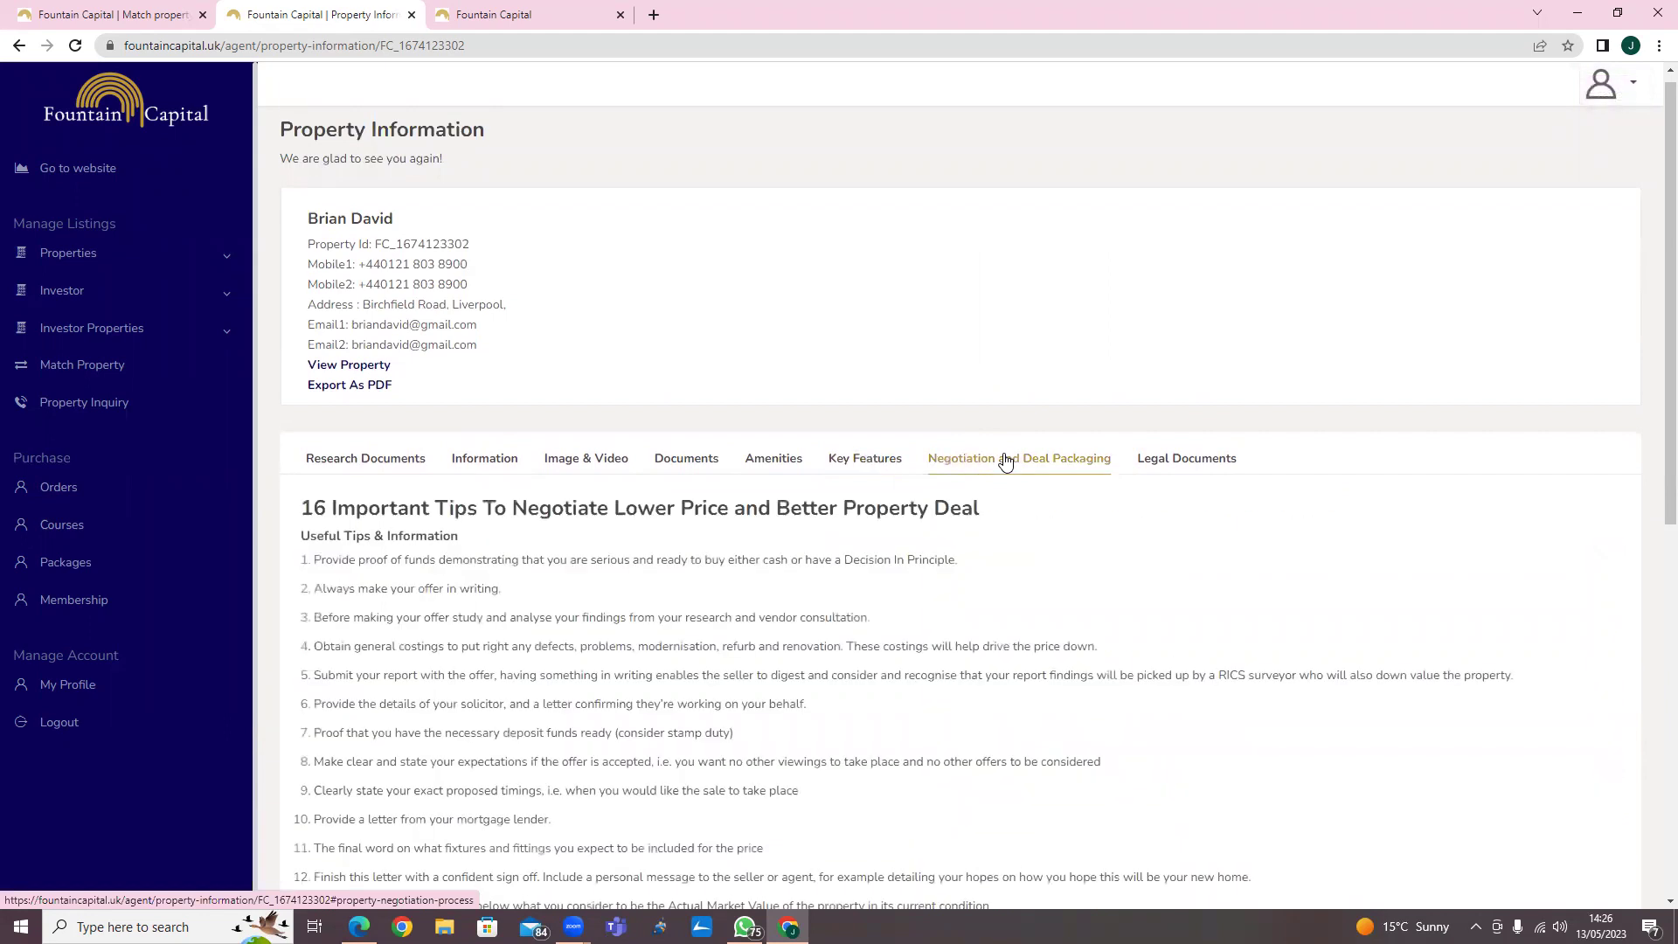
{"action": "scroll", "coordinate": [447, 439], "scroll_direction": "down", "scroll_amount": 2}
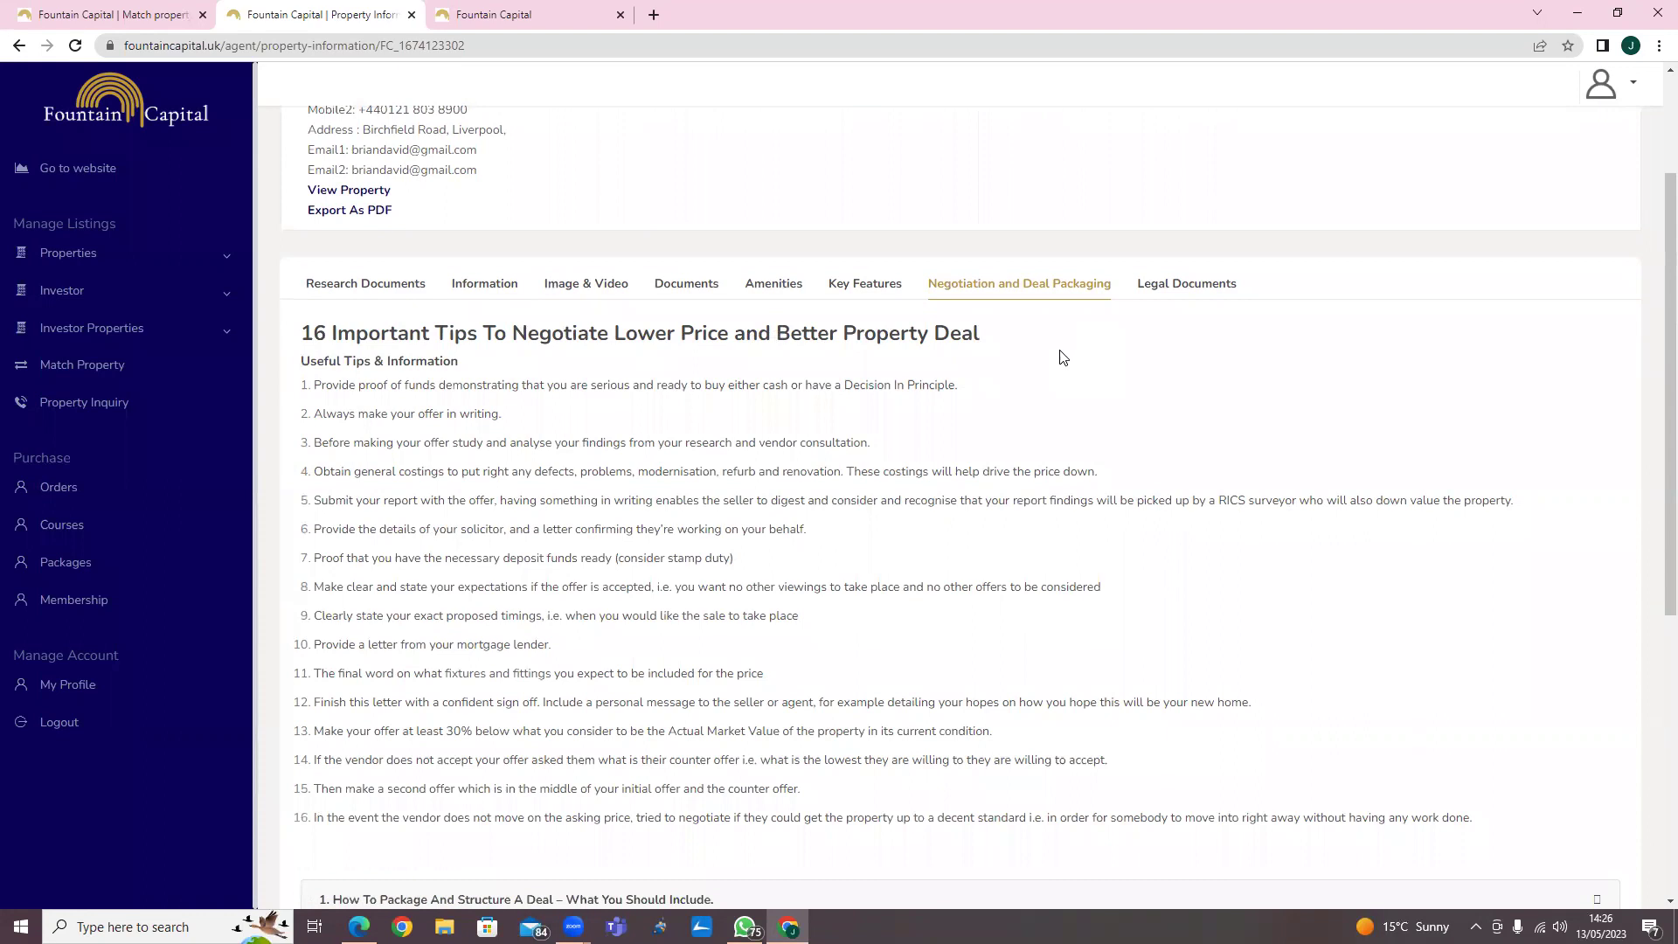
{"action": "scroll", "coordinate": [1062, 357], "scroll_direction": "down", "scroll_amount": 1}
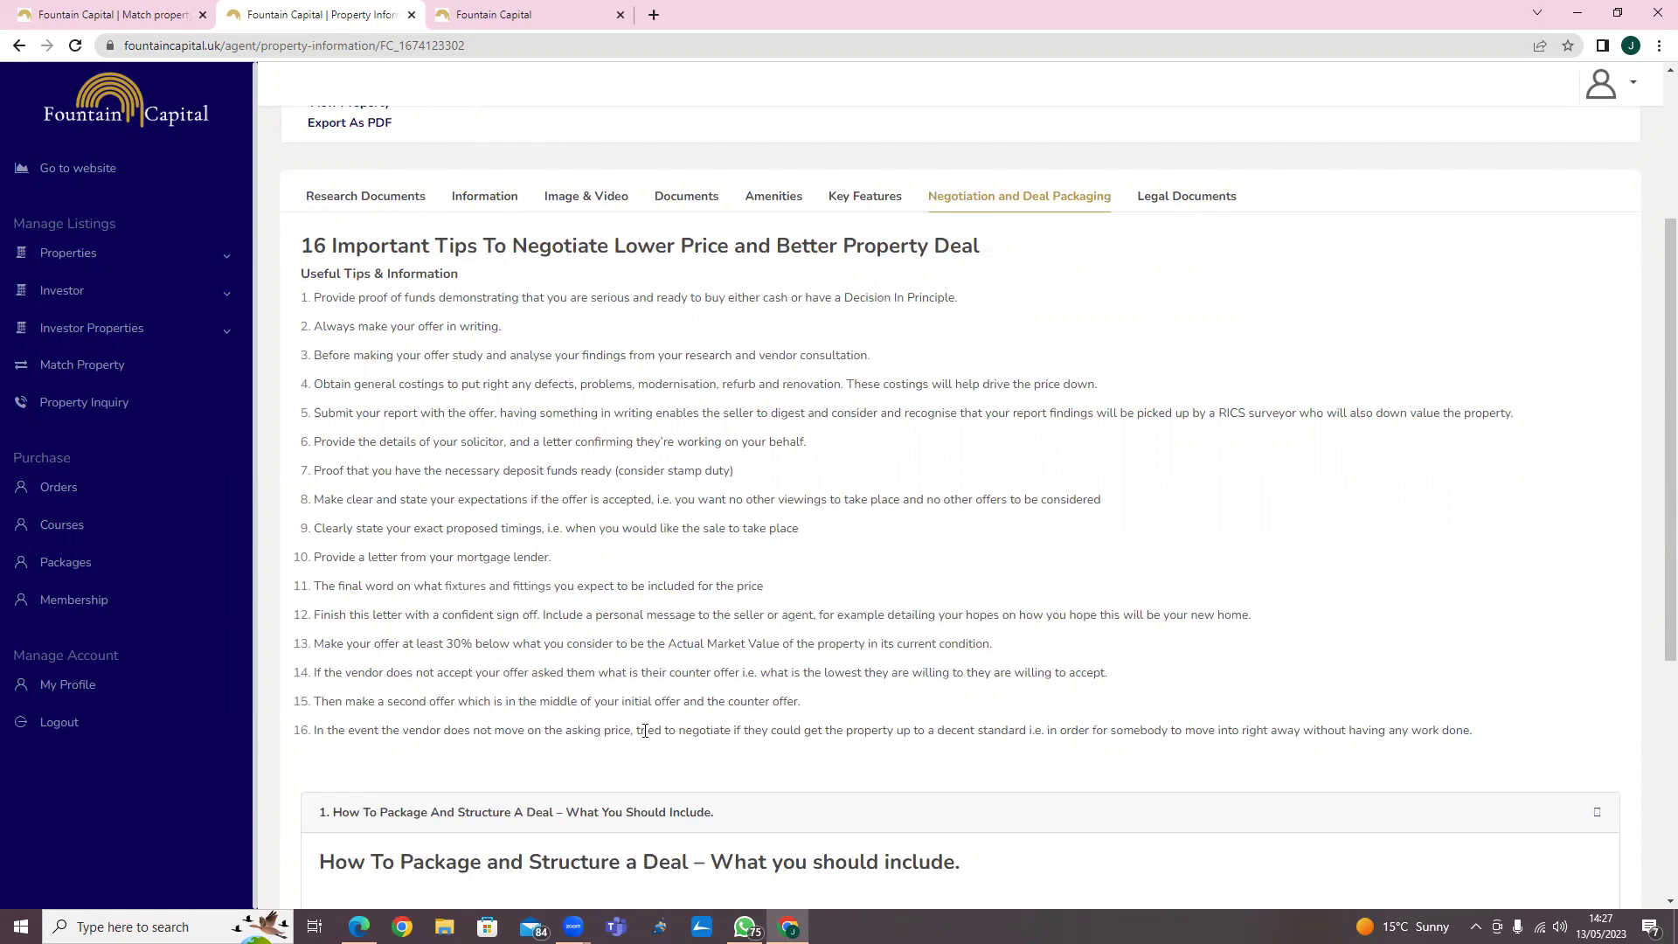
{"action": "scroll", "coordinate": [645, 743], "scroll_direction": "down", "scroll_amount": 1}
{"action": "scroll", "coordinate": [646, 742], "scroll_direction": "down", "scroll_amount": 2}
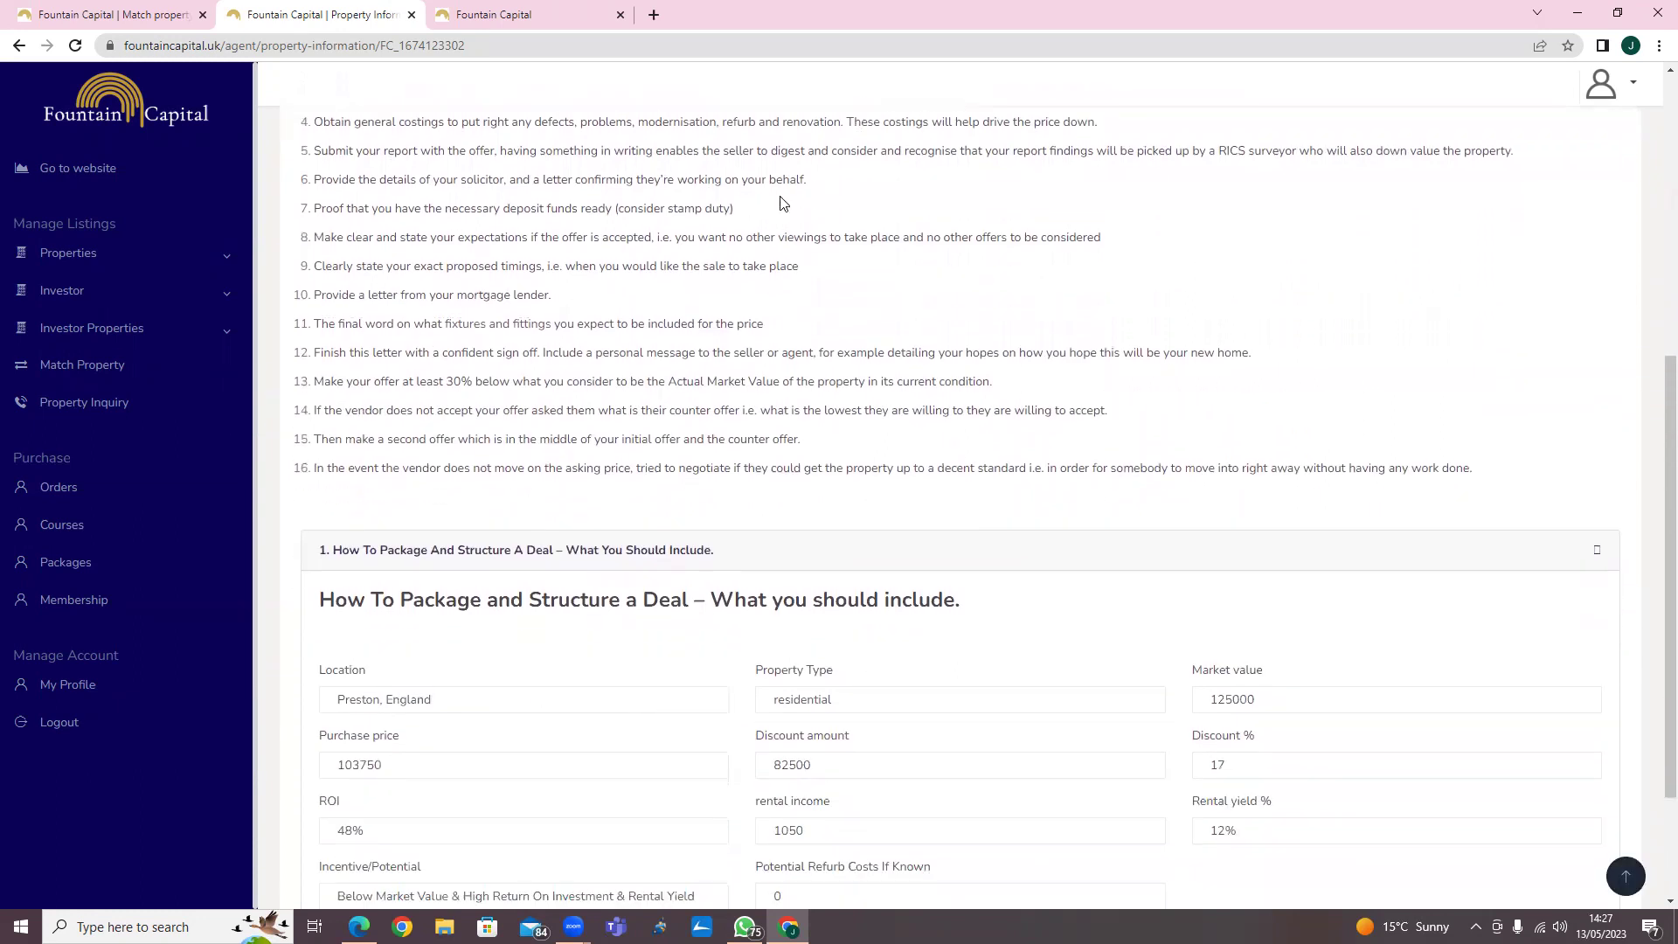
{"action": "scroll", "coordinate": [542, 564], "scroll_direction": "down", "scroll_amount": 2}
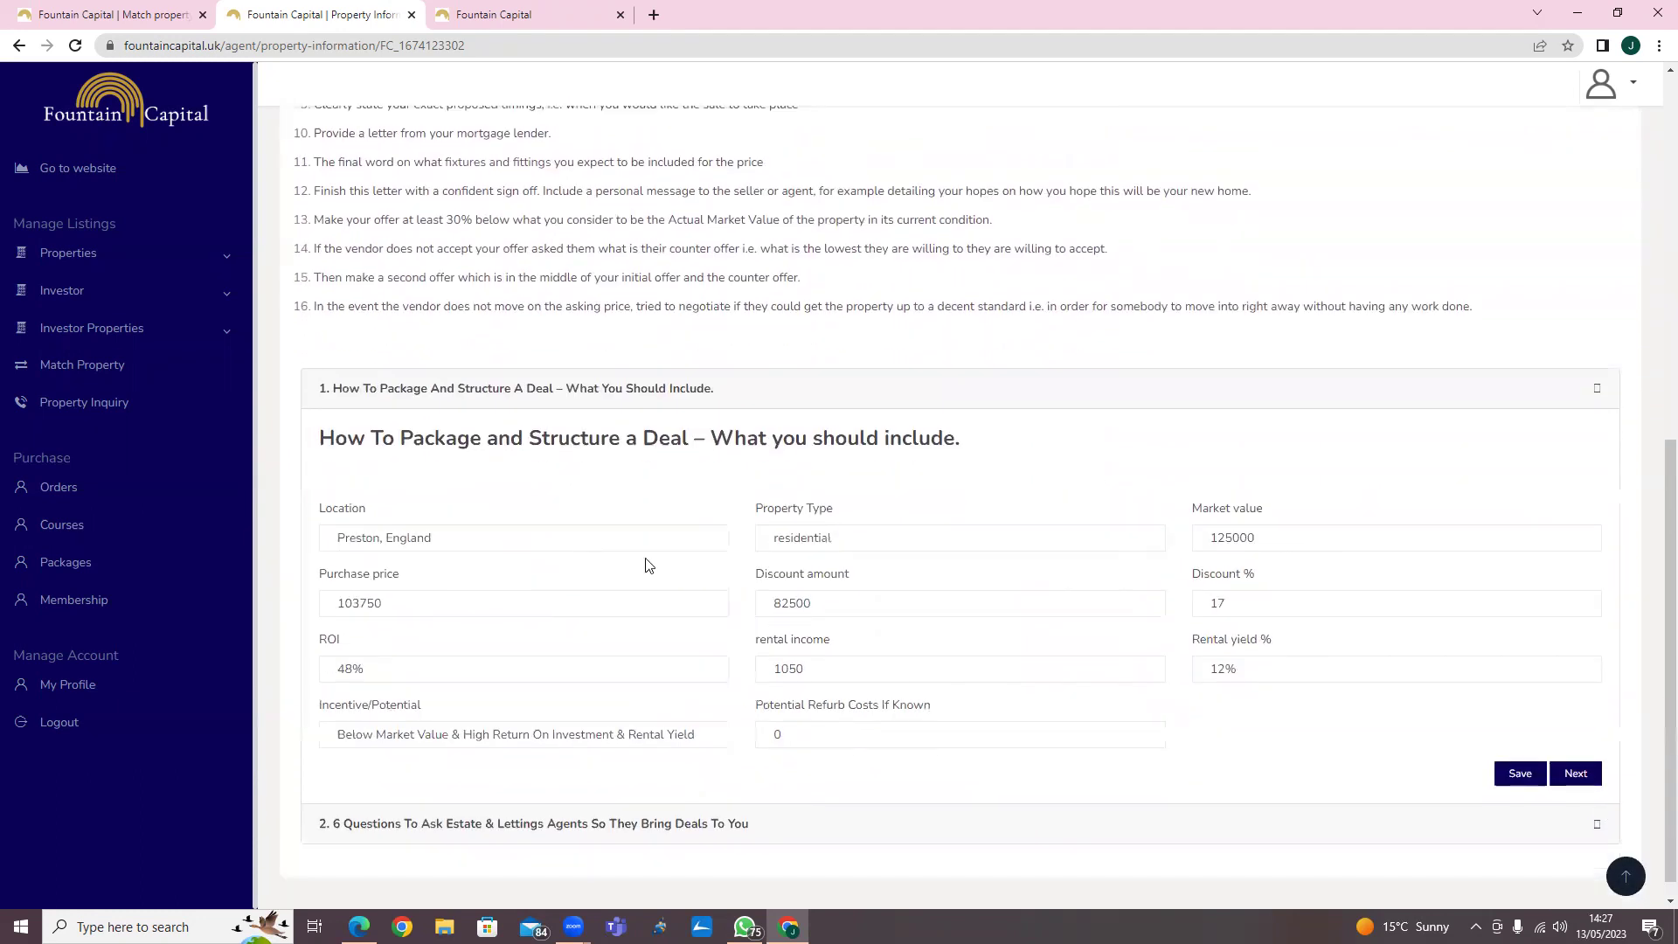